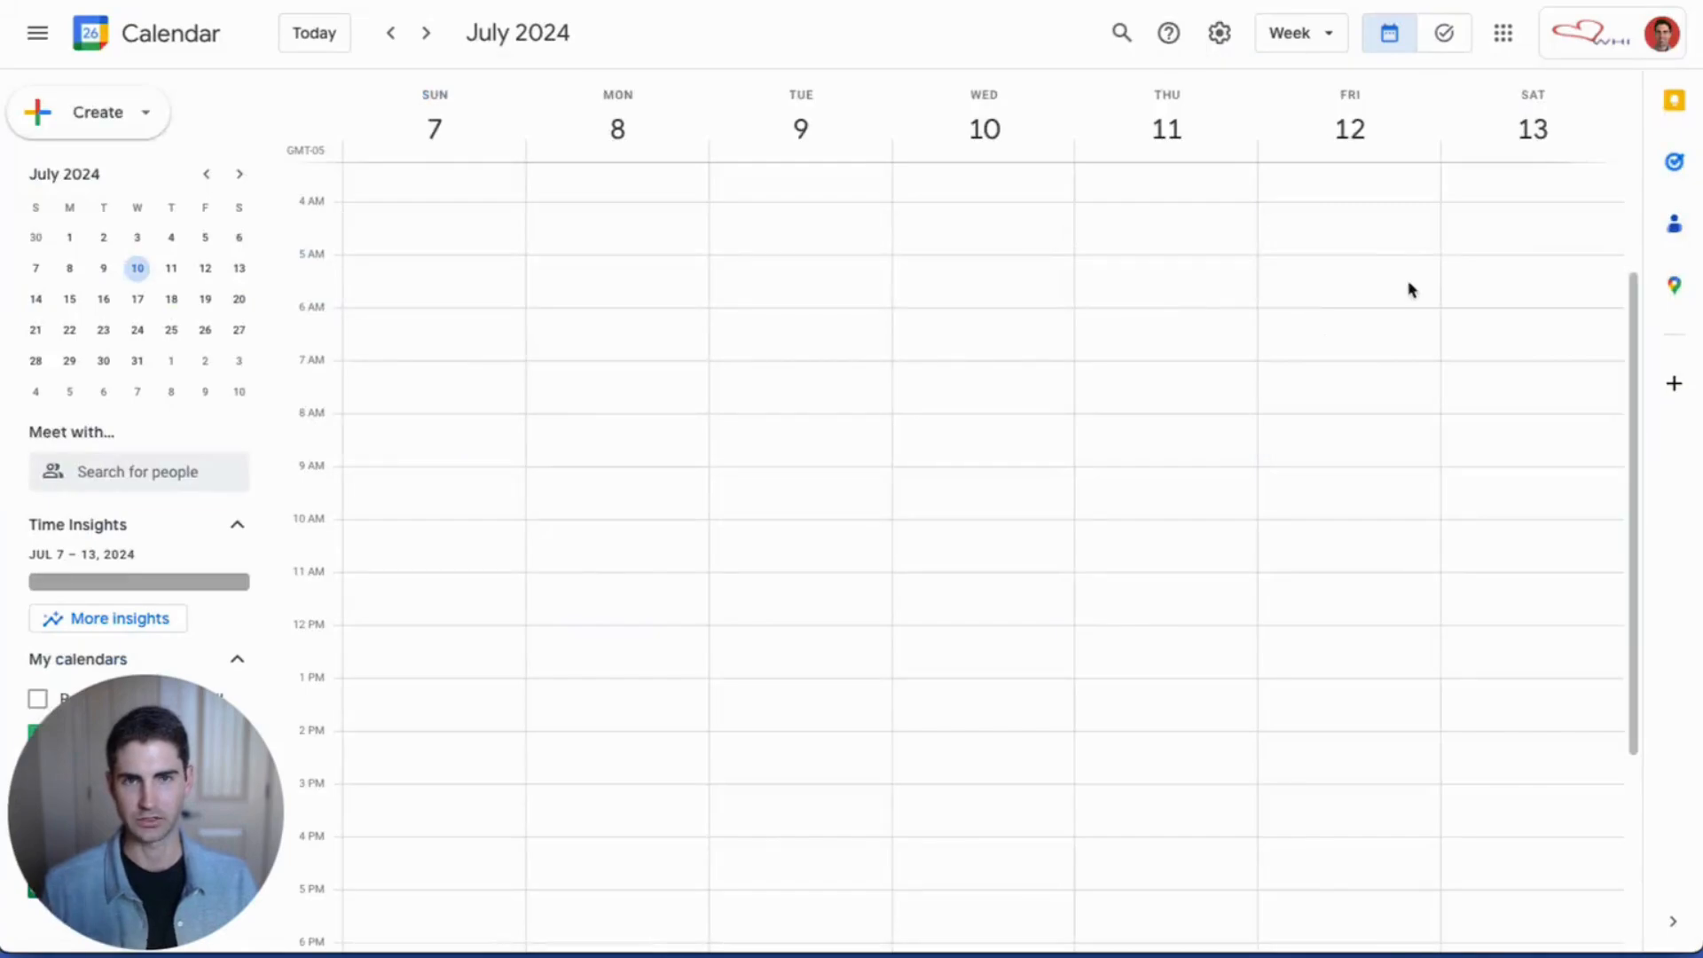
Step: Open the deal's meeting scheduling form, trying Meeting rotation before keeping an individual user as host
click(392, 39)
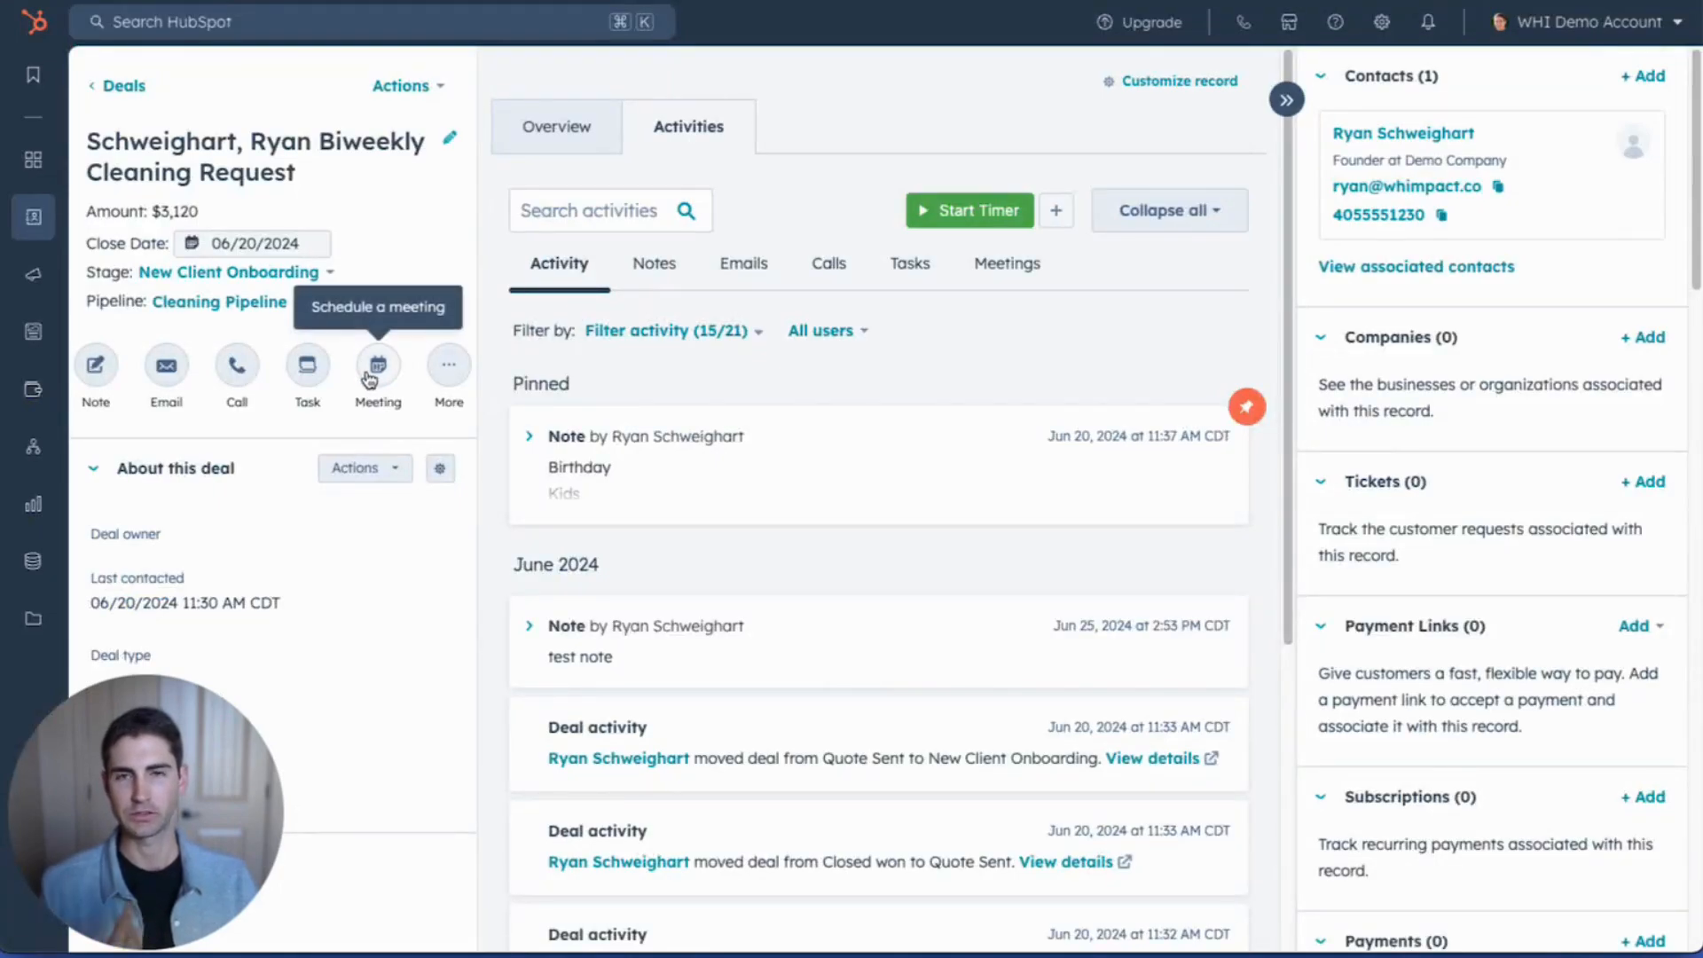
click(373, 368)
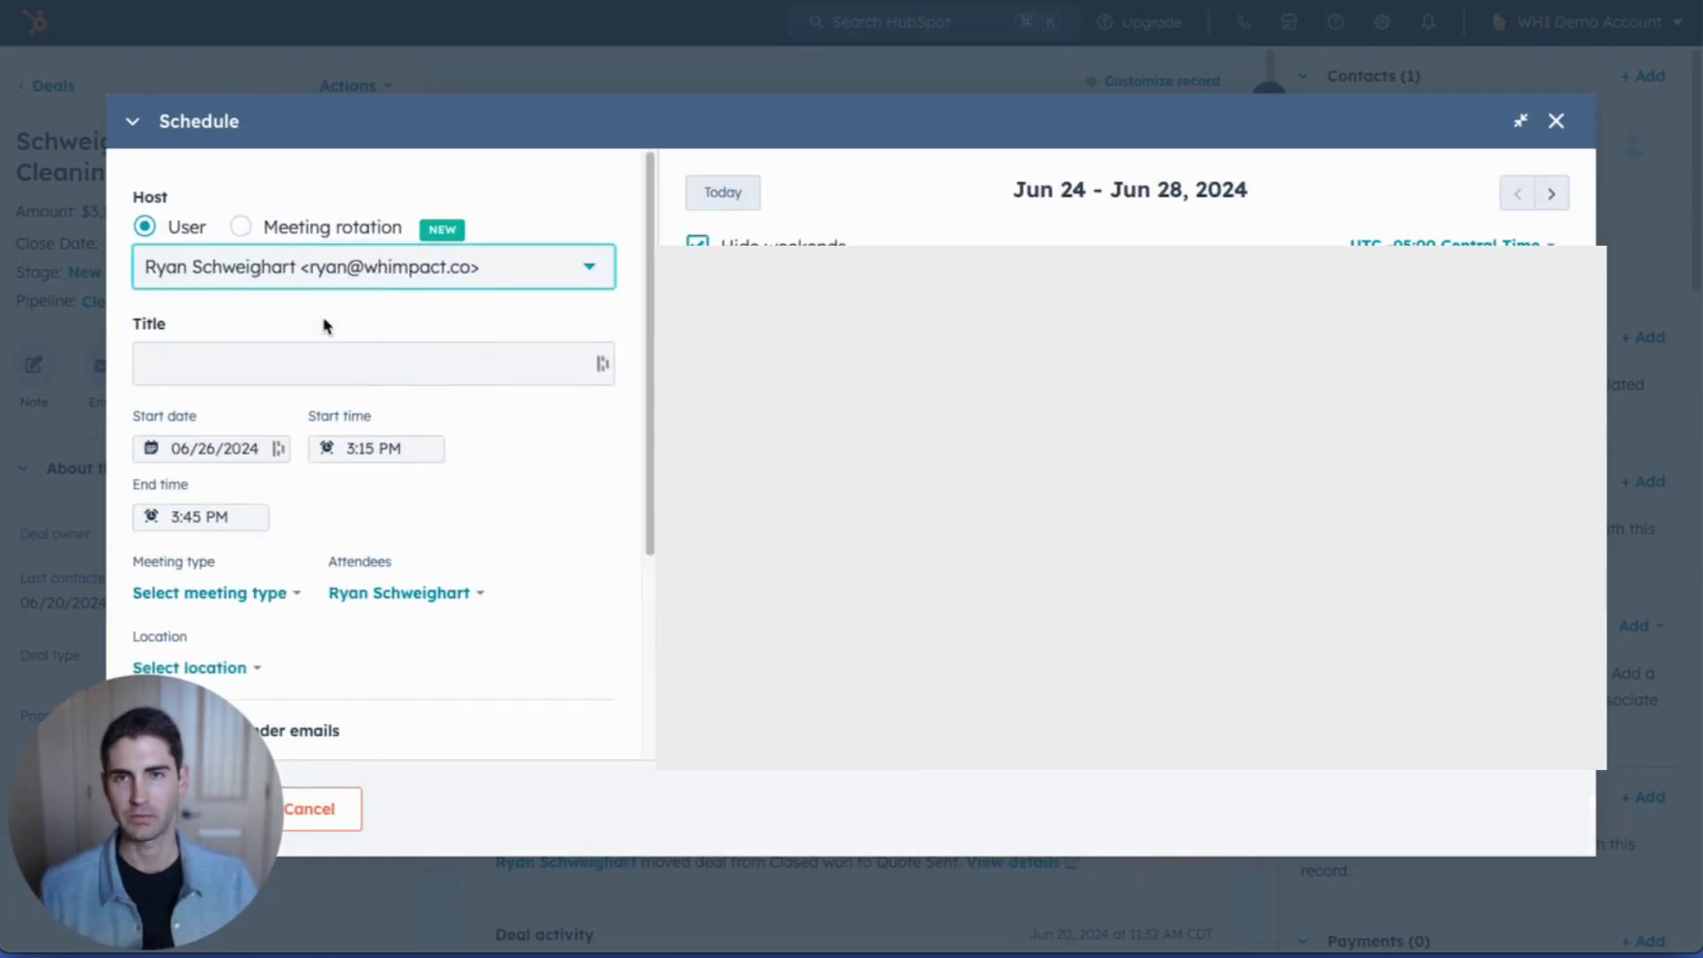
click(258, 285)
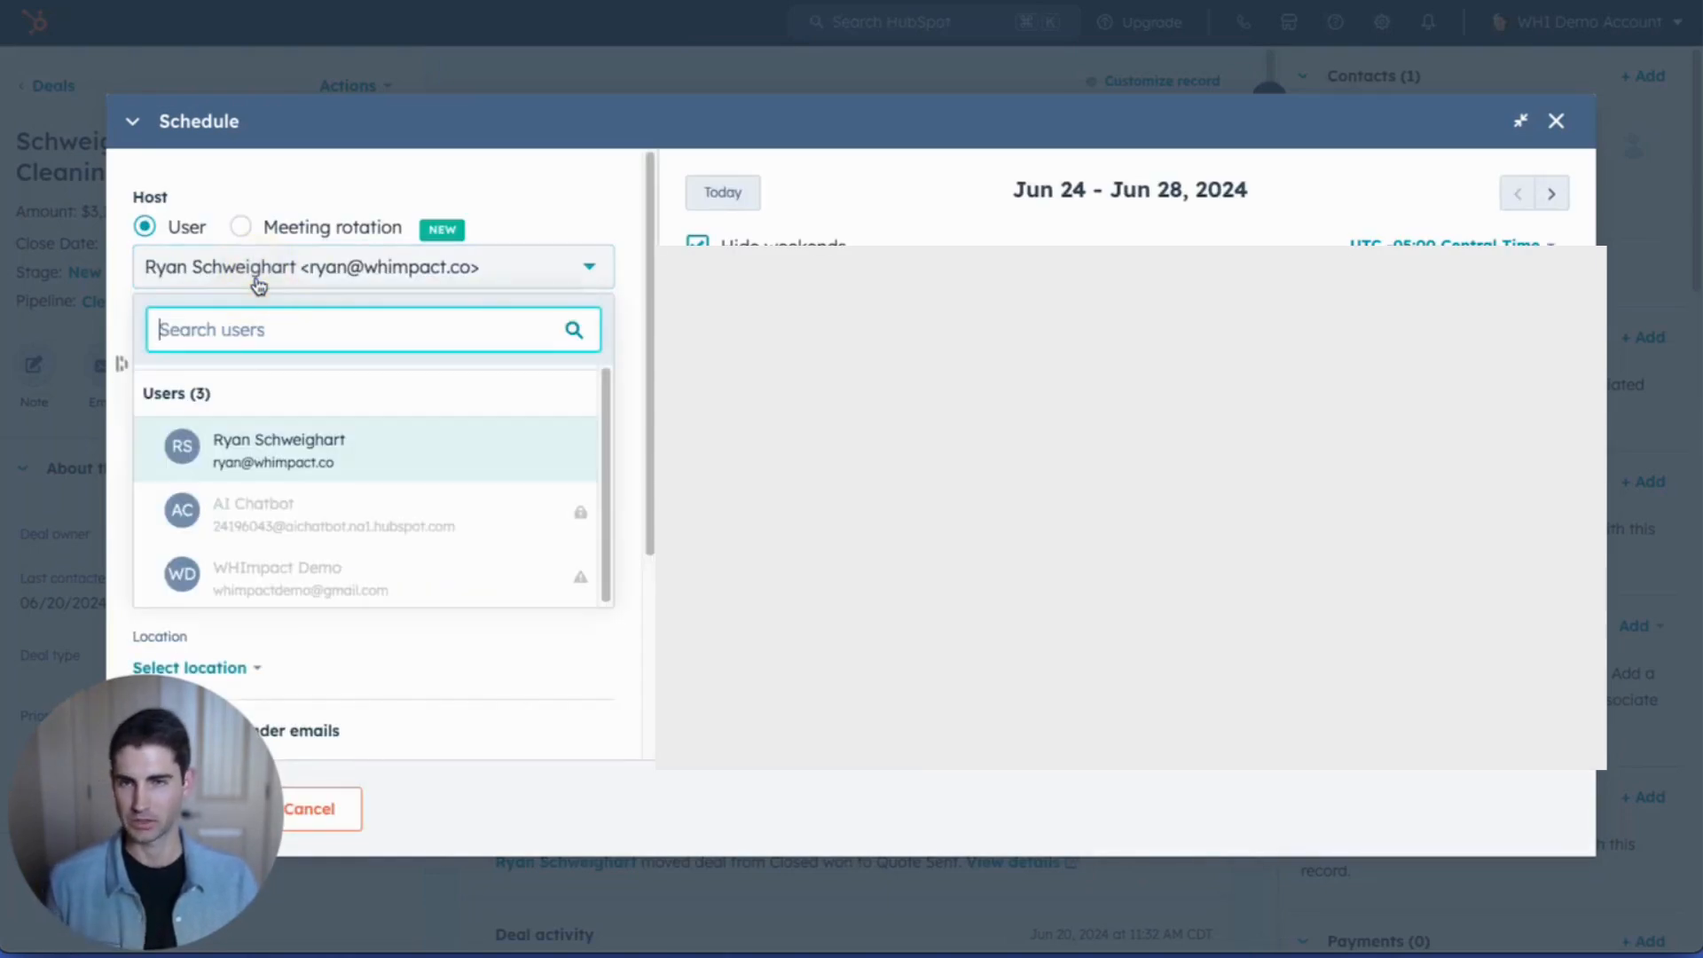
click(312, 230)
click(303, 259)
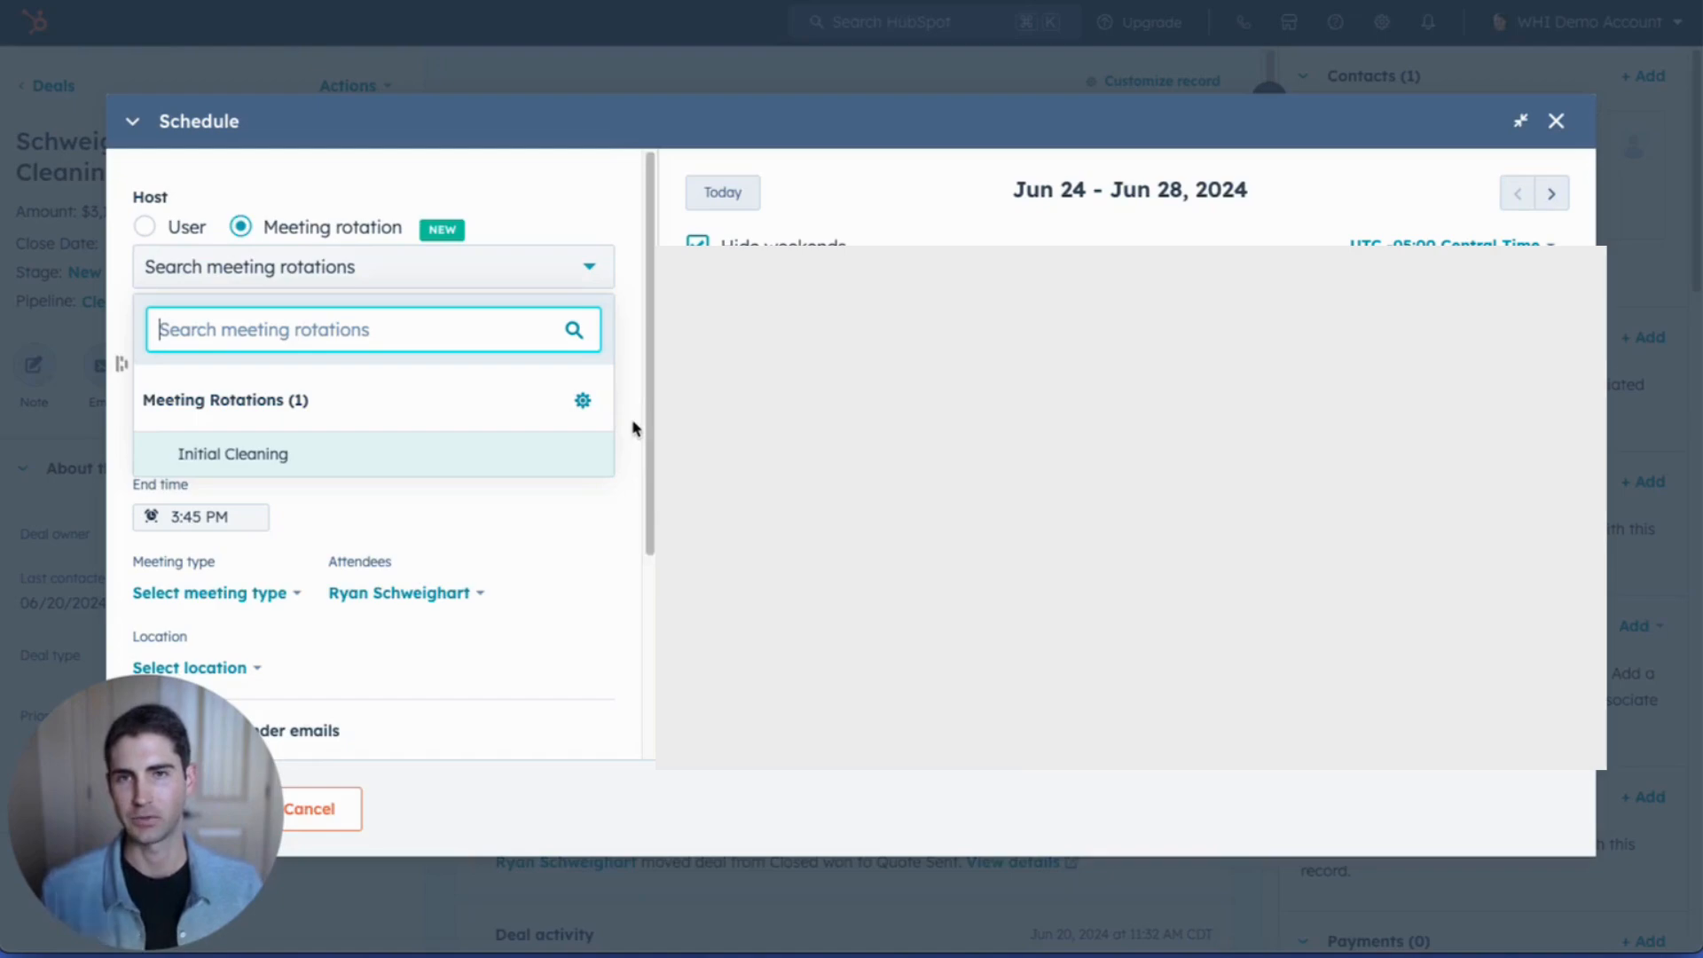
click(147, 229)
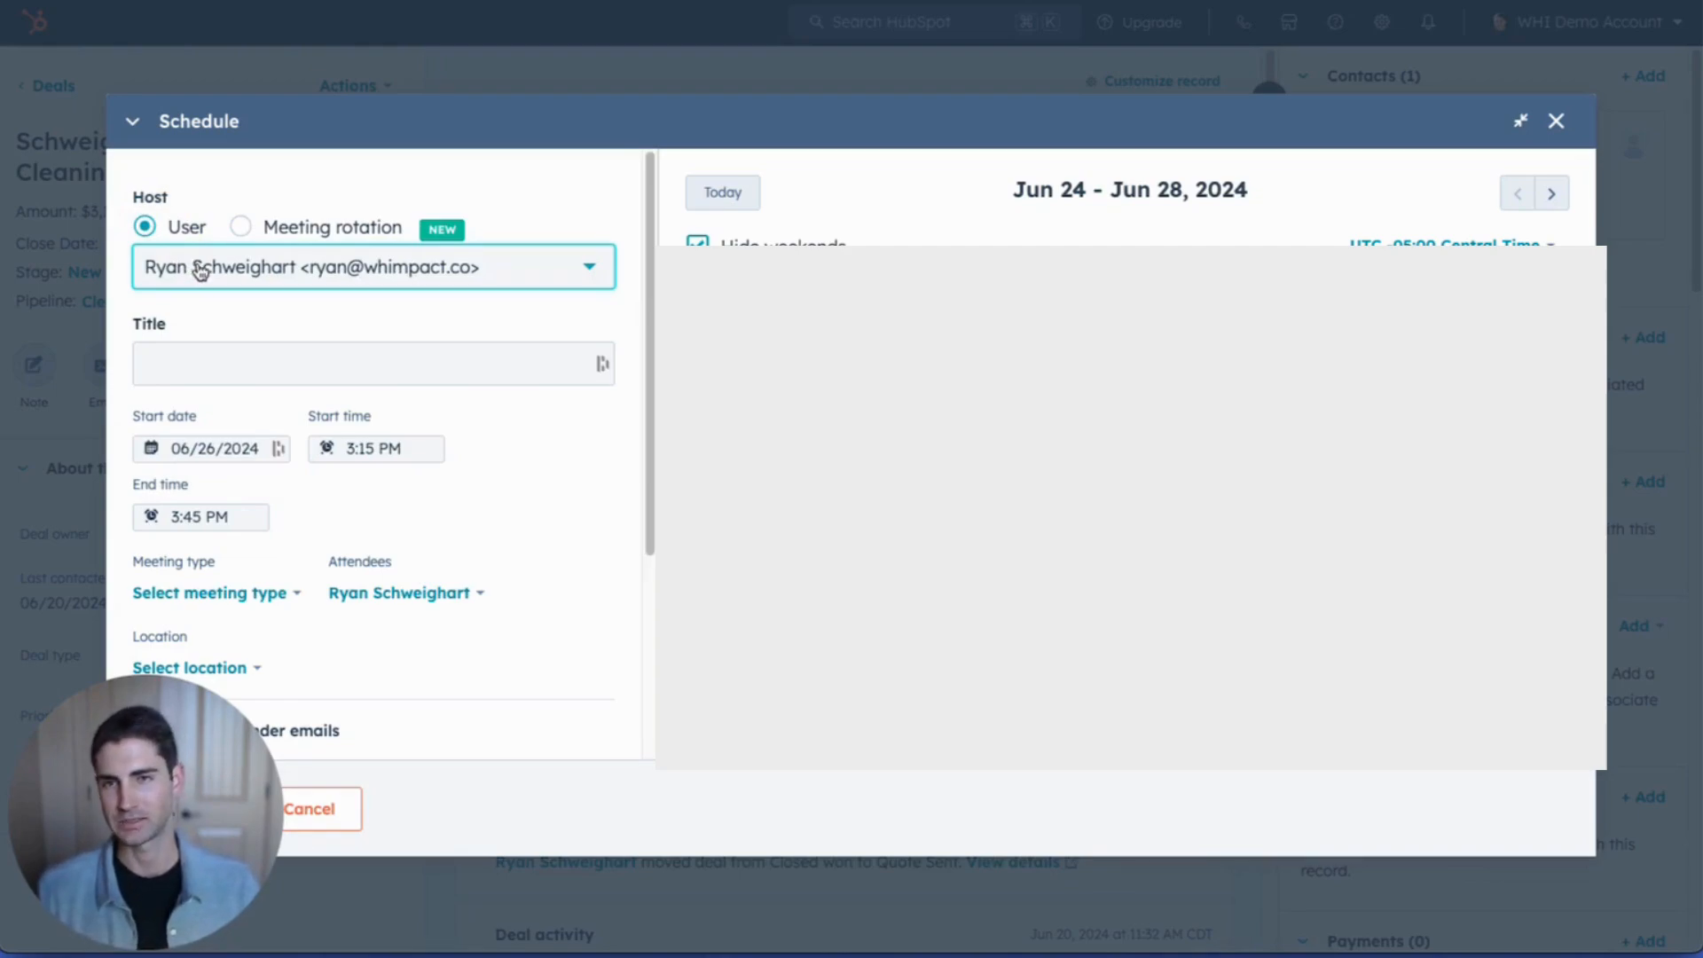
click(232, 363)
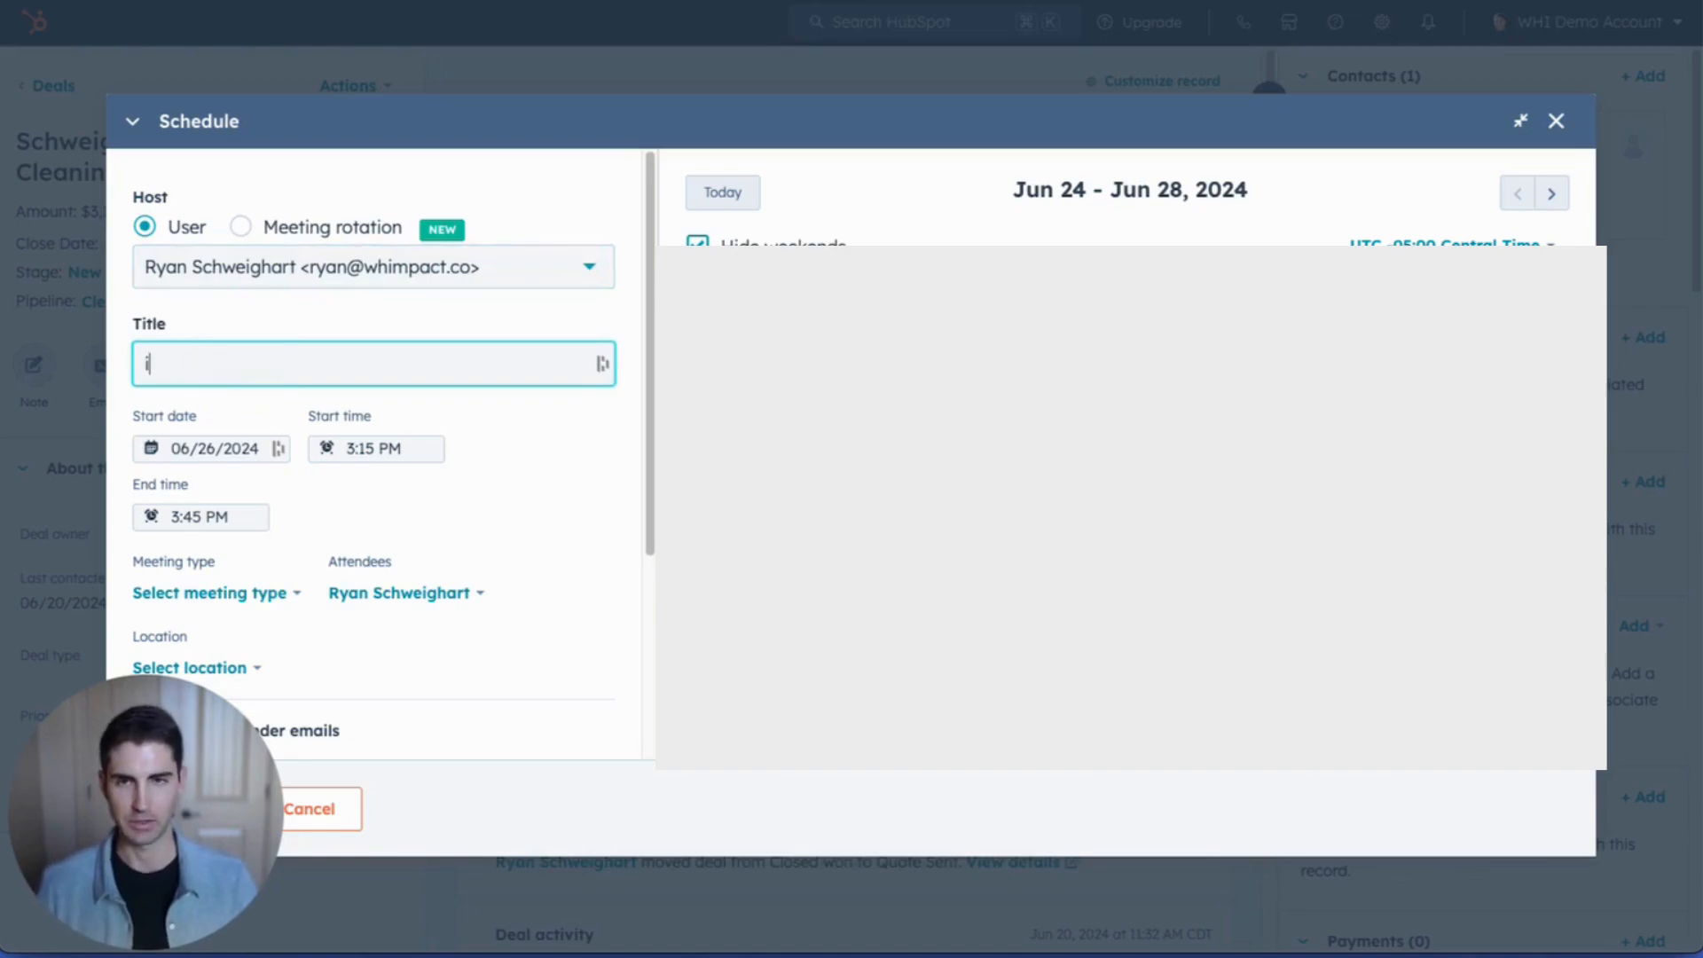
Step: Title the meeting 'Initial Cleaning for' plus the contact's name and move to the Jul 15–19 week
text(Initial)
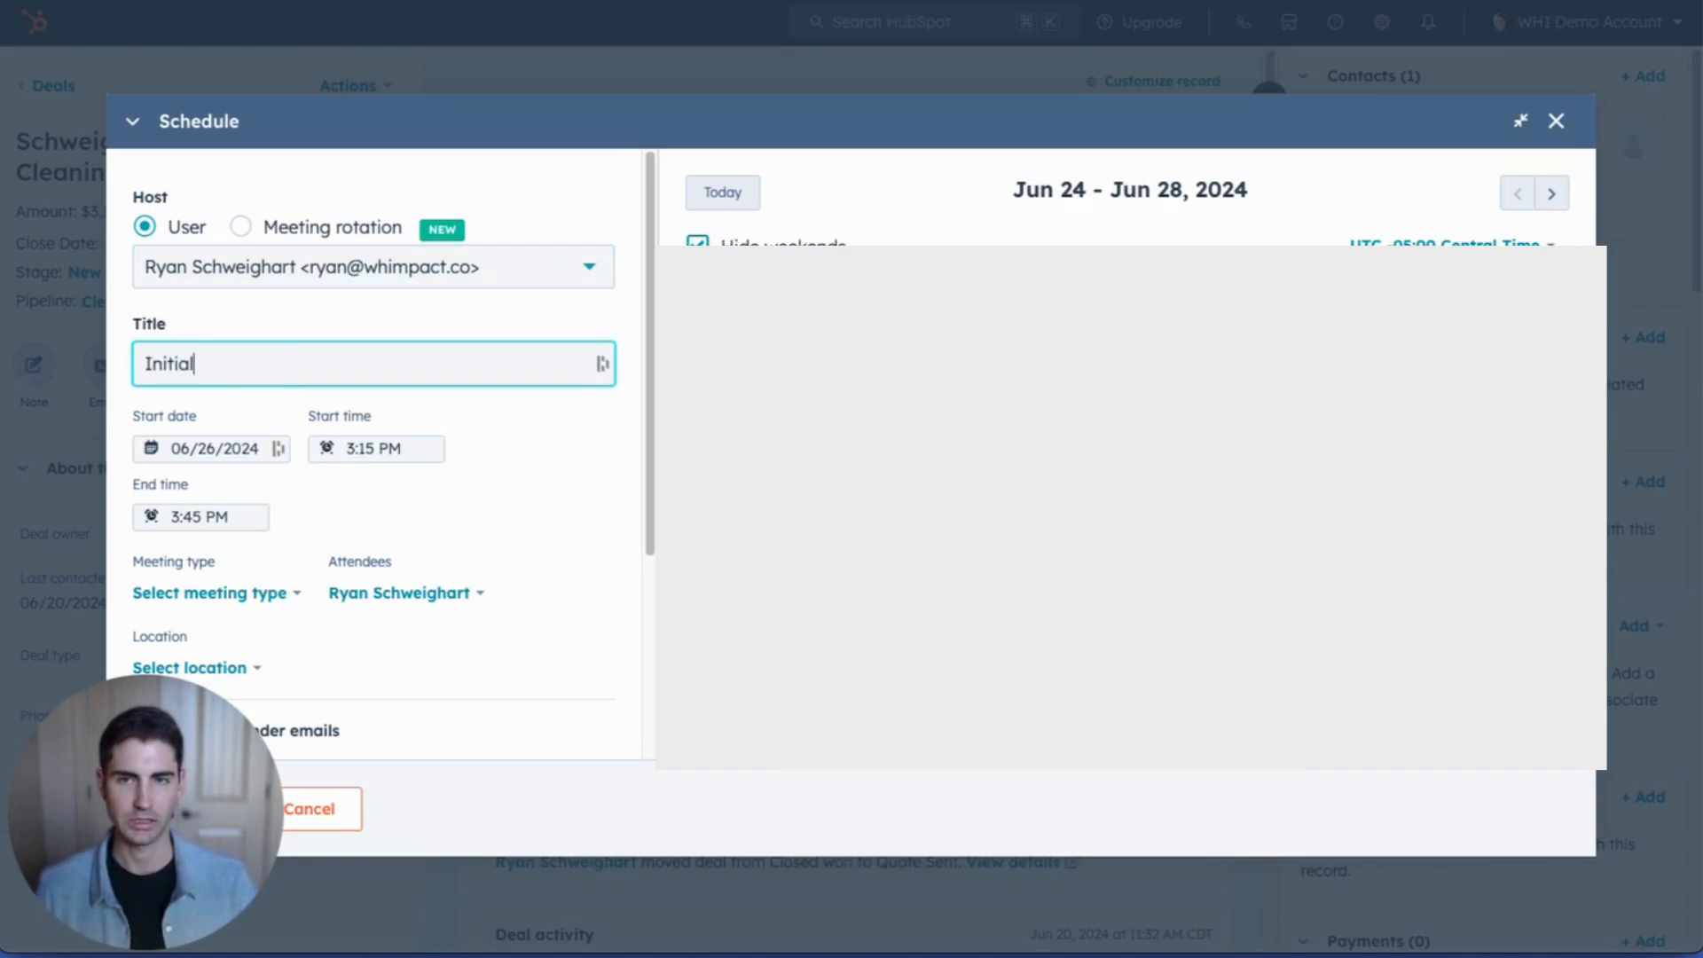
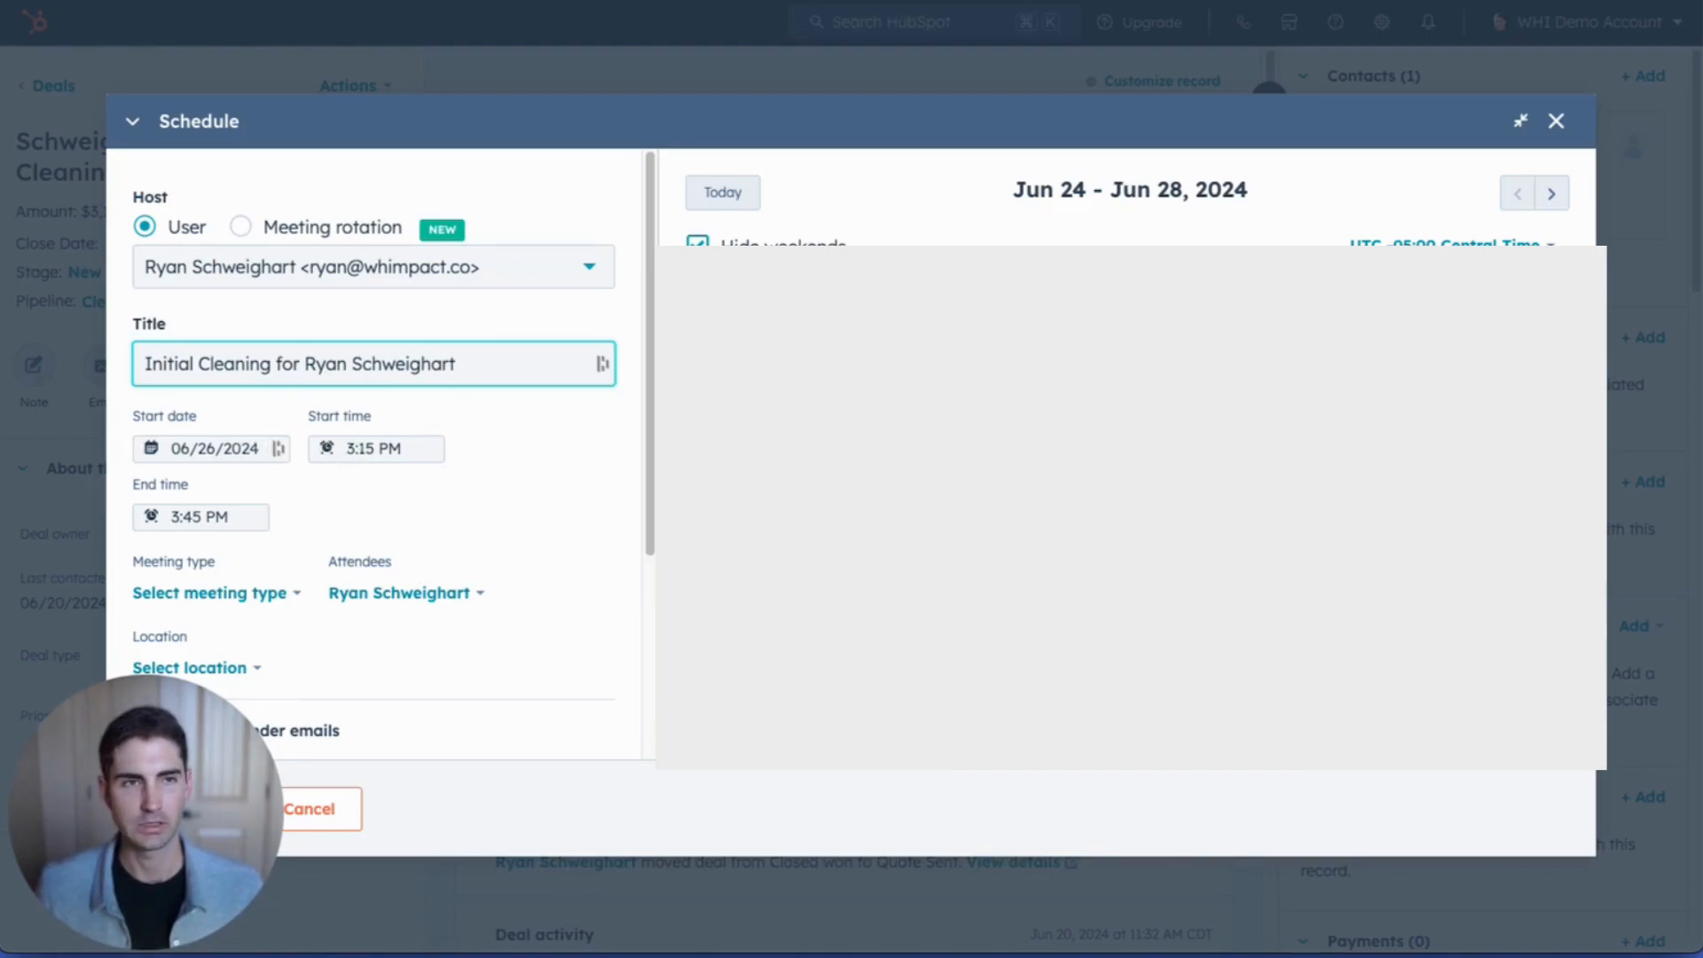
click(1551, 193)
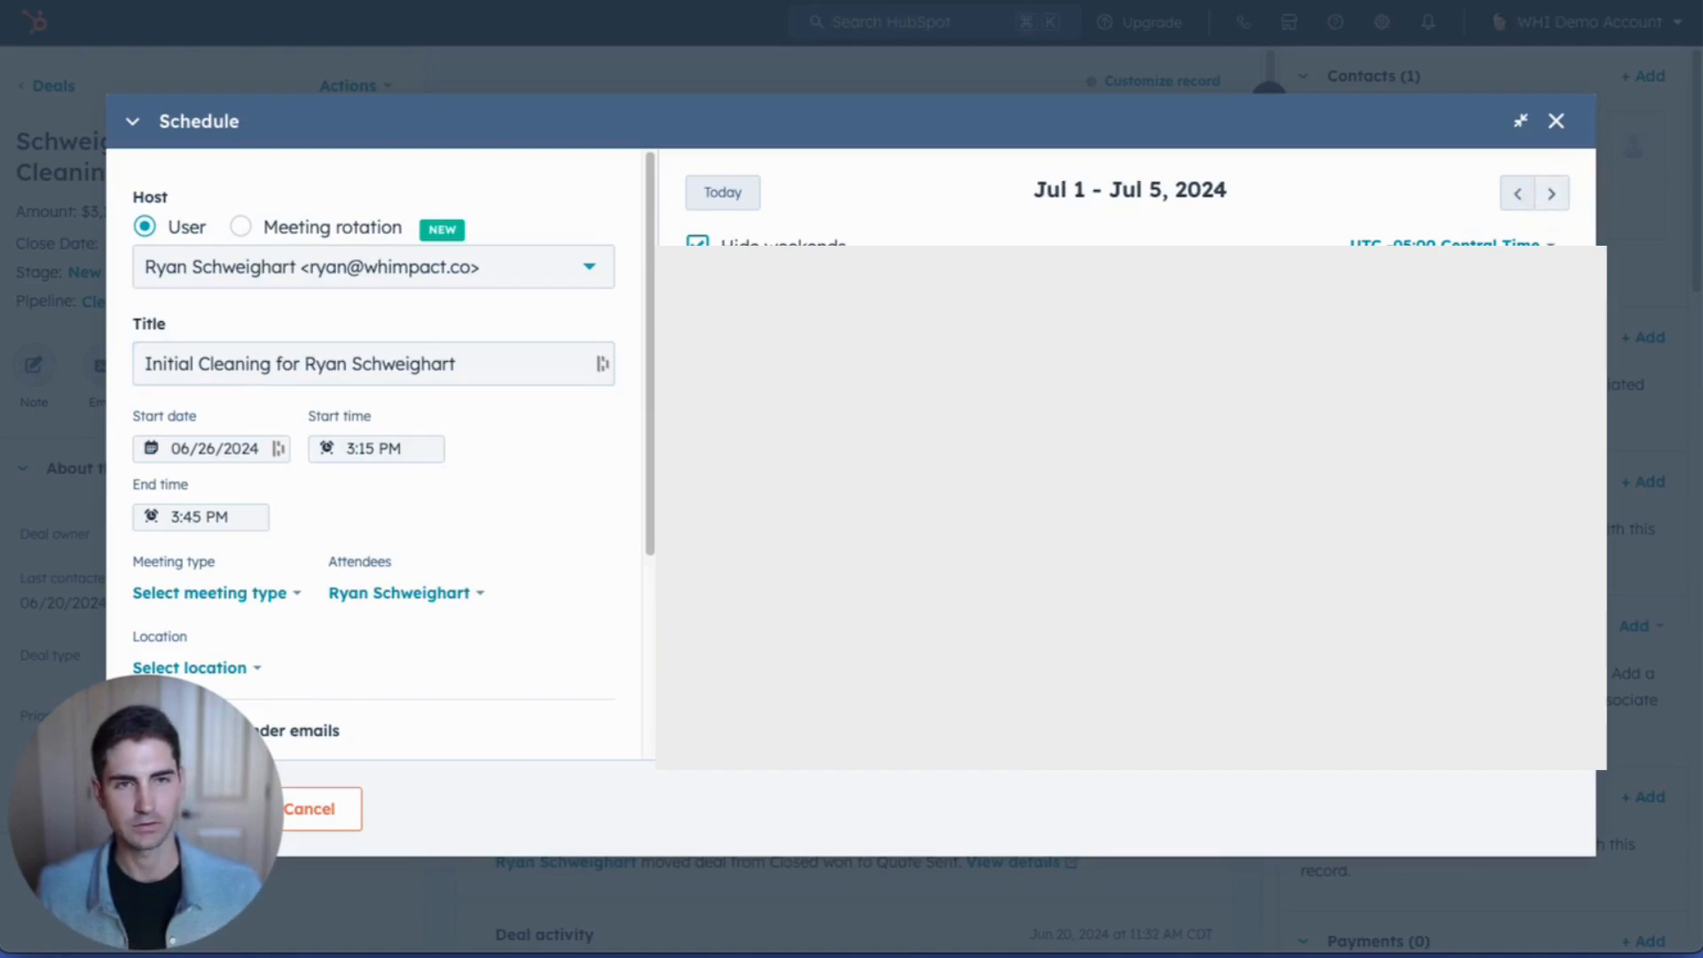
click(1554, 197)
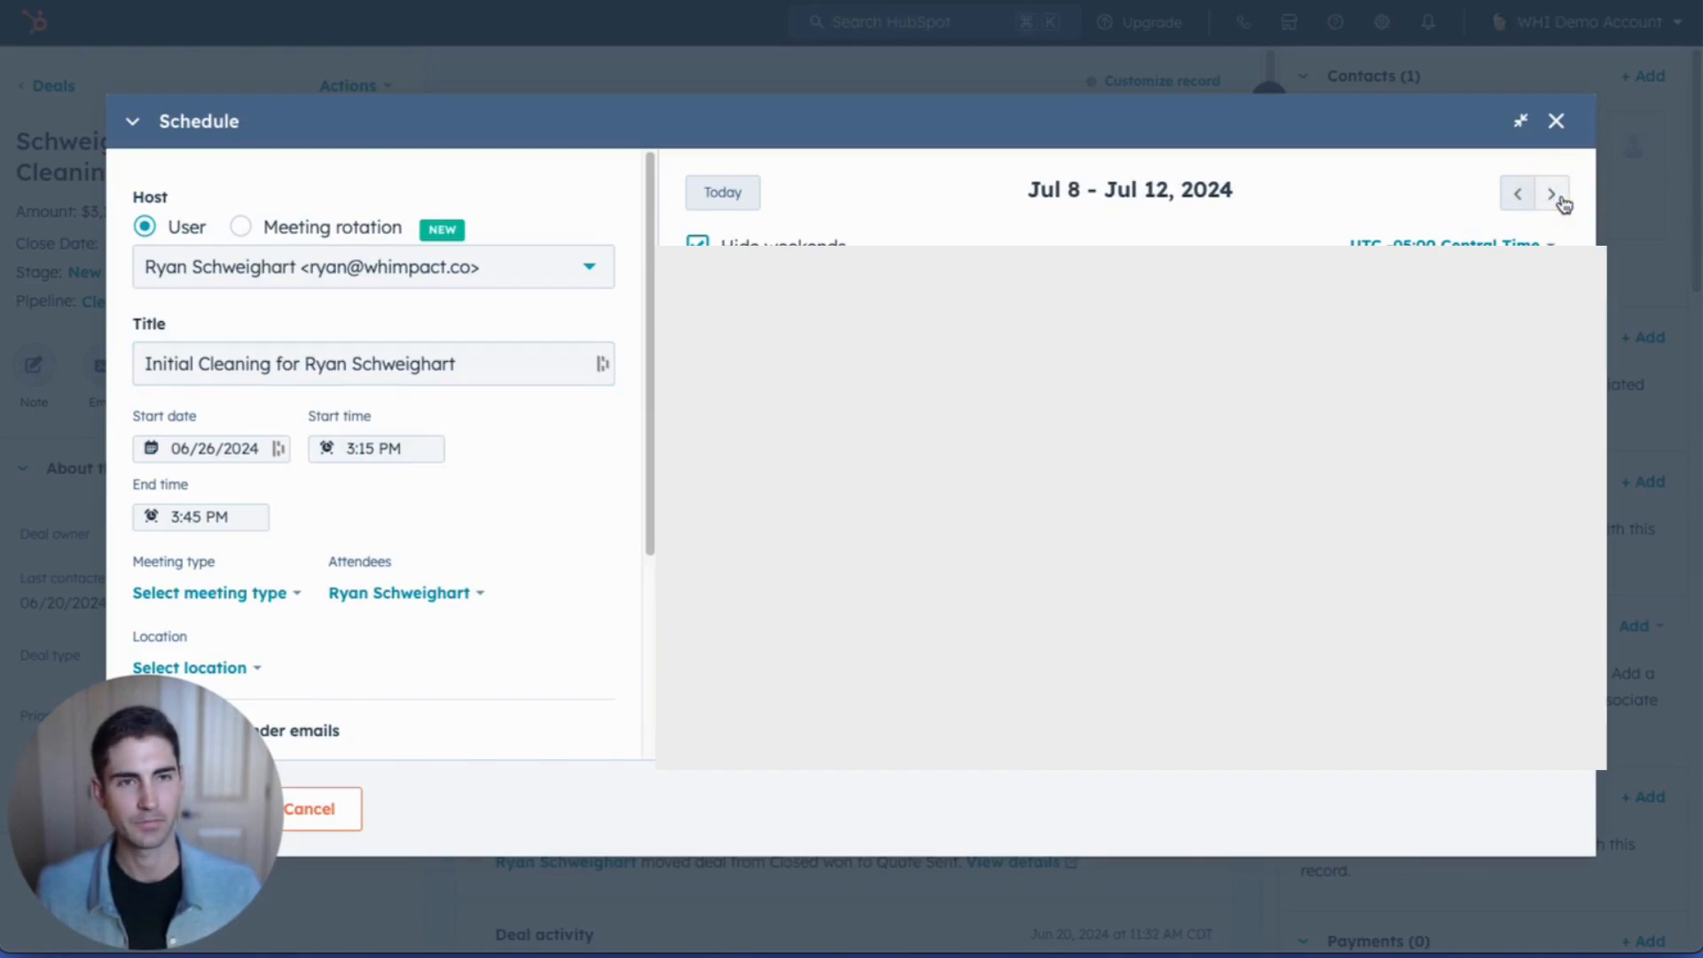
click(1561, 200)
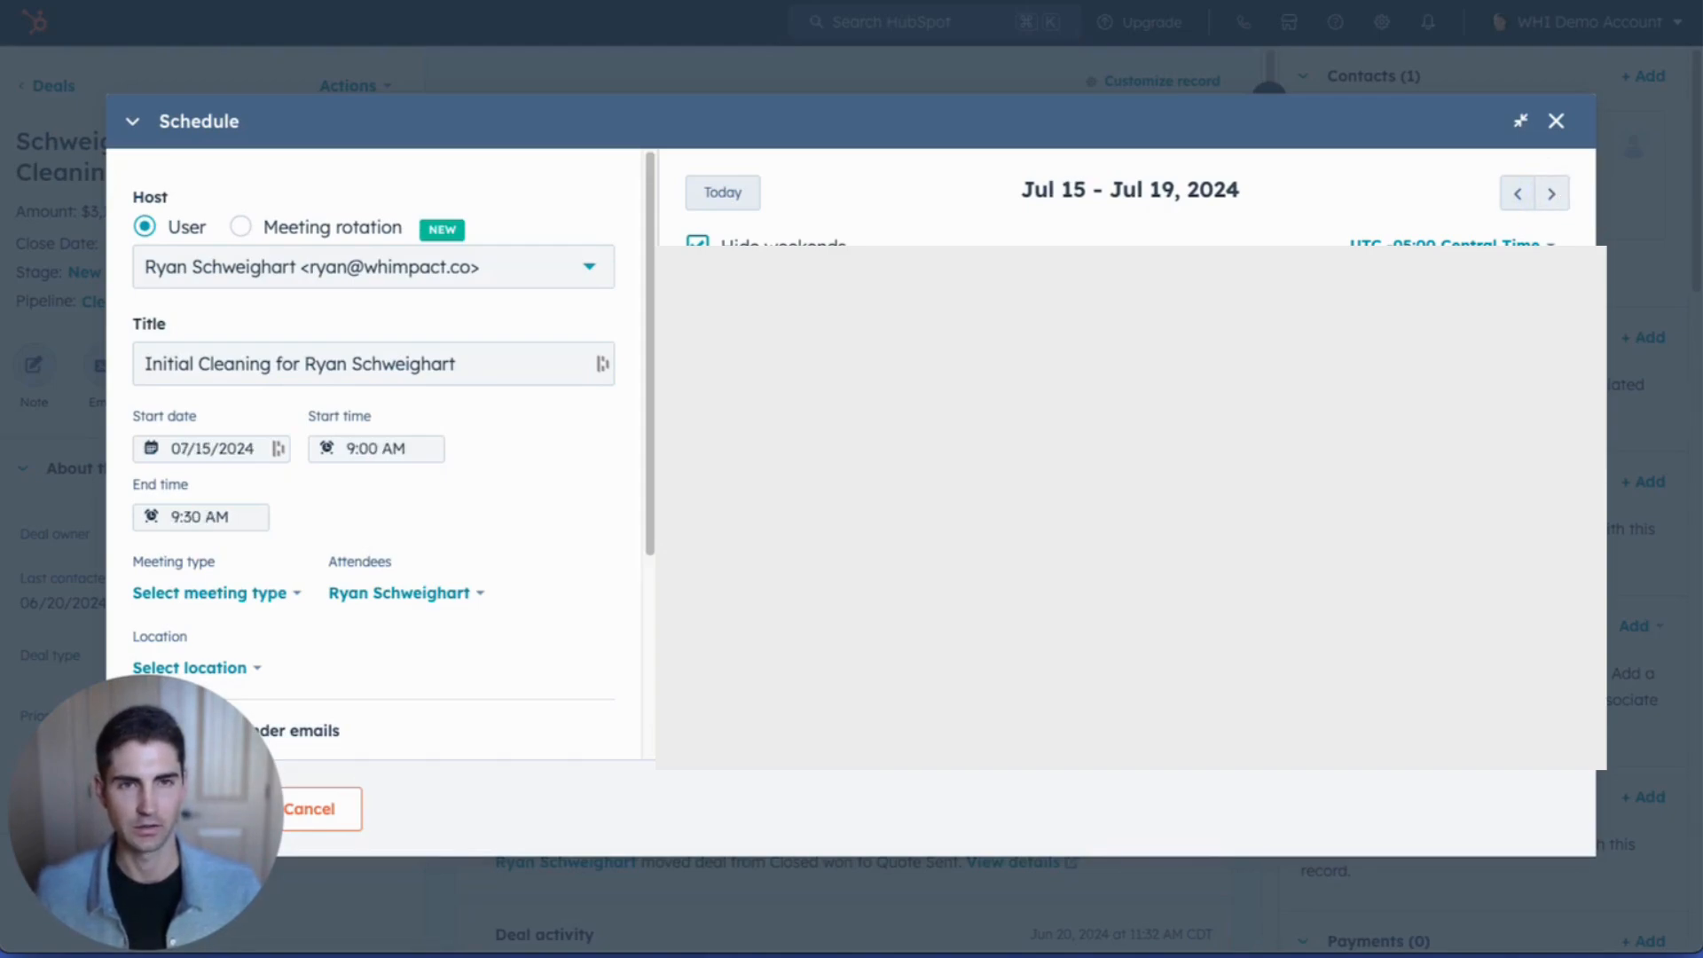
Step: Set the meeting end time to 12:00 PM and add the contact as an attendee
click(183, 518)
scroll(211, 606, down, 2)
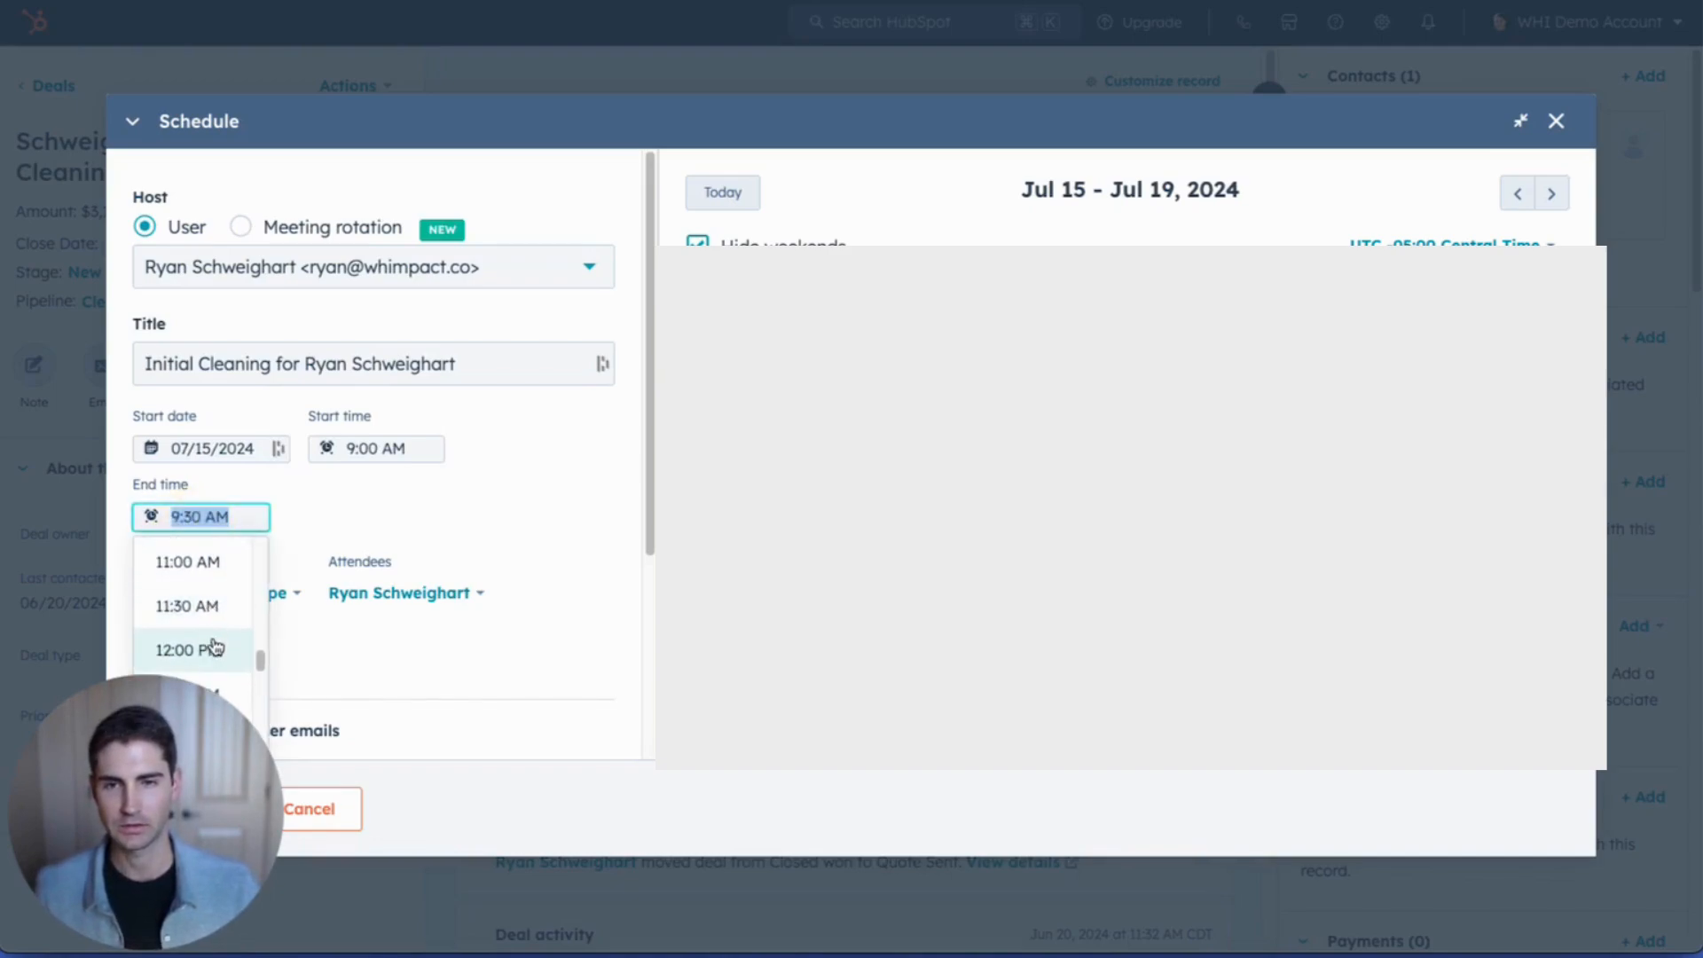
click(209, 646)
scroll(301, 572, down, 3)
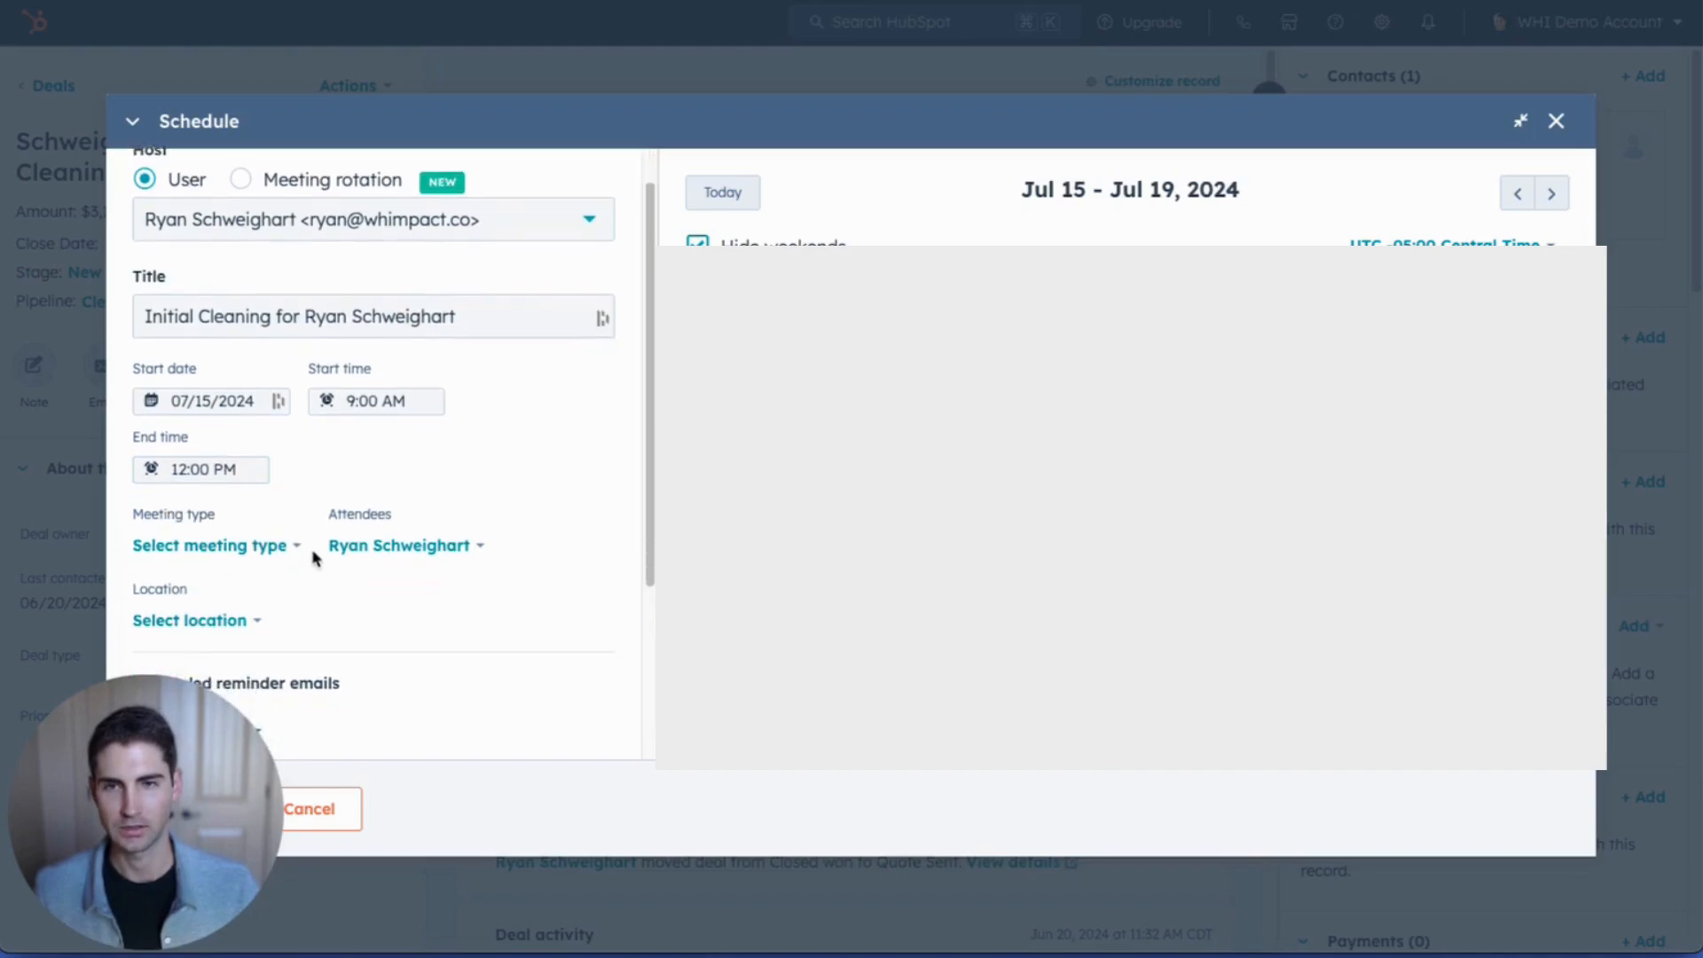
click(448, 307)
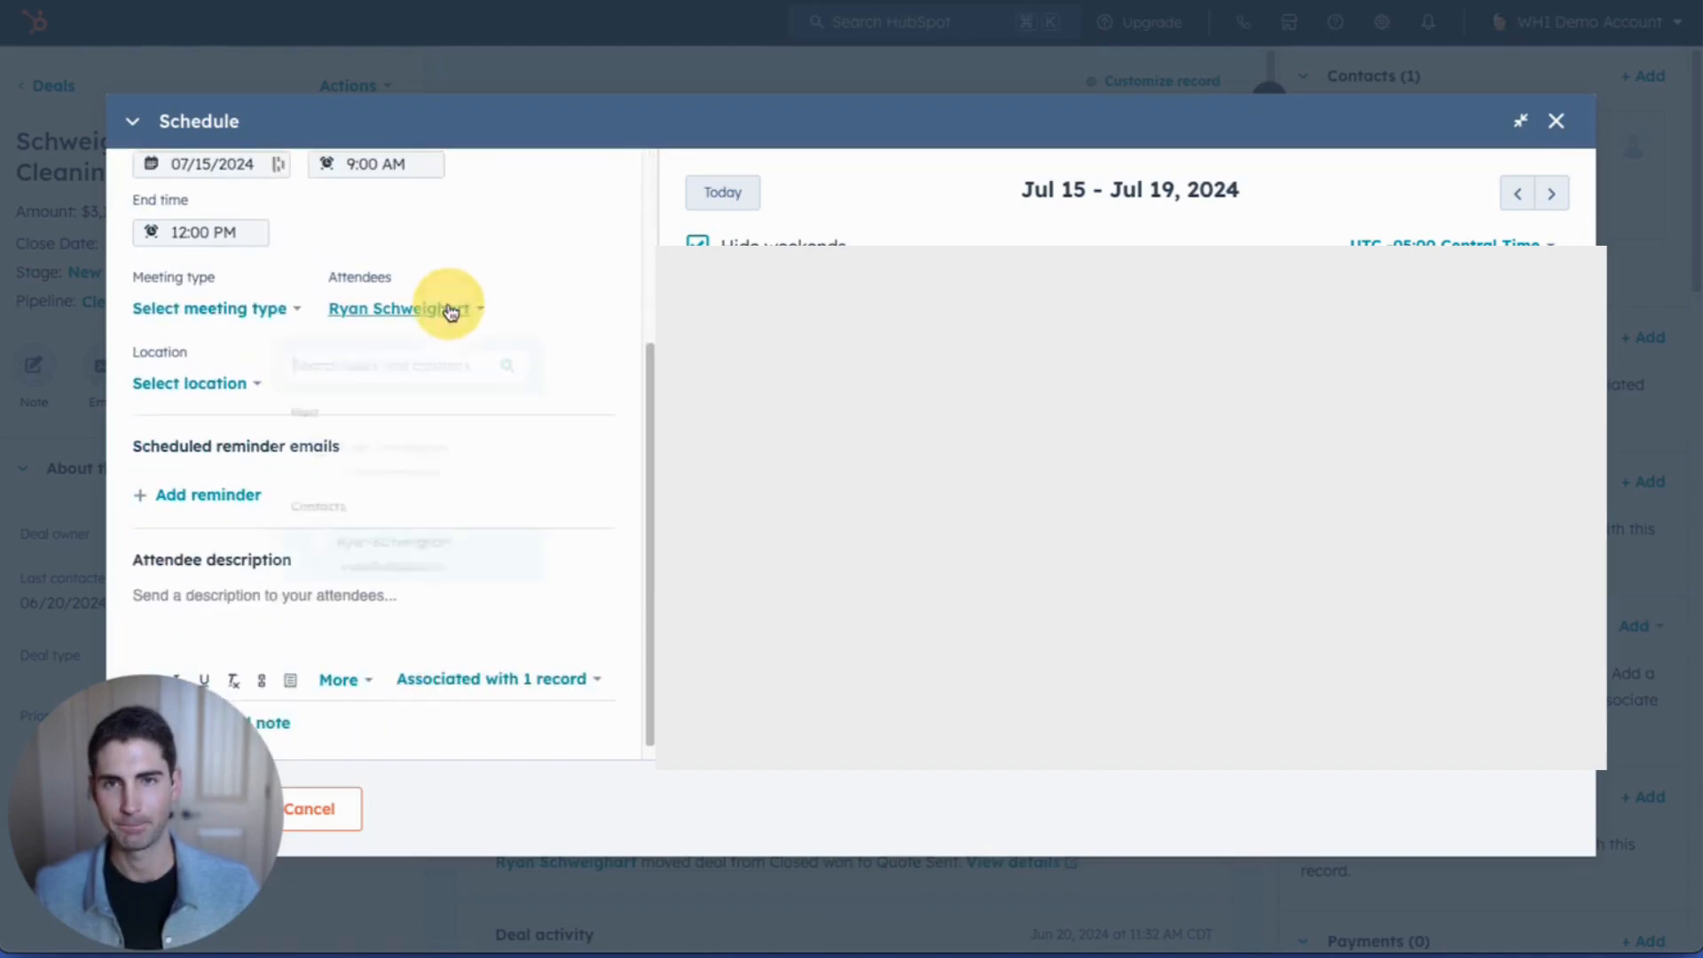
click(414, 610)
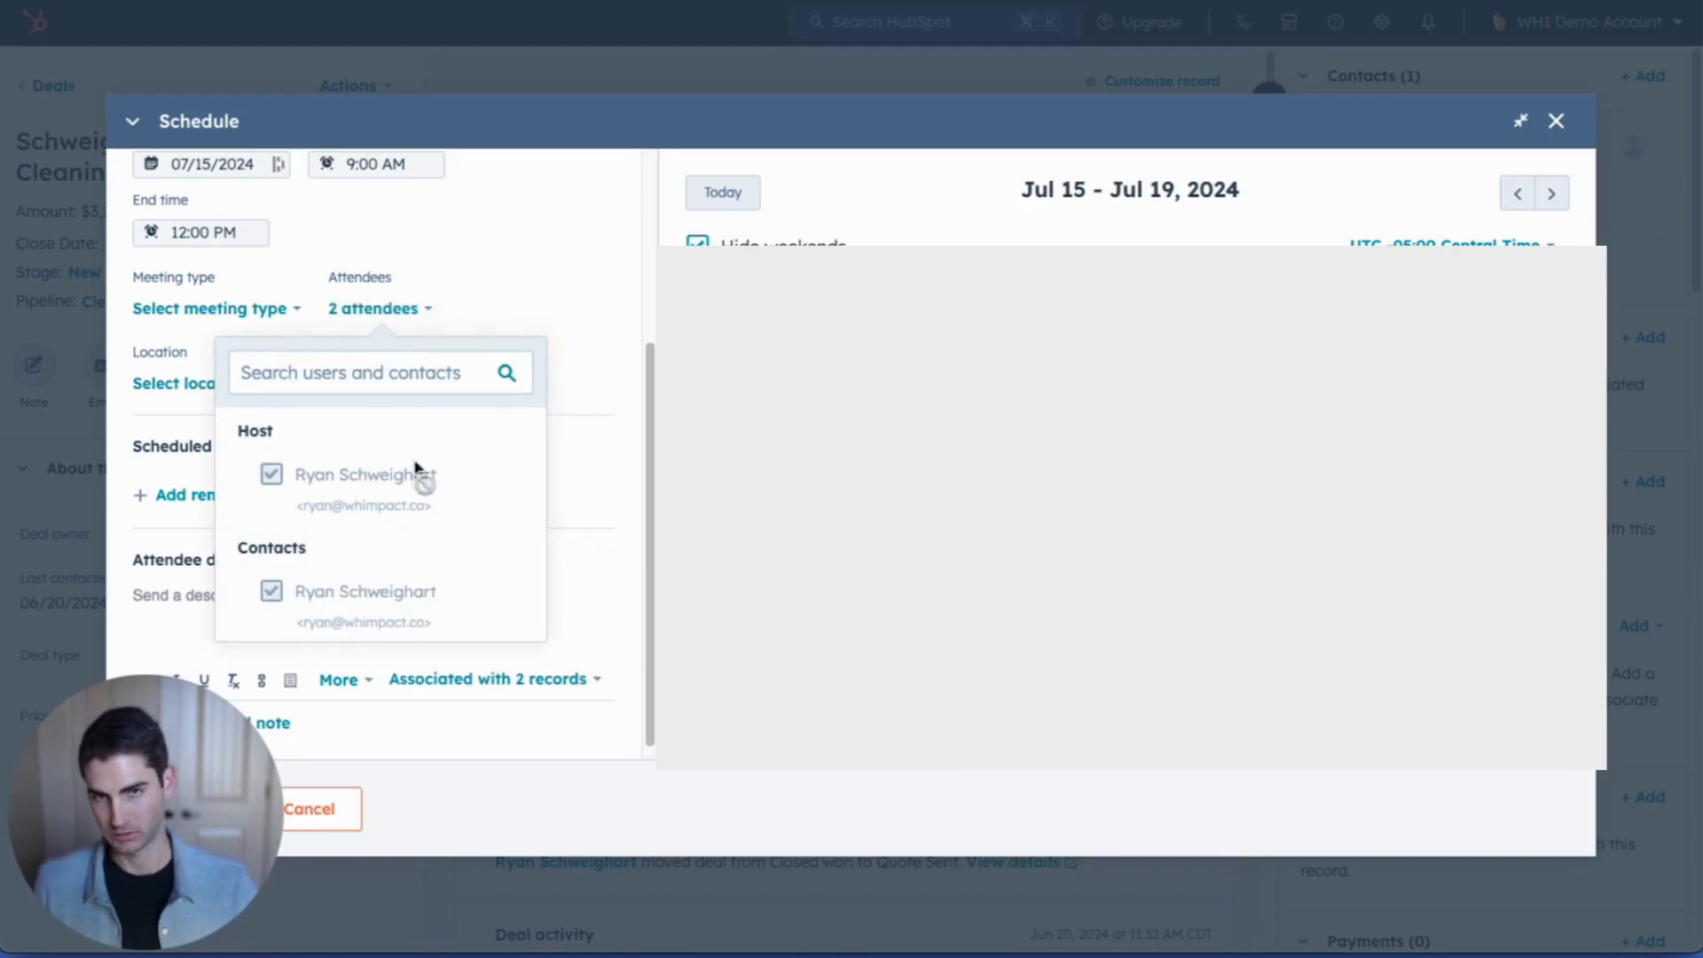
click(554, 305)
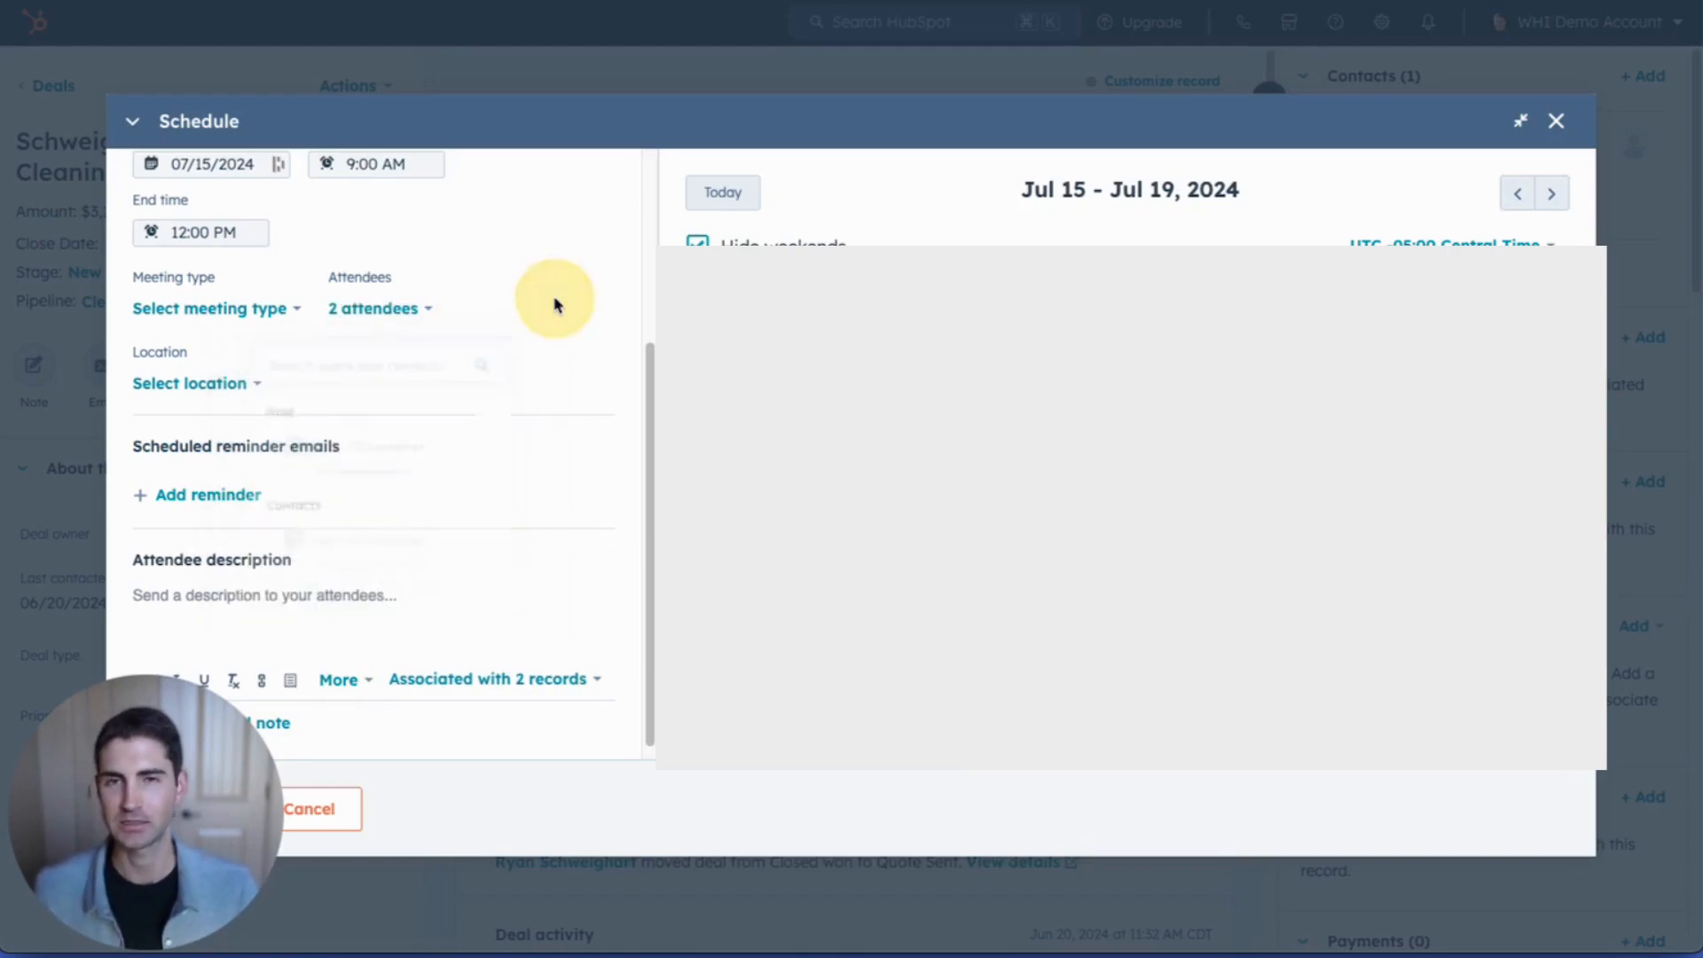
Step: Make the meeting in-person and enter the client's street address as the location
click(243, 381)
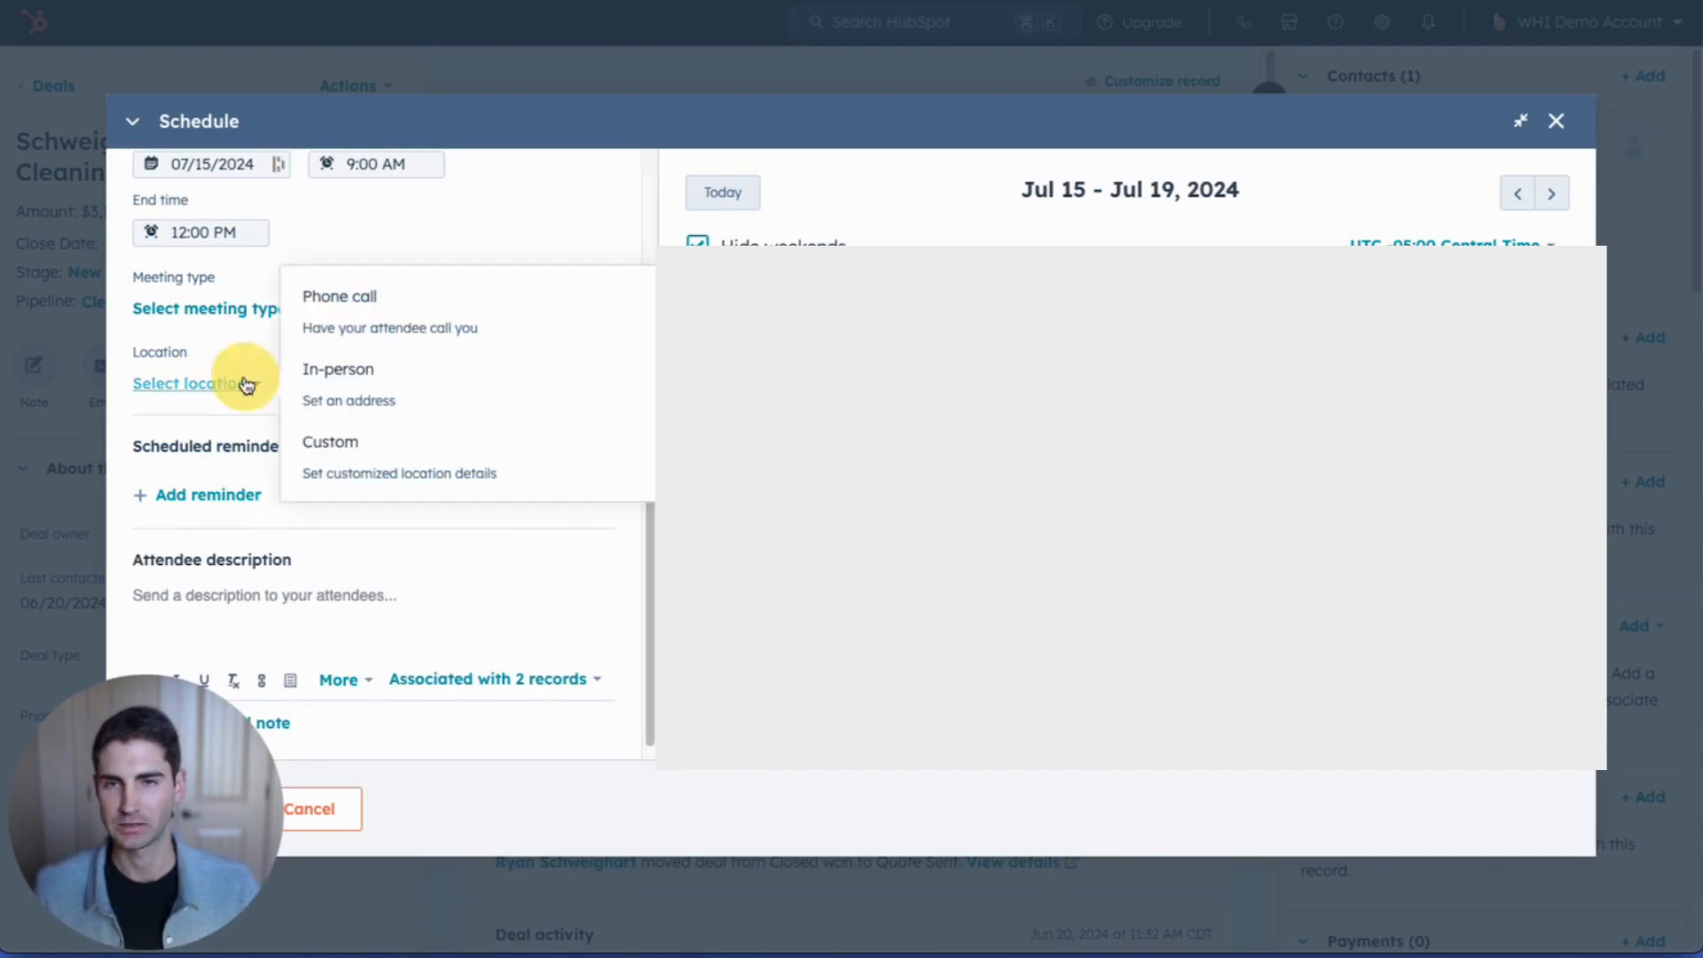
click(327, 380)
click(334, 384)
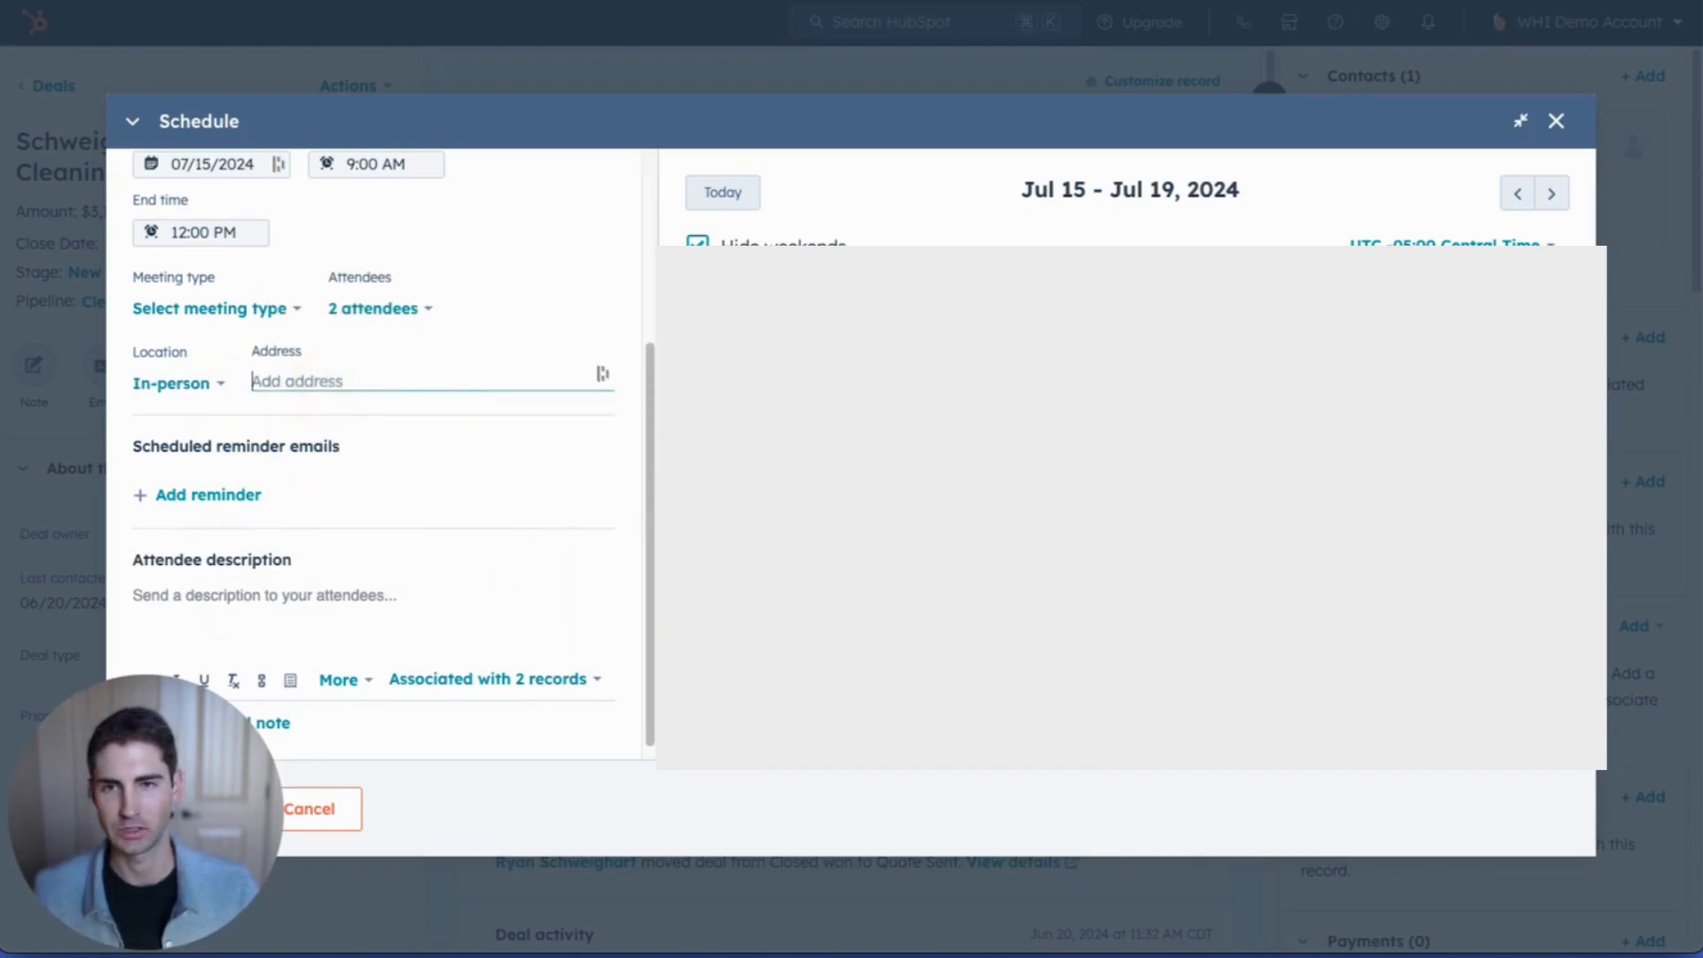
text(132)
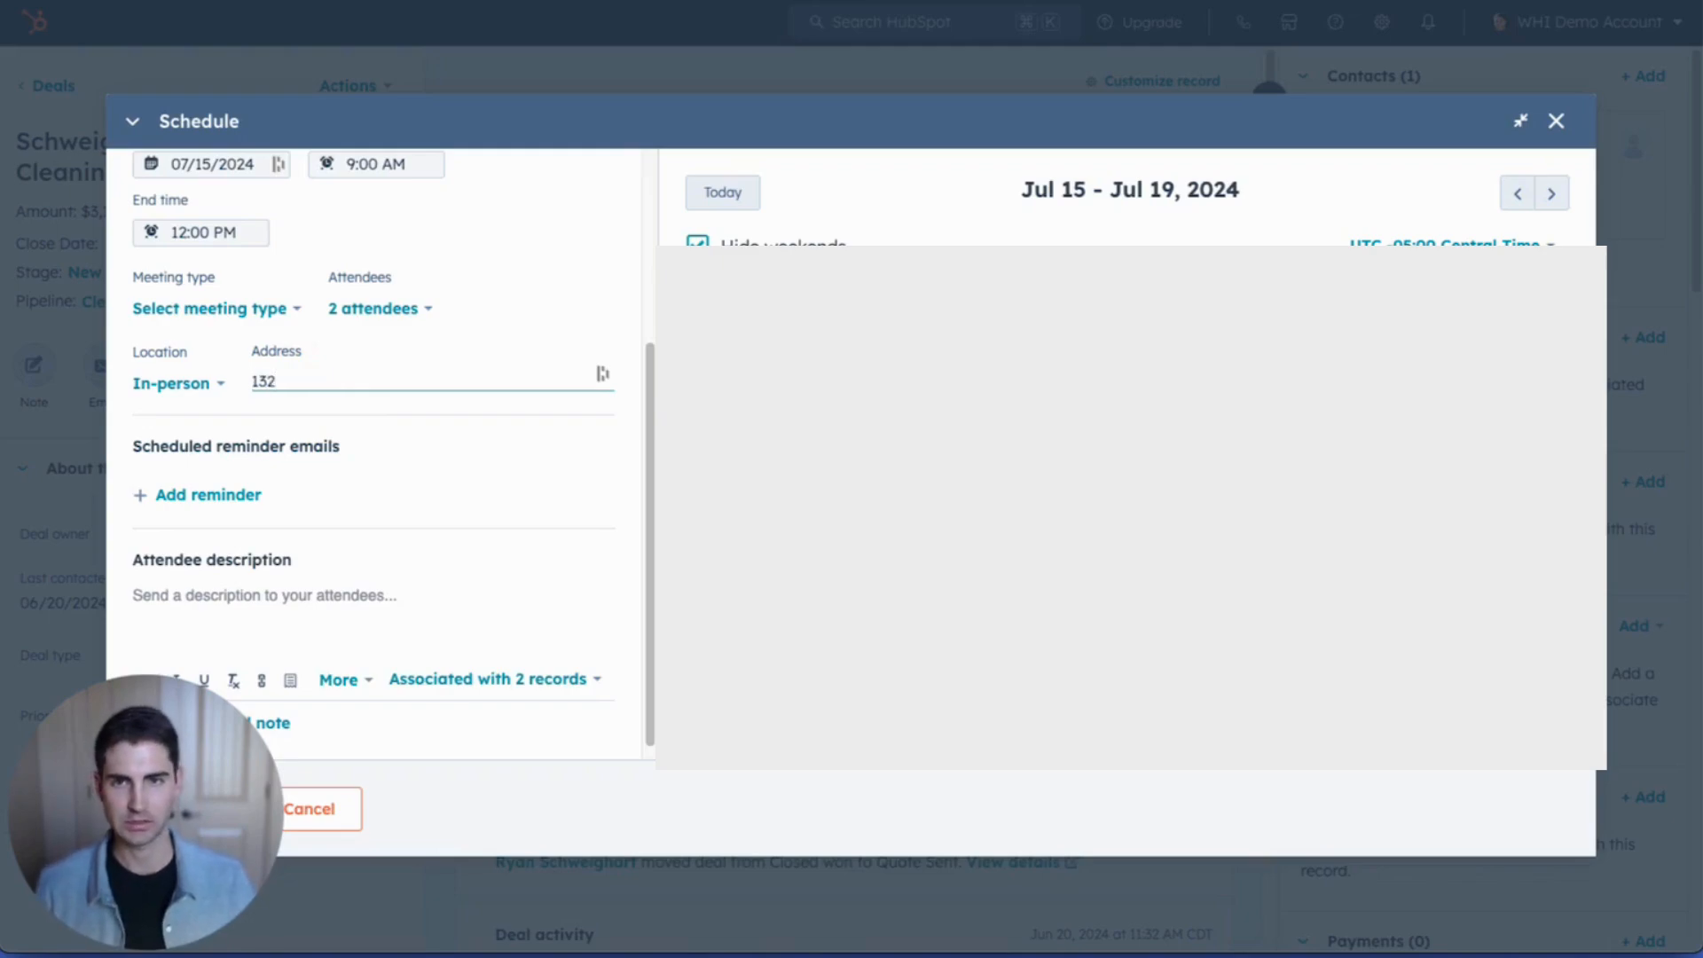
text( Sesame Street)
key(Tab)
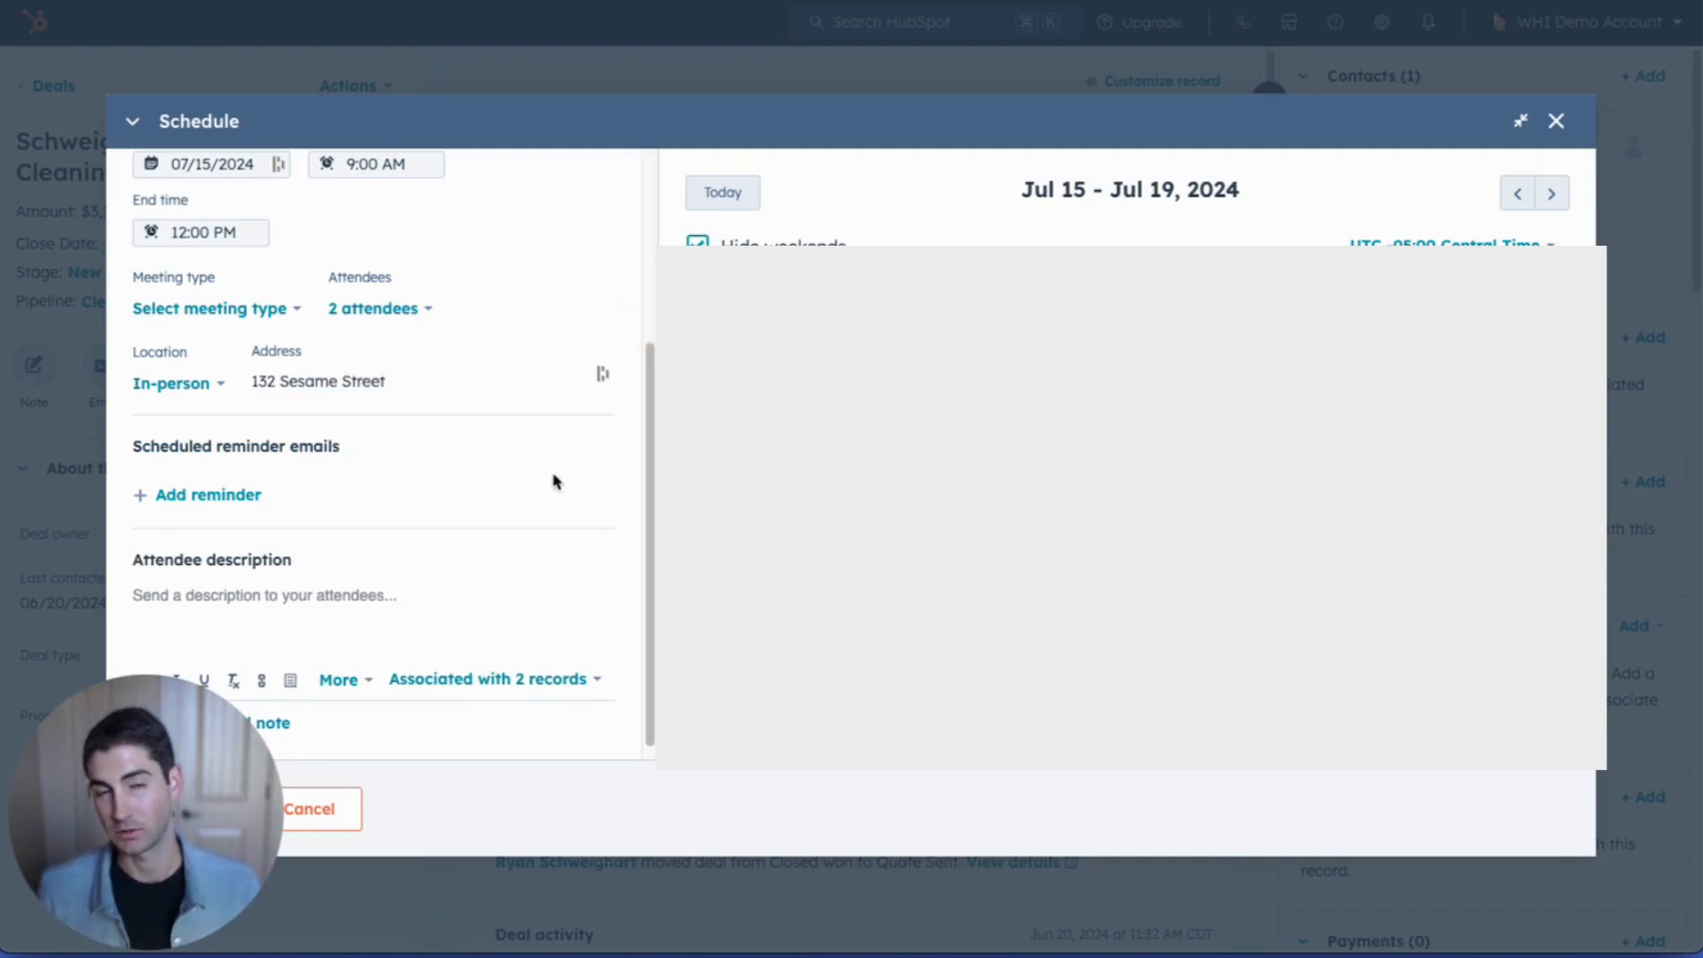
scroll(239, 499, down, 1)
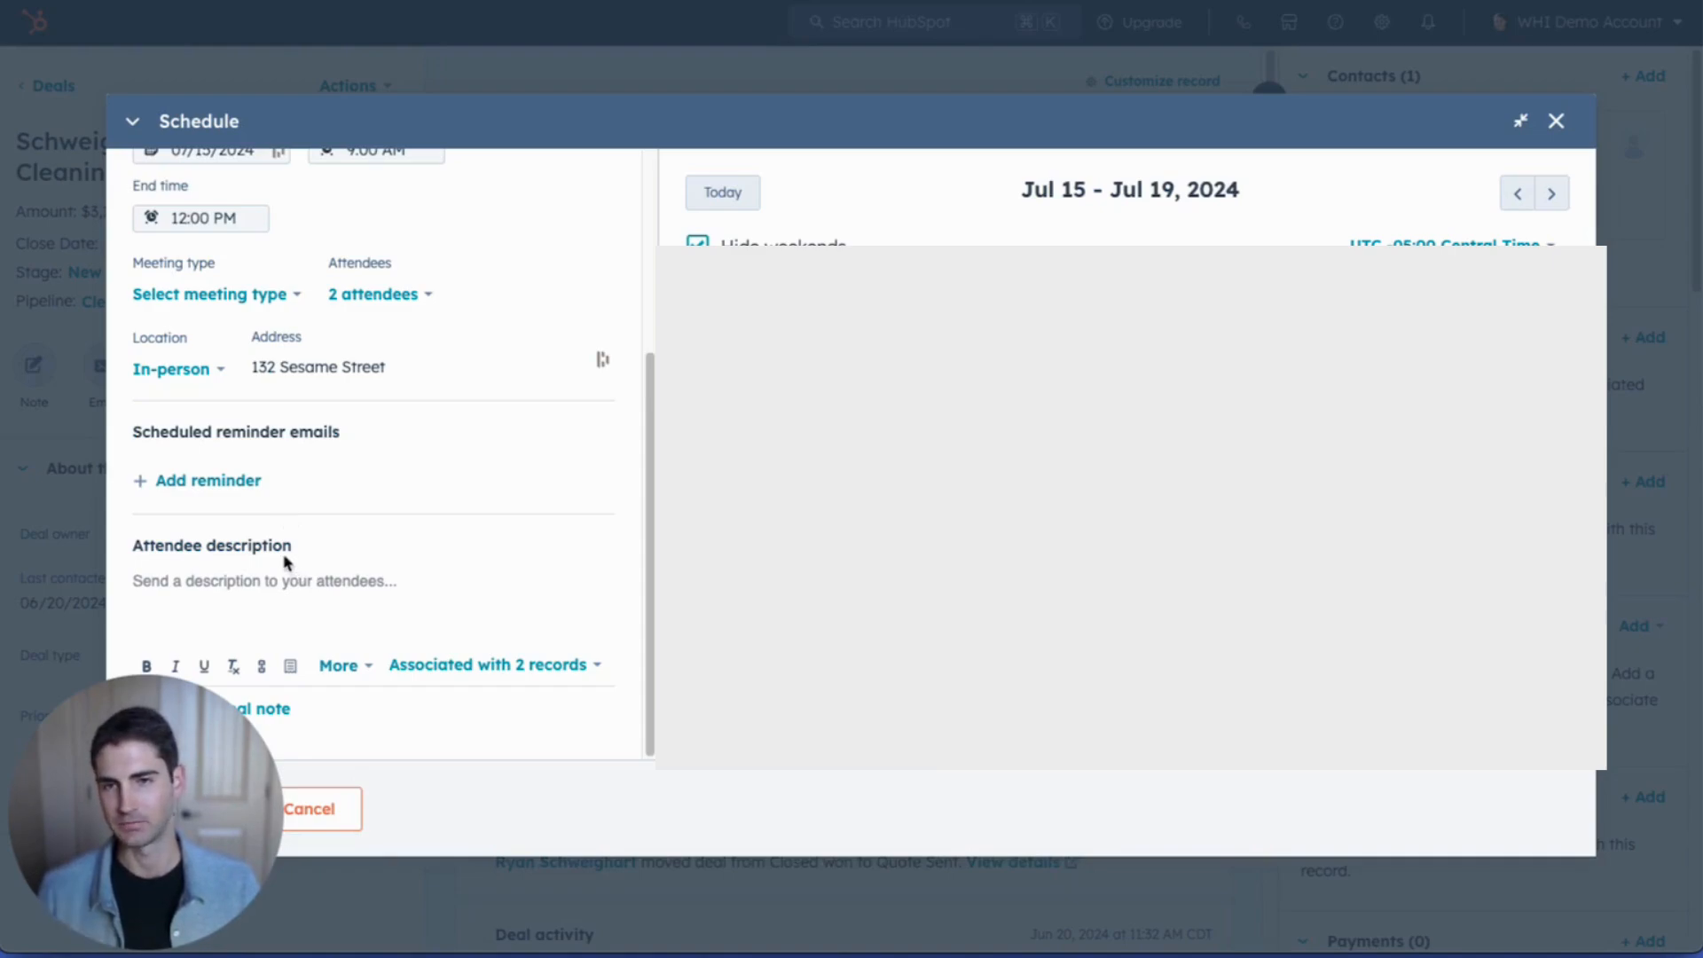
Step: Insert the Cleaning Instructions snippet with pre-cleaning tips into the attendee description via #
click(277, 578)
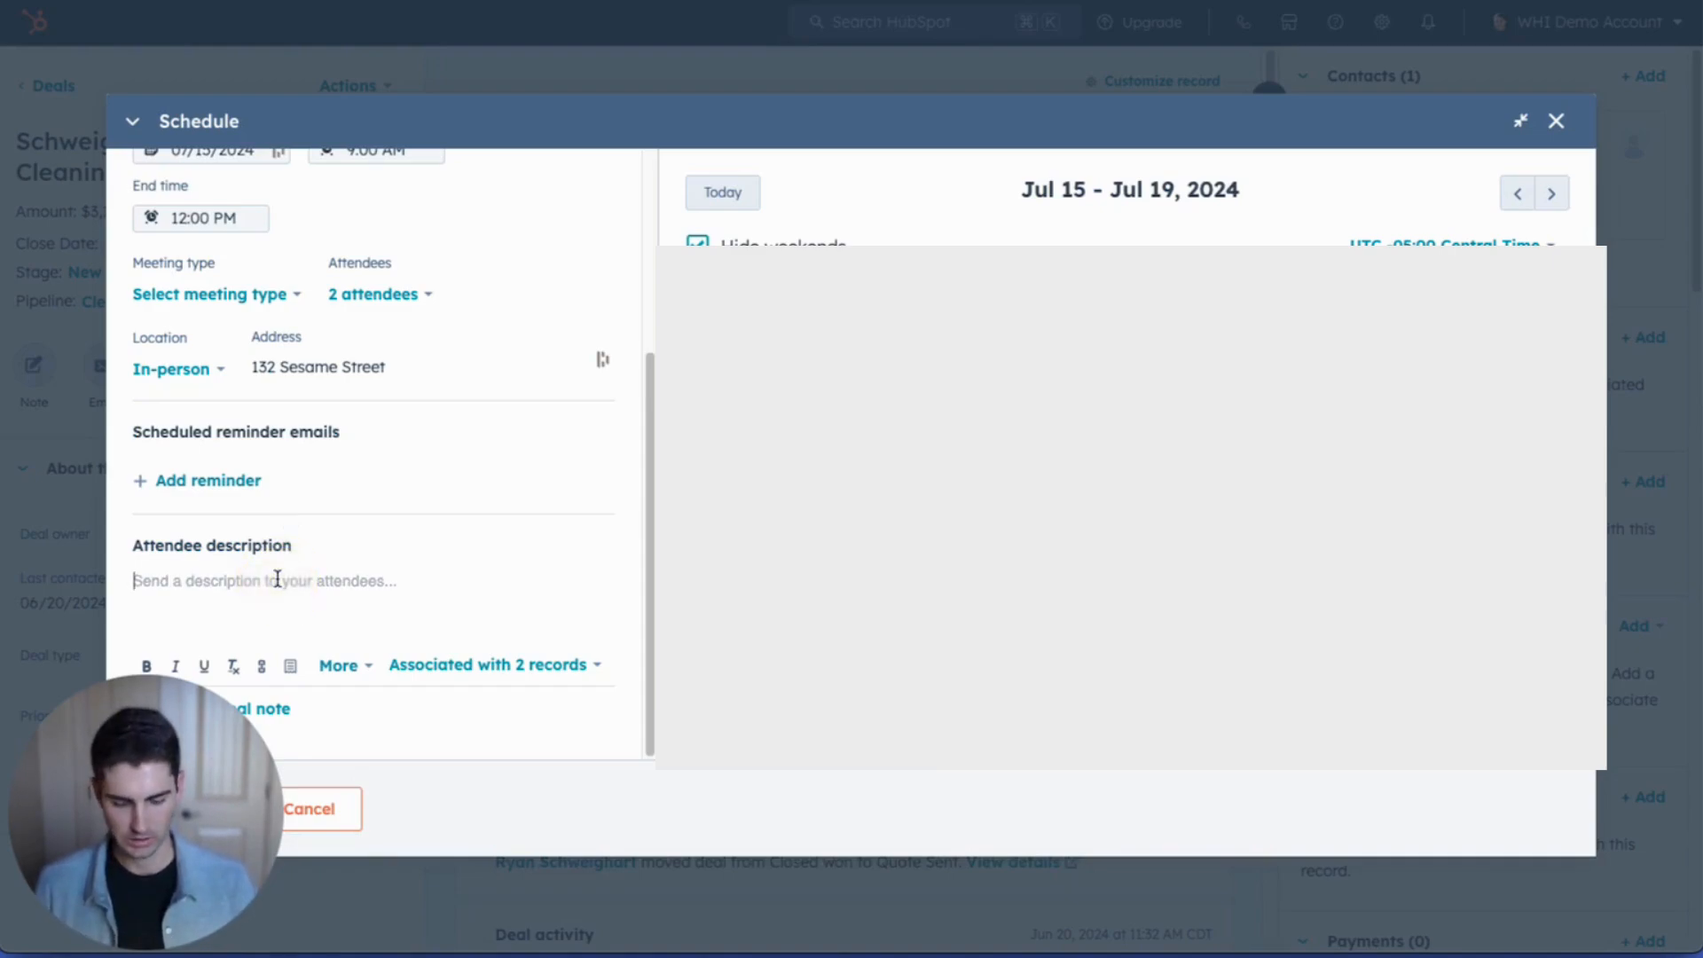
text(#inf)
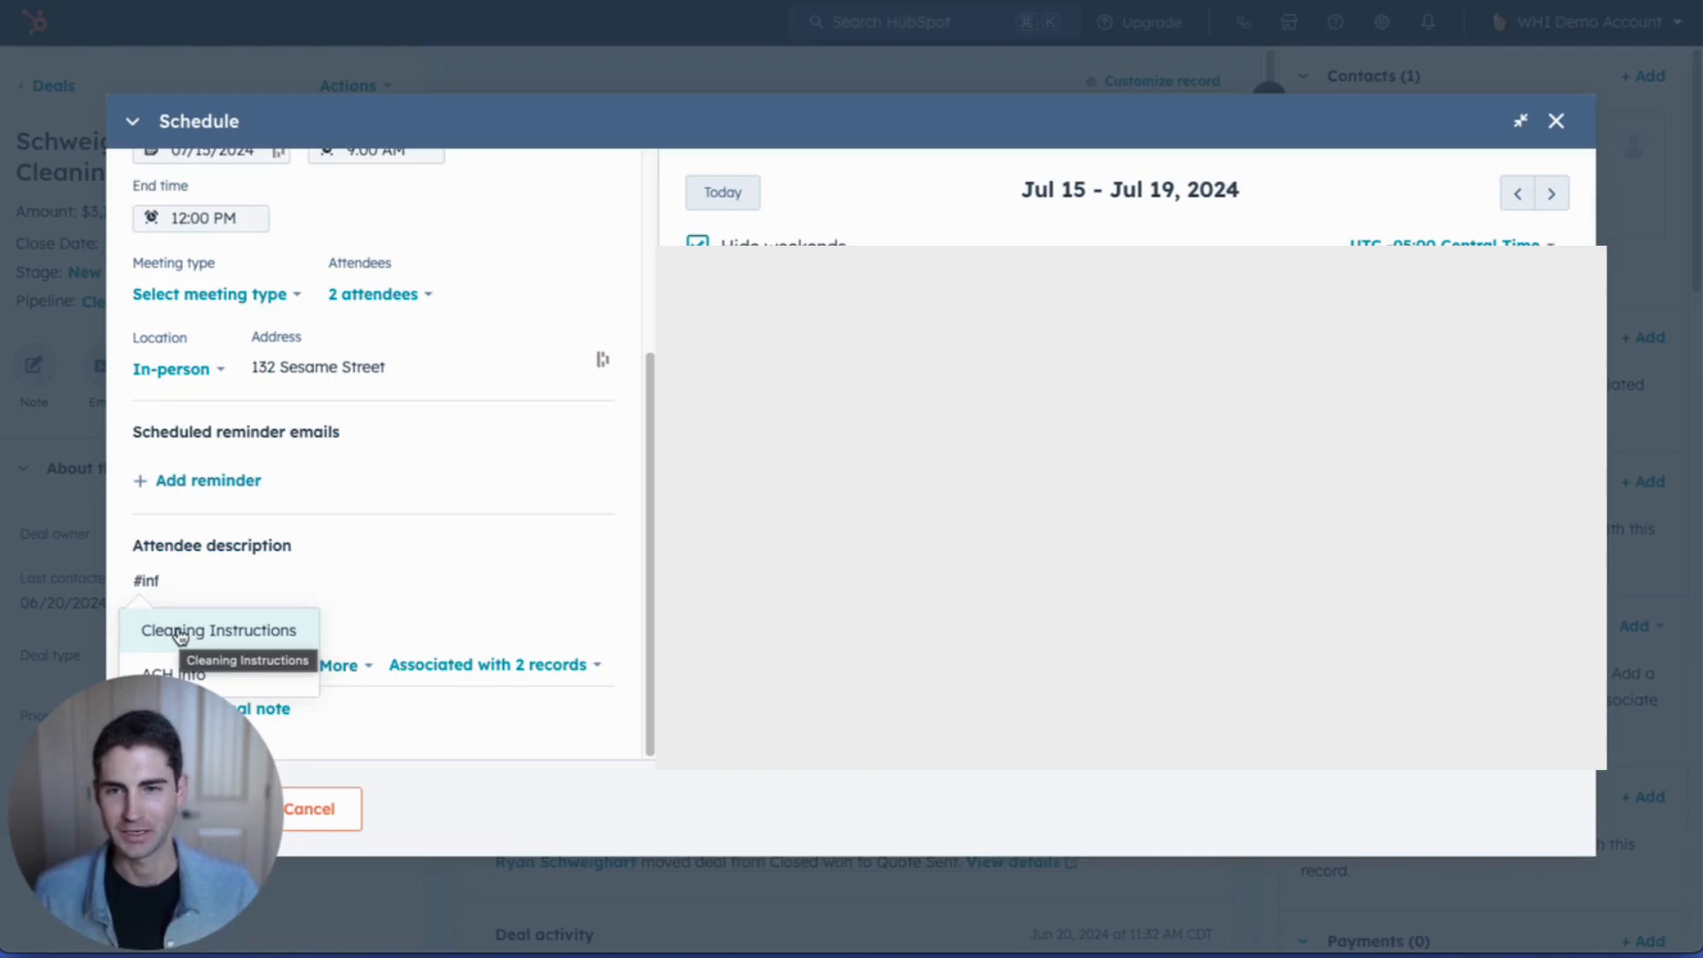
click(178, 631)
scroll(202, 582, down, 3)
scroll(202, 582, down, 3)
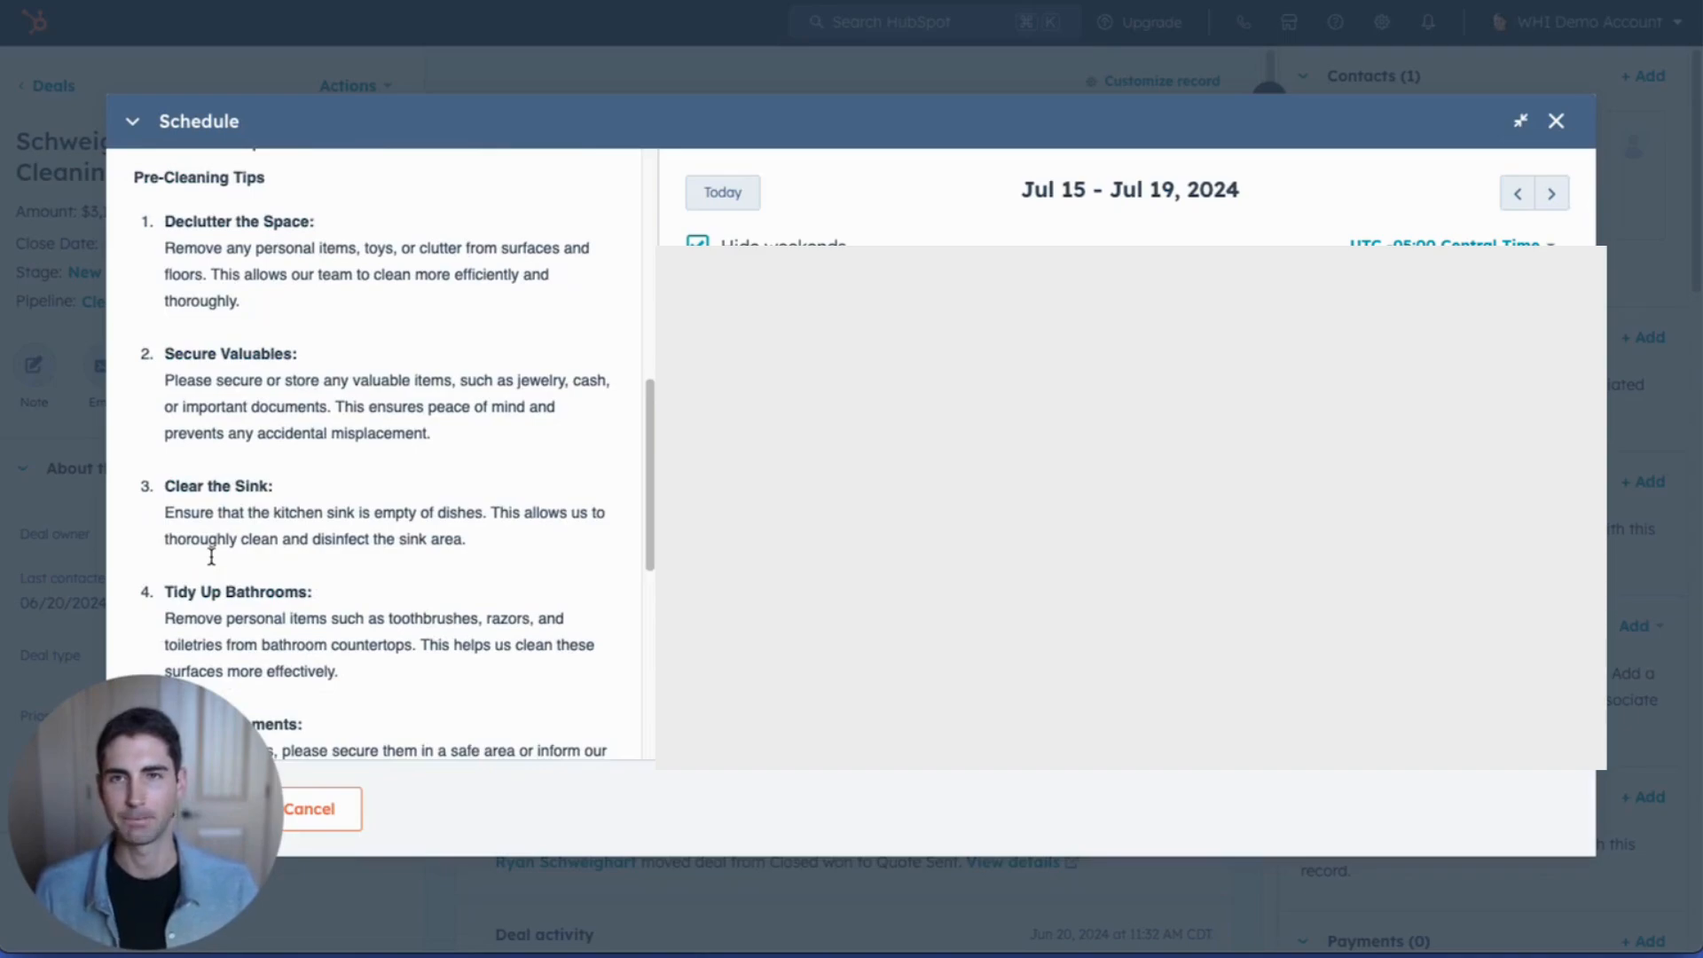
scroll(213, 556, up, 3)
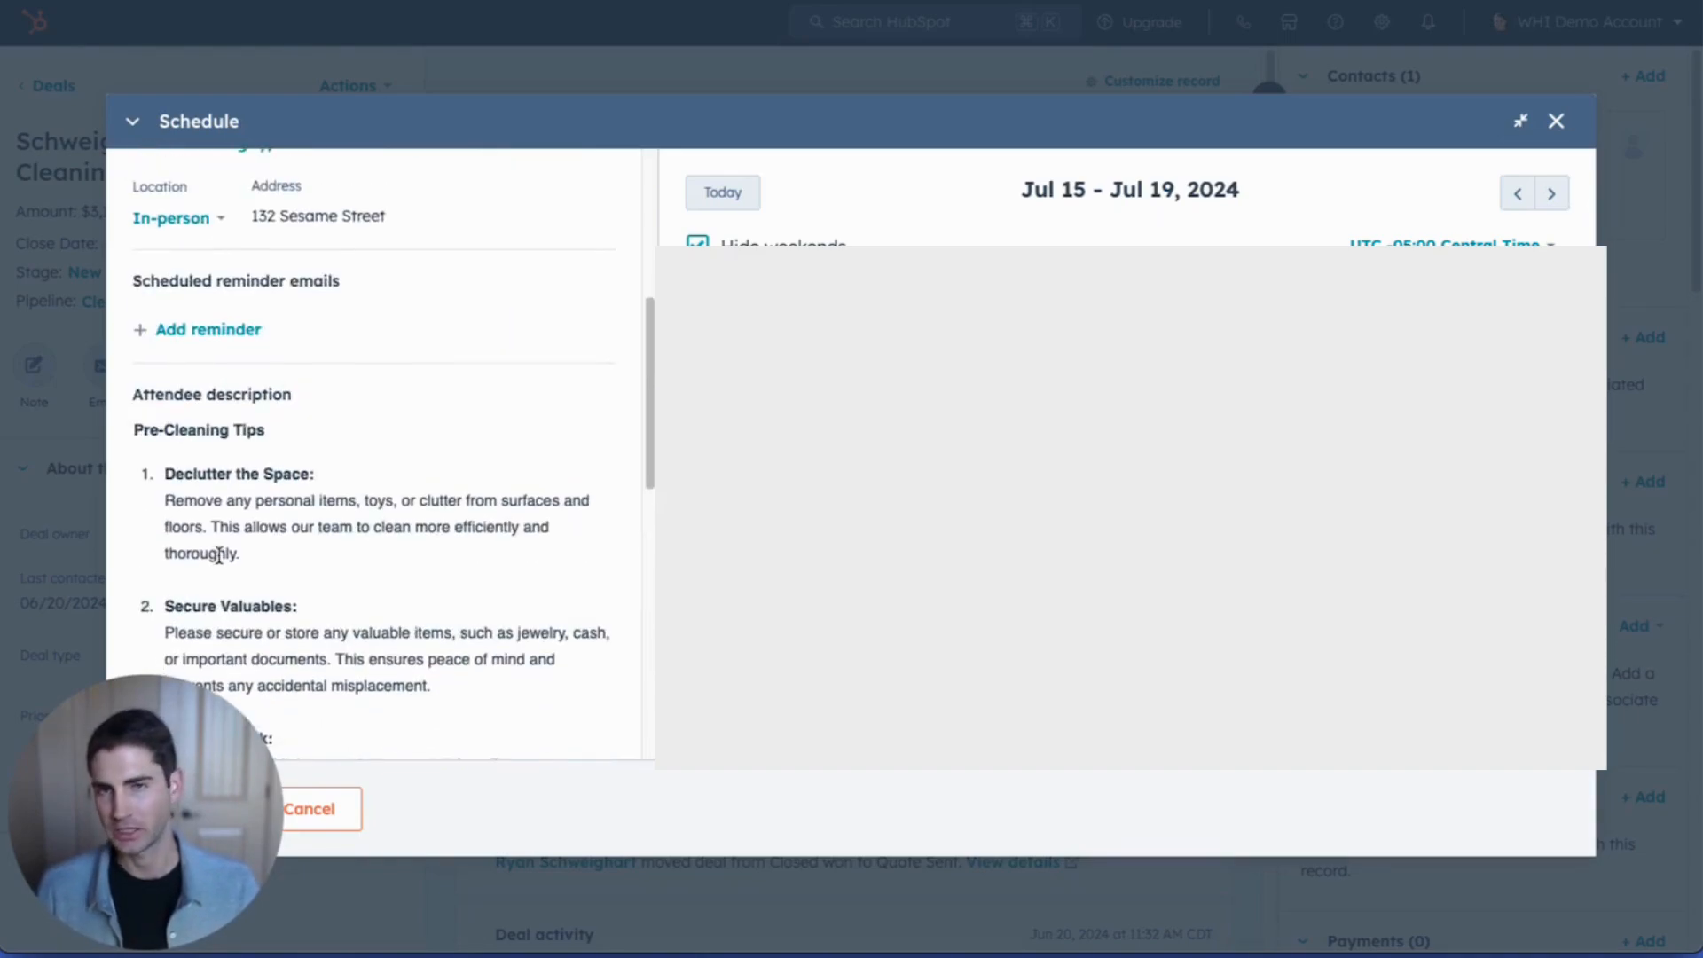
scroll(349, 537, down, 3)
scroll(348, 523, up, 6)
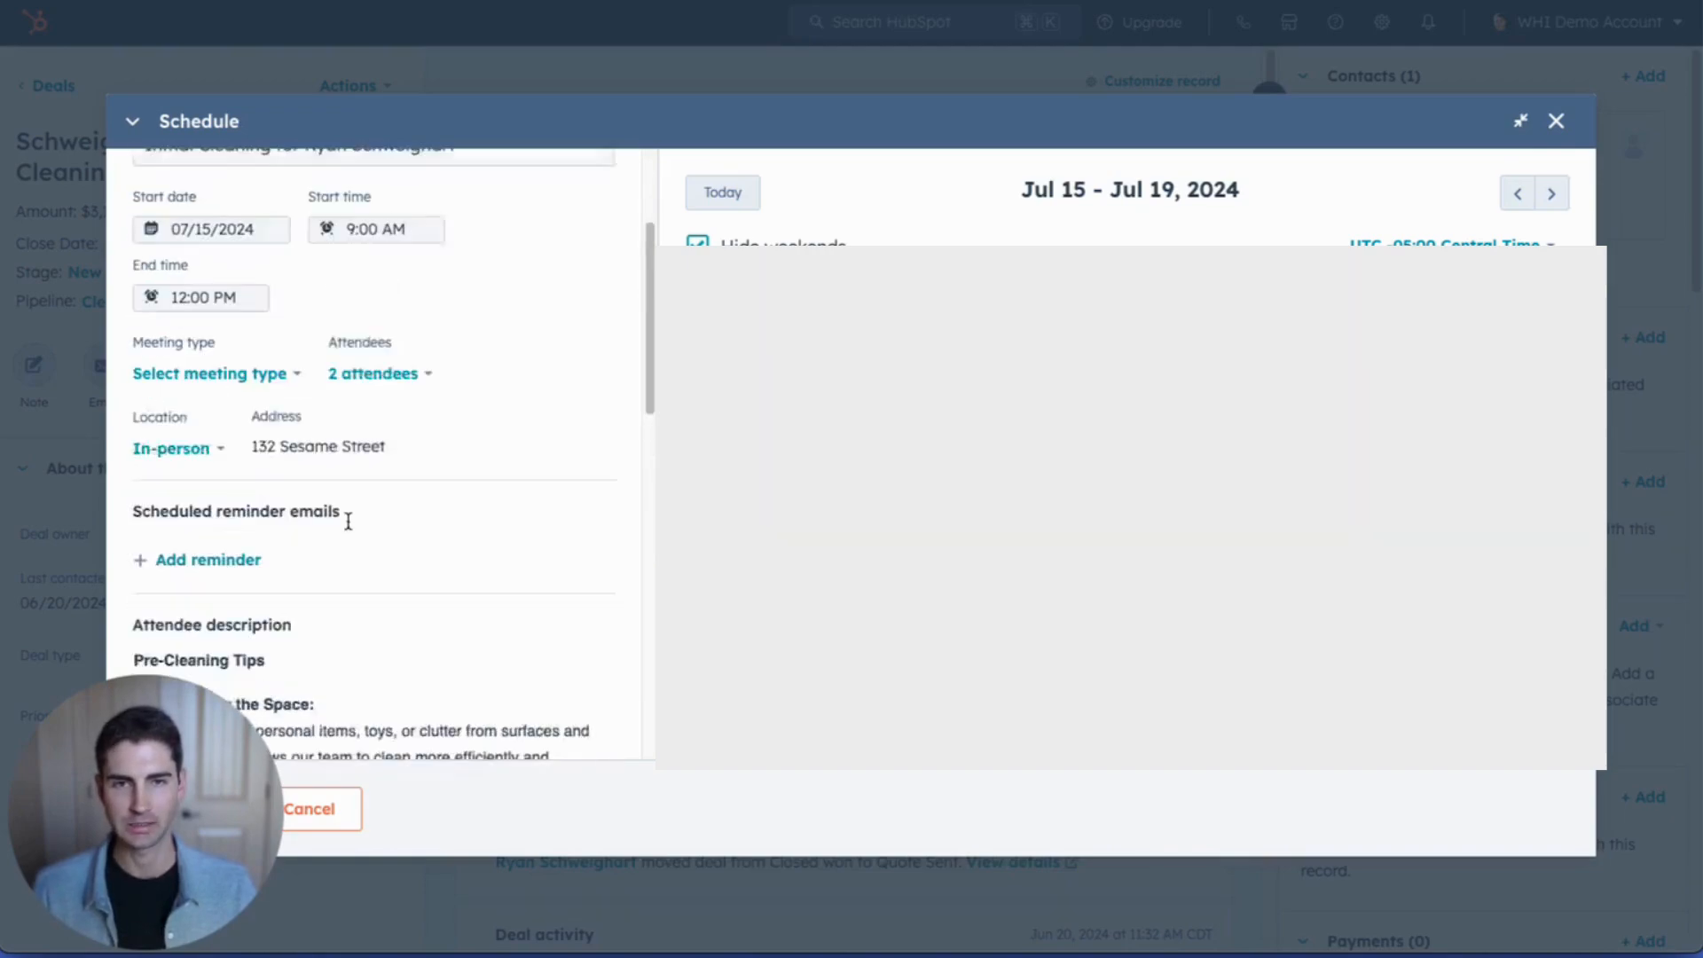
drag(206, 773, 1563, 772)
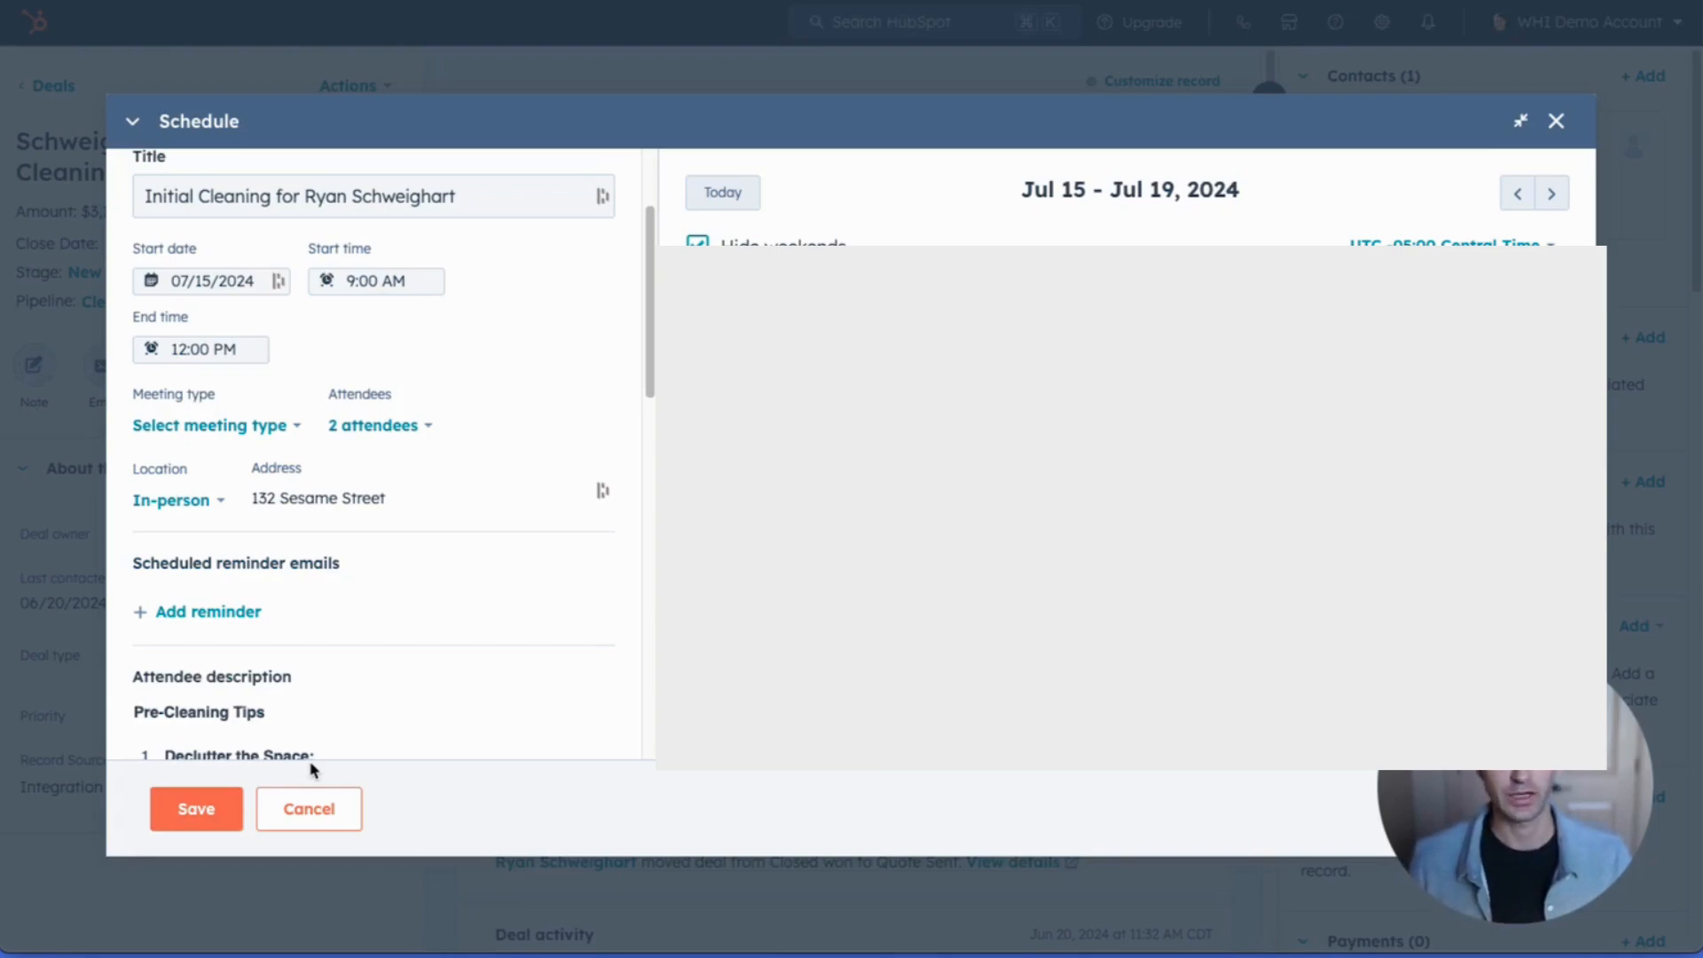
Step: Save the meeting, then advance Google Calendar three weeks to July 21–27
click(182, 814)
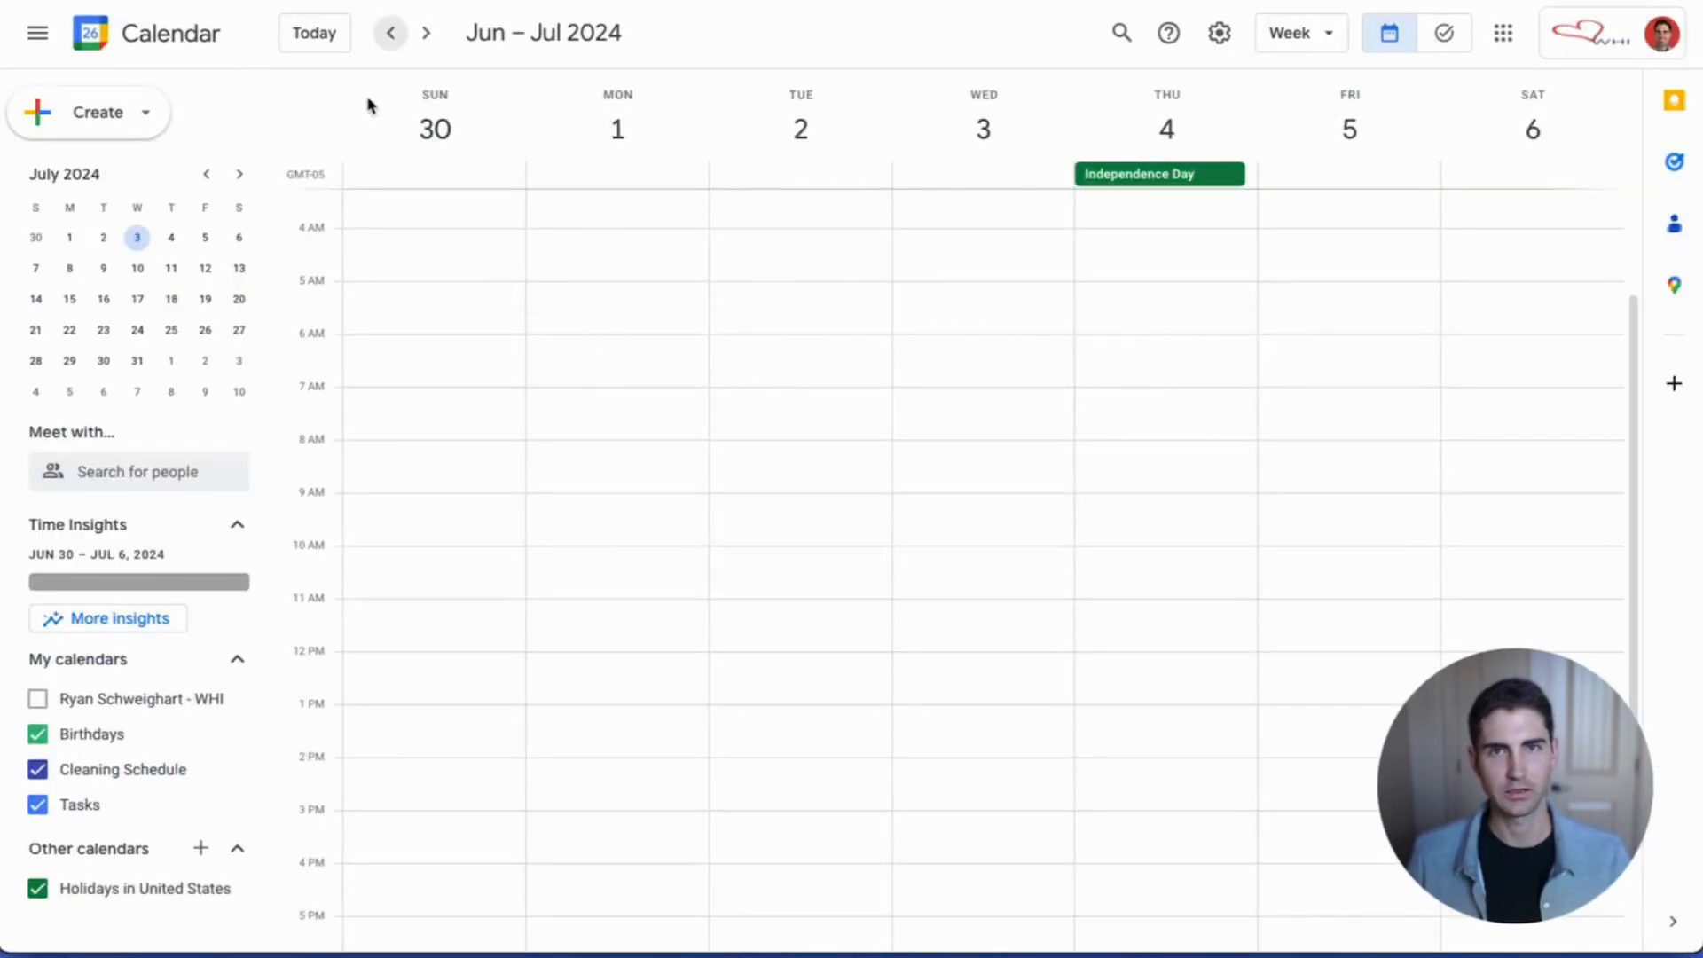
click(426, 33)
click(426, 33)
click(425, 33)
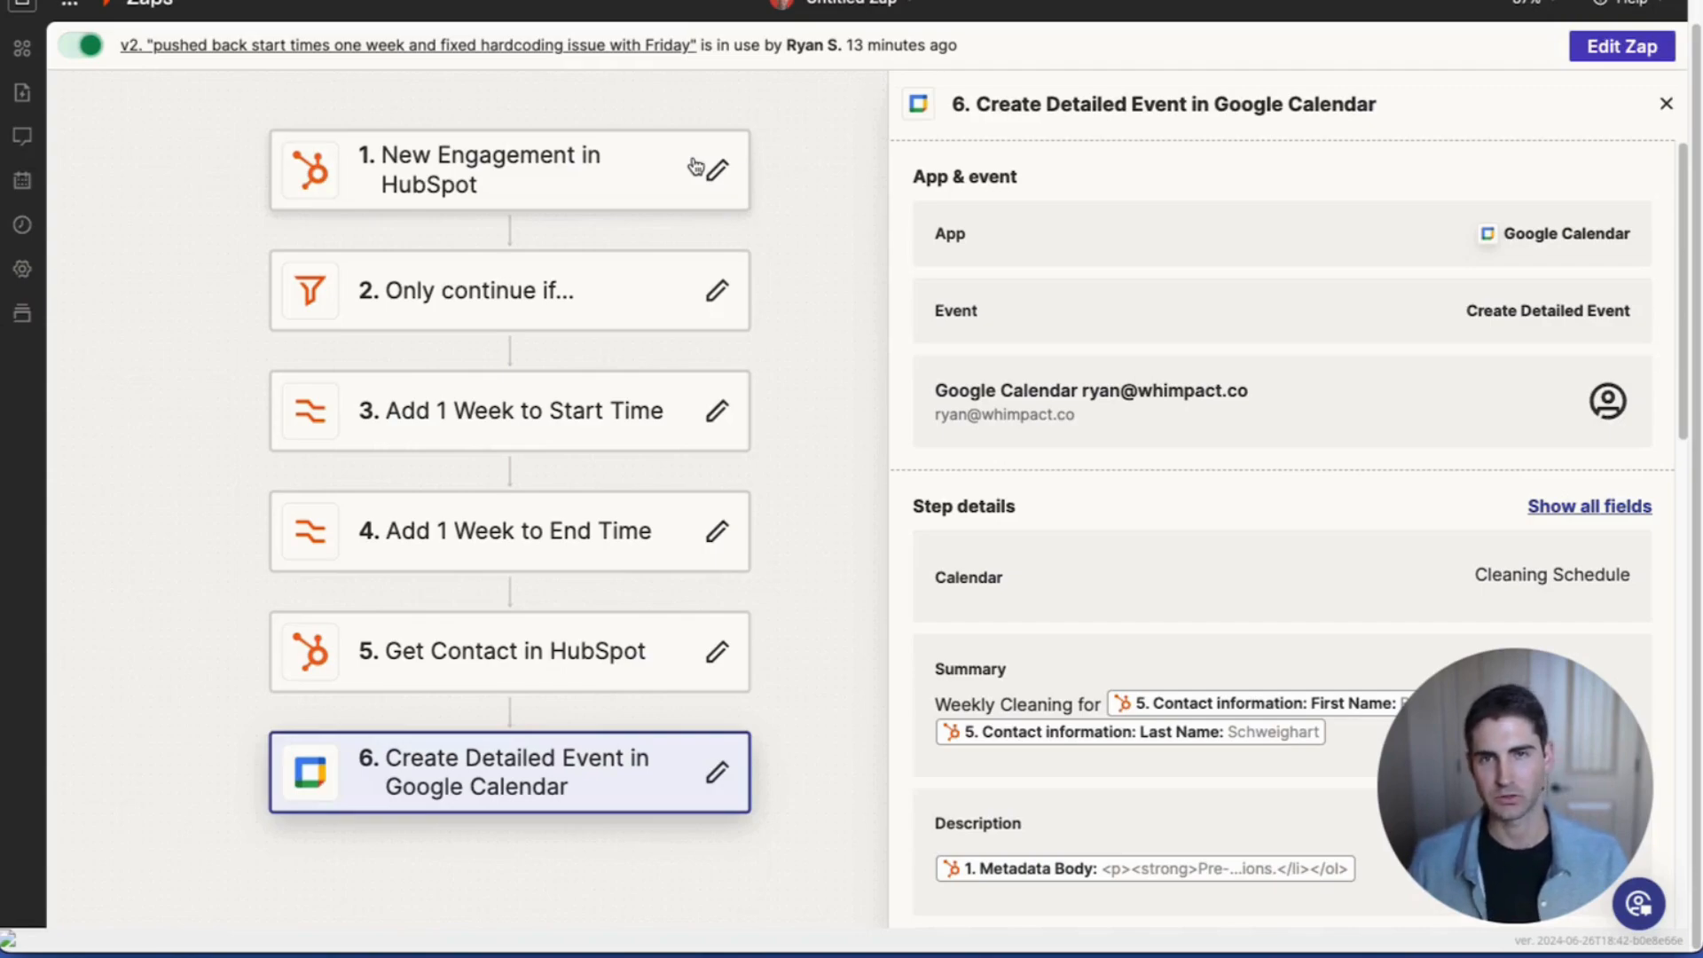
Step: Open the zap in the editor and confirm the HubSpot New Engagement trigger uses the Meeting type
click(616, 173)
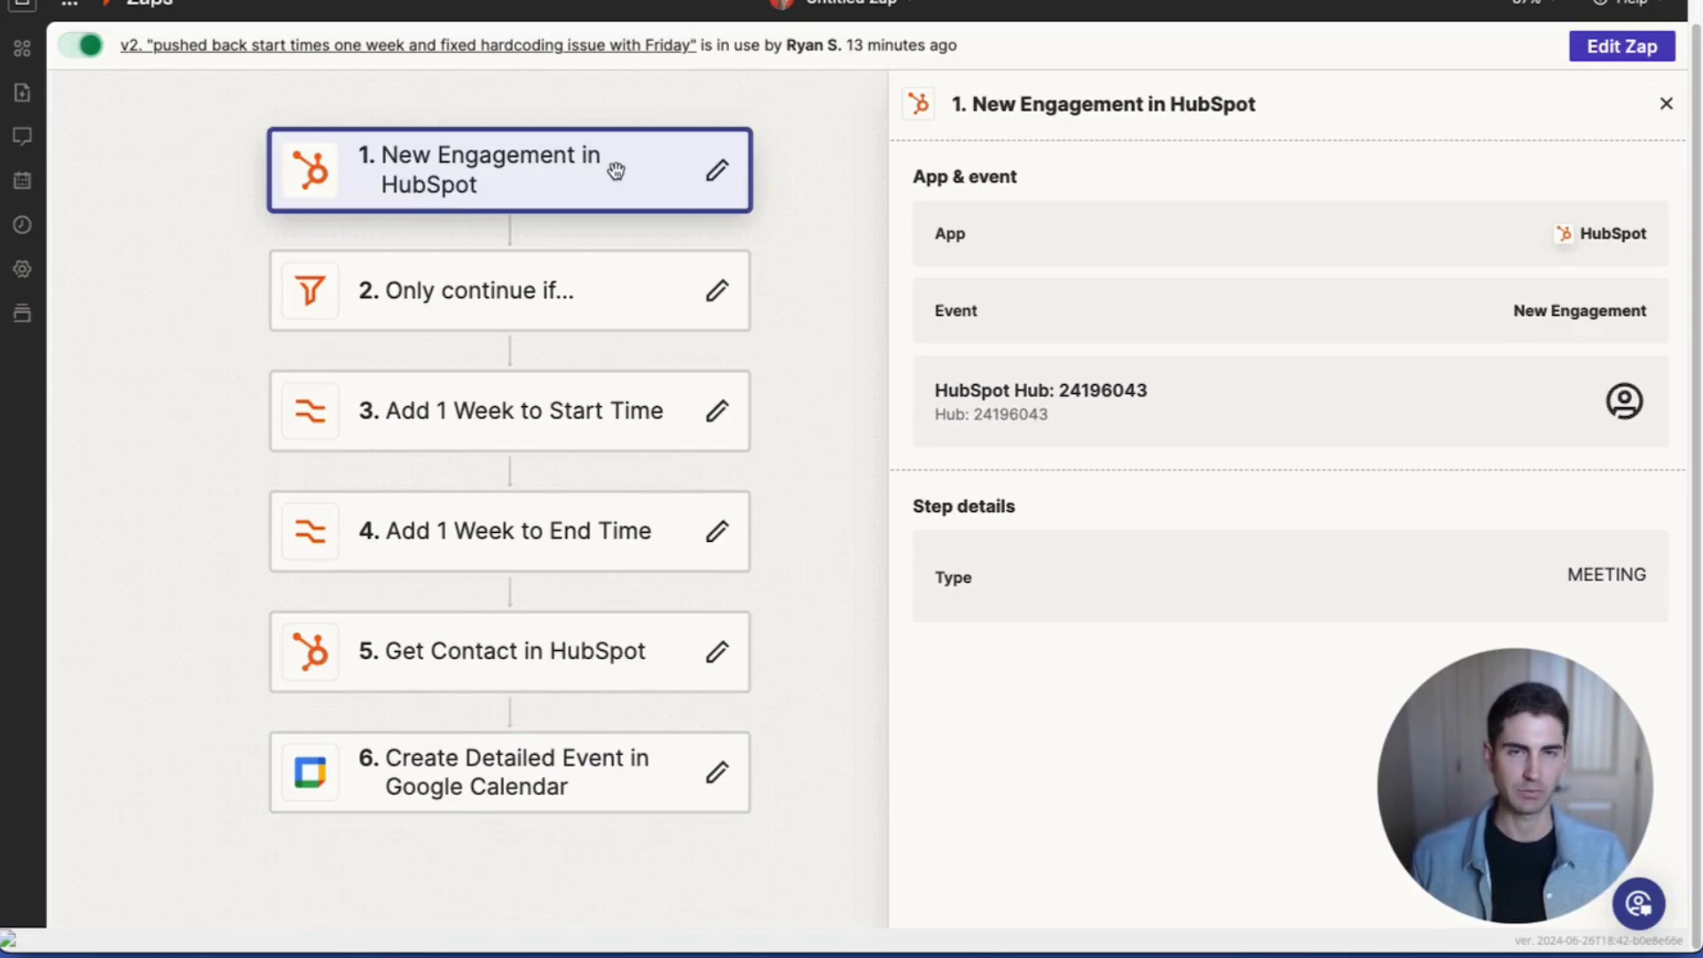
click(1587, 51)
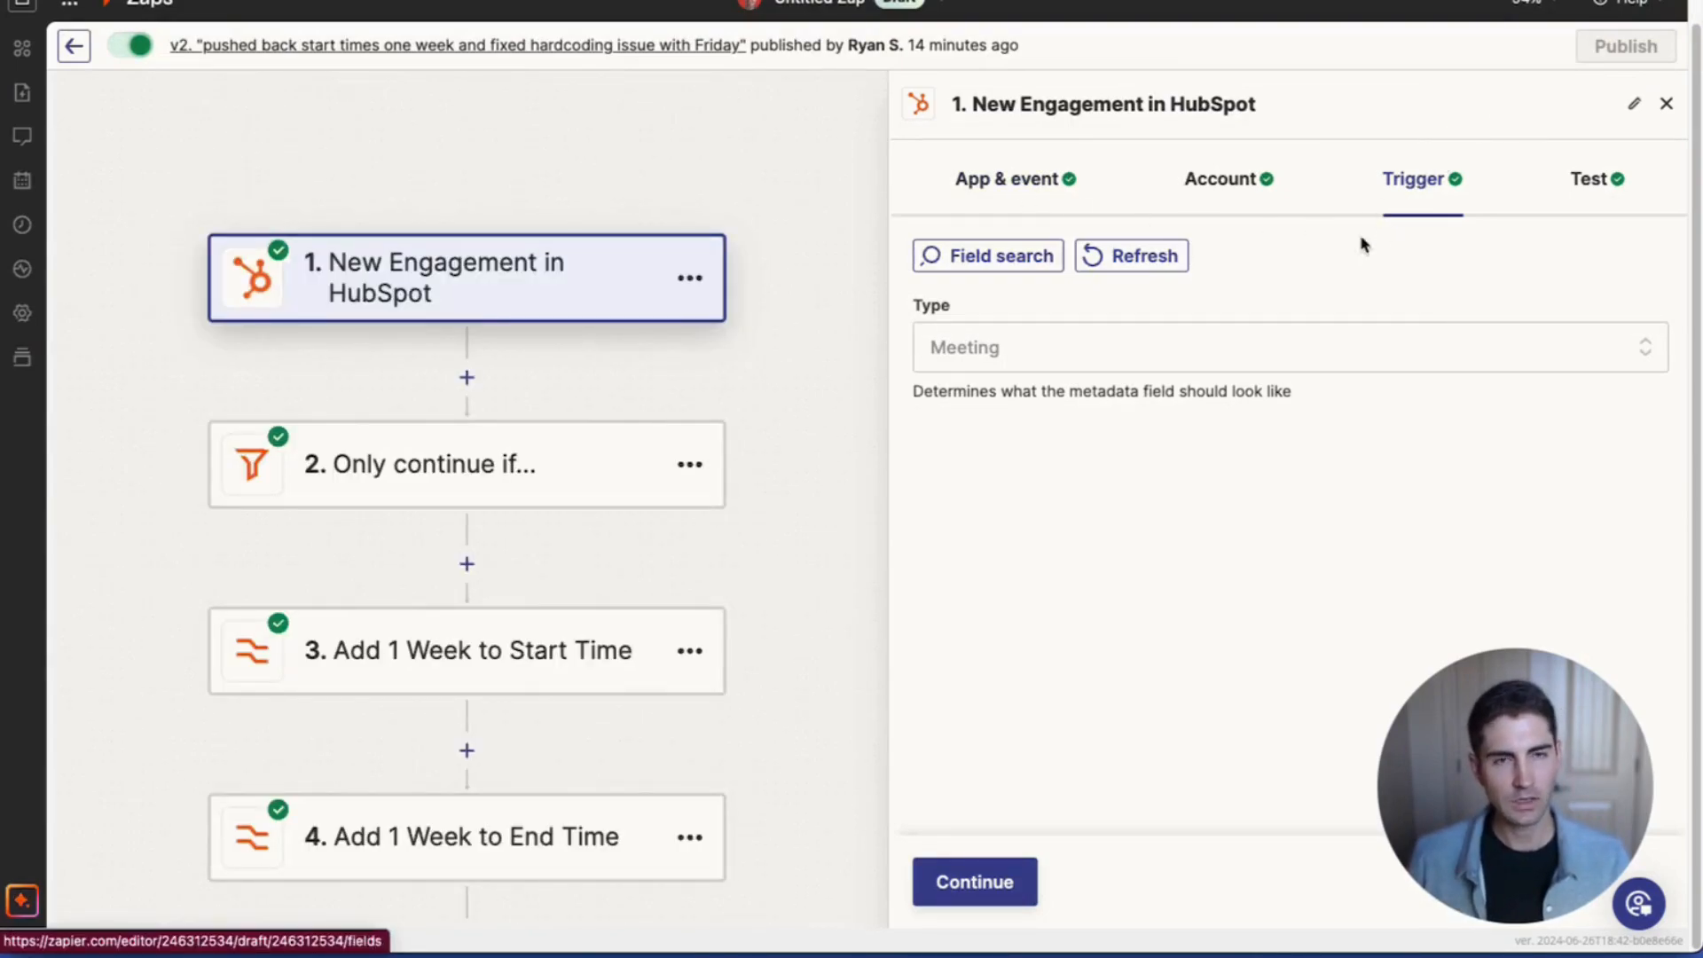
click(1021, 197)
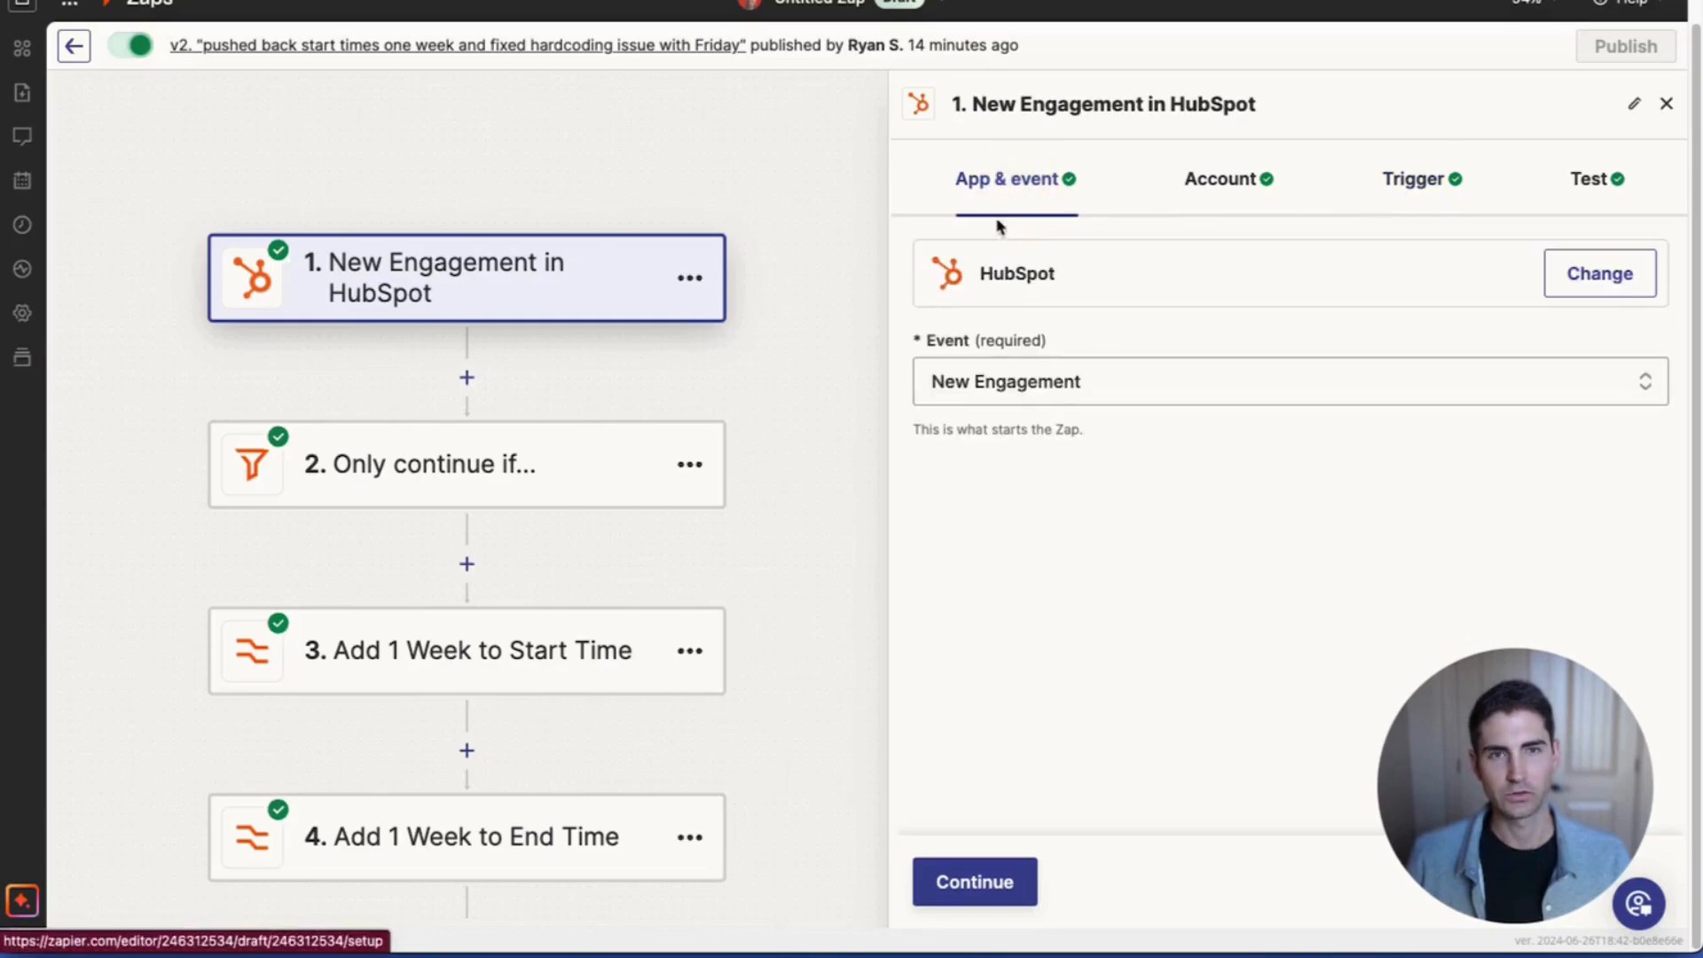
click(1416, 178)
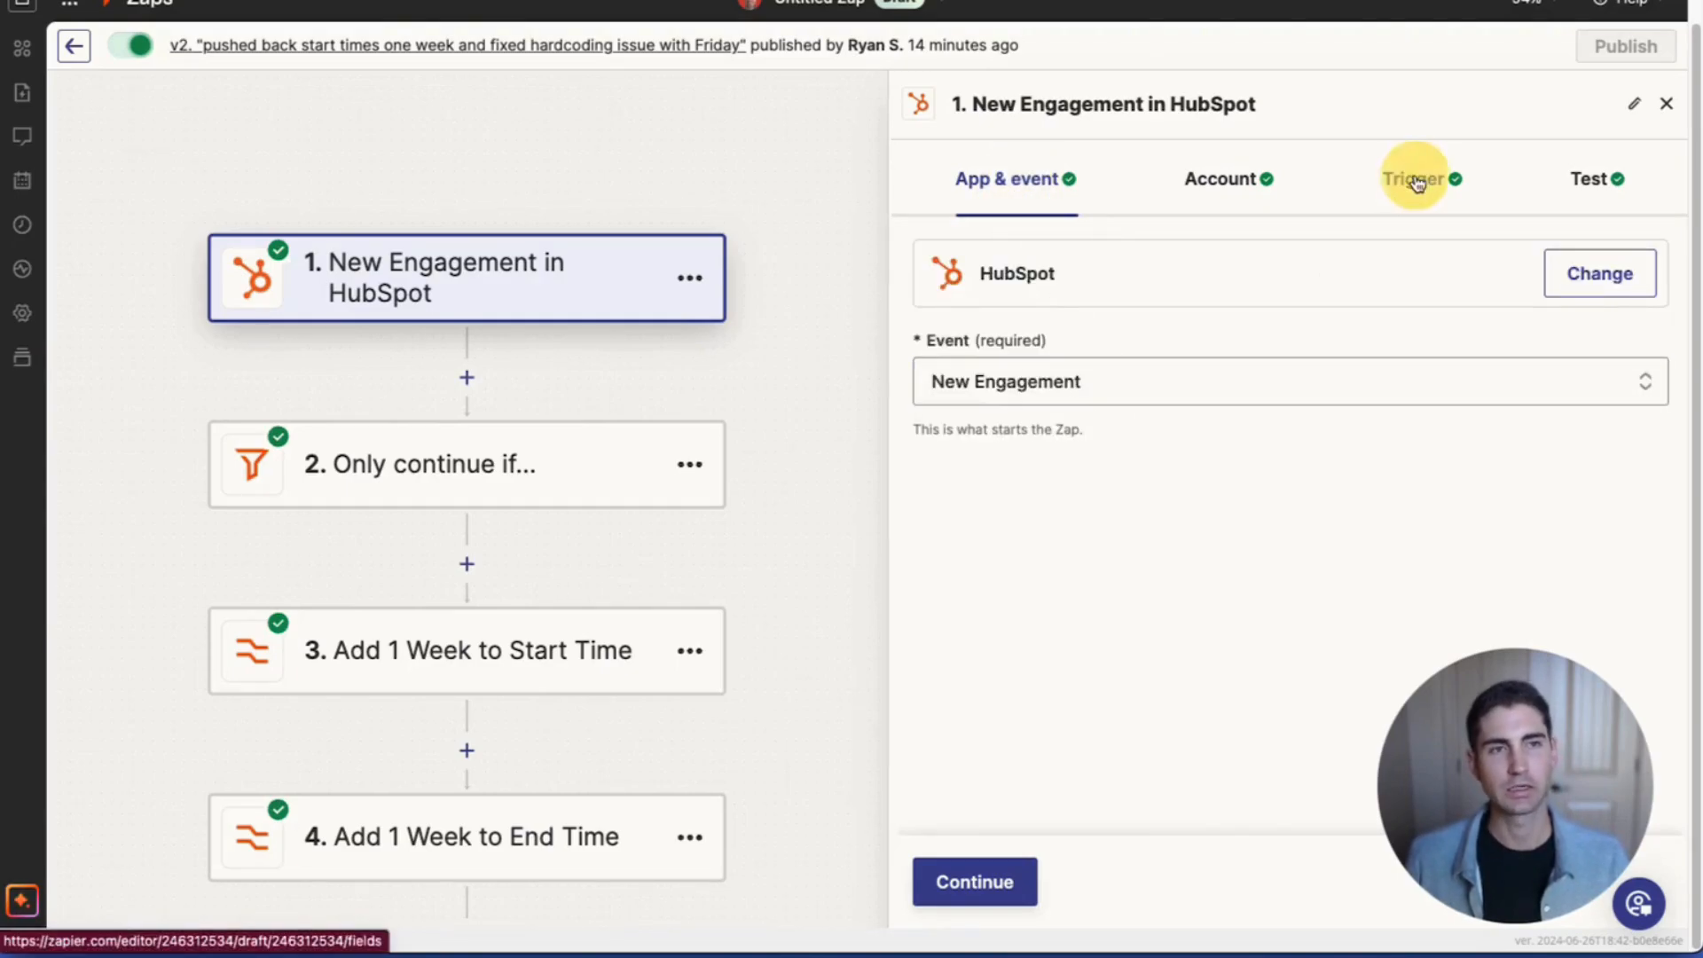
click(945, 360)
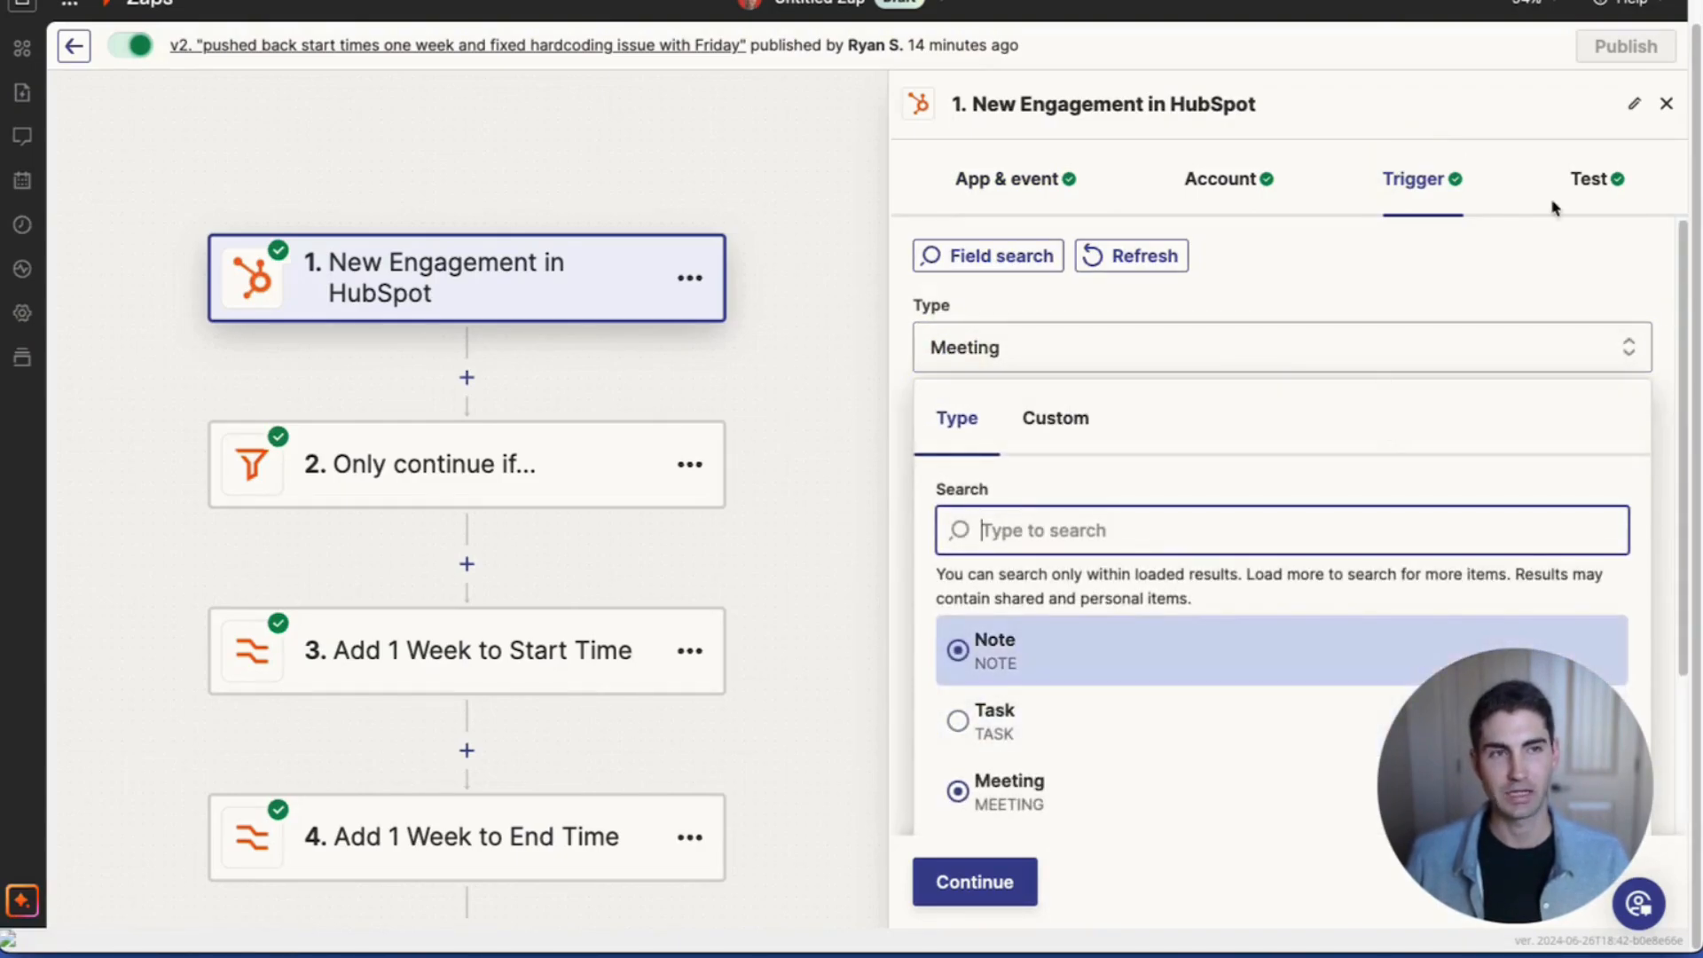
click(1486, 129)
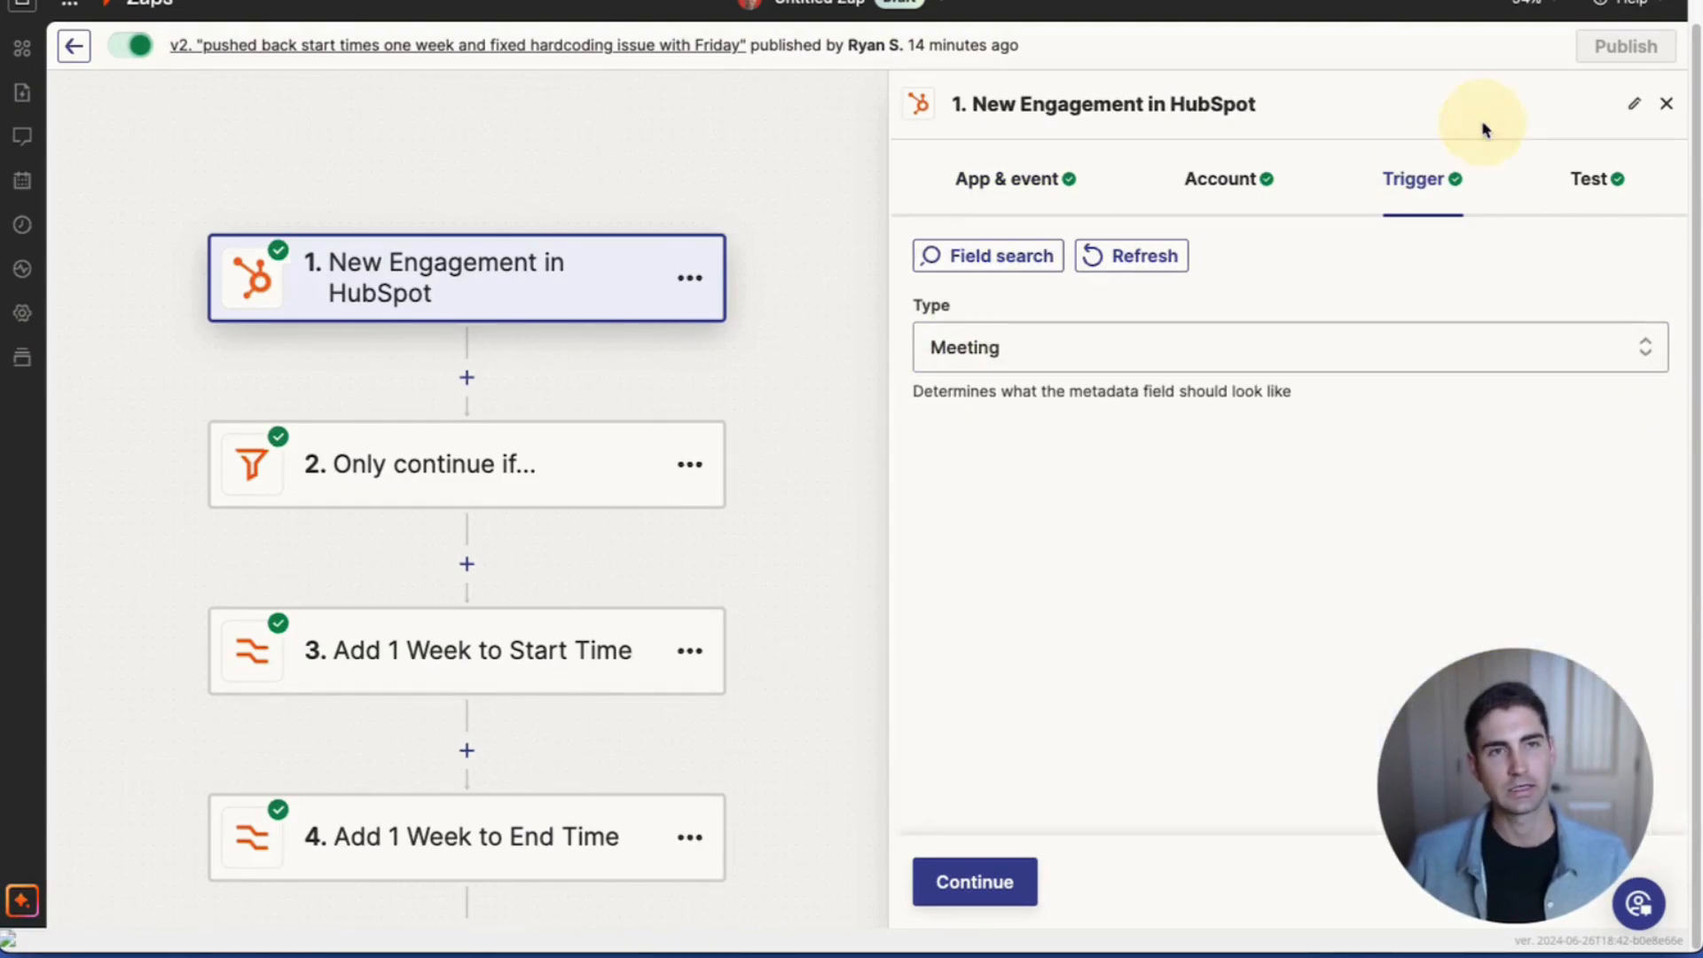
click(554, 453)
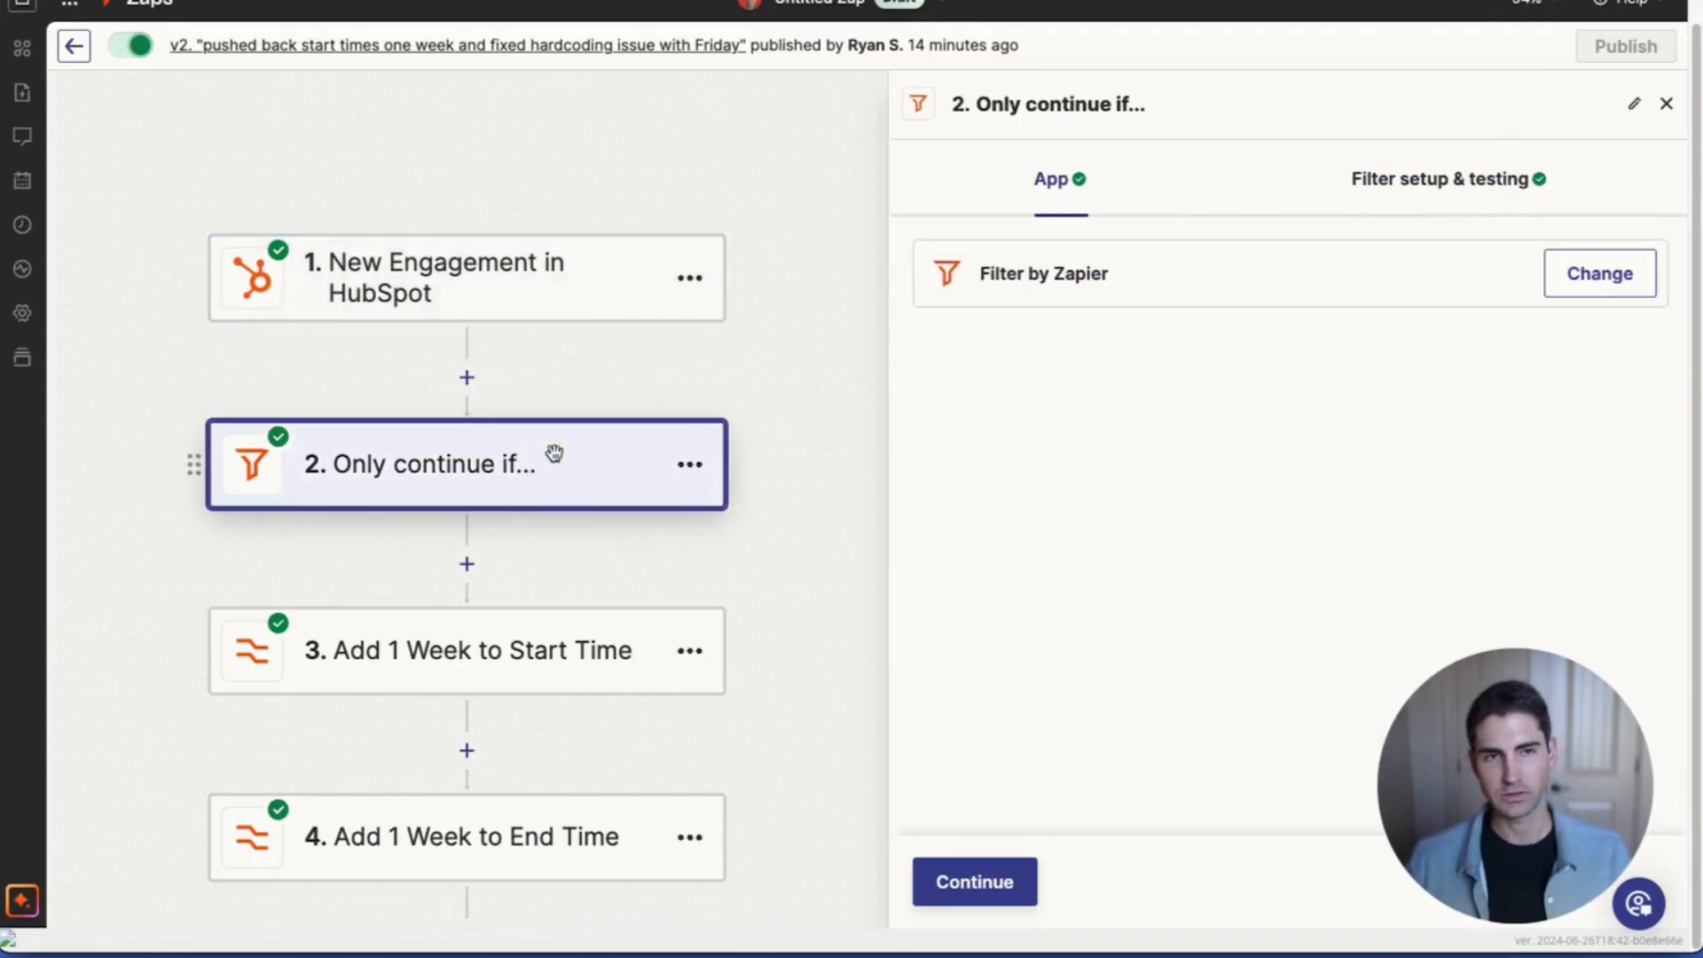
Step: Check the filter continues only if Metadata Title contains 'initial cleaning', then pan to later steps
click(1479, 173)
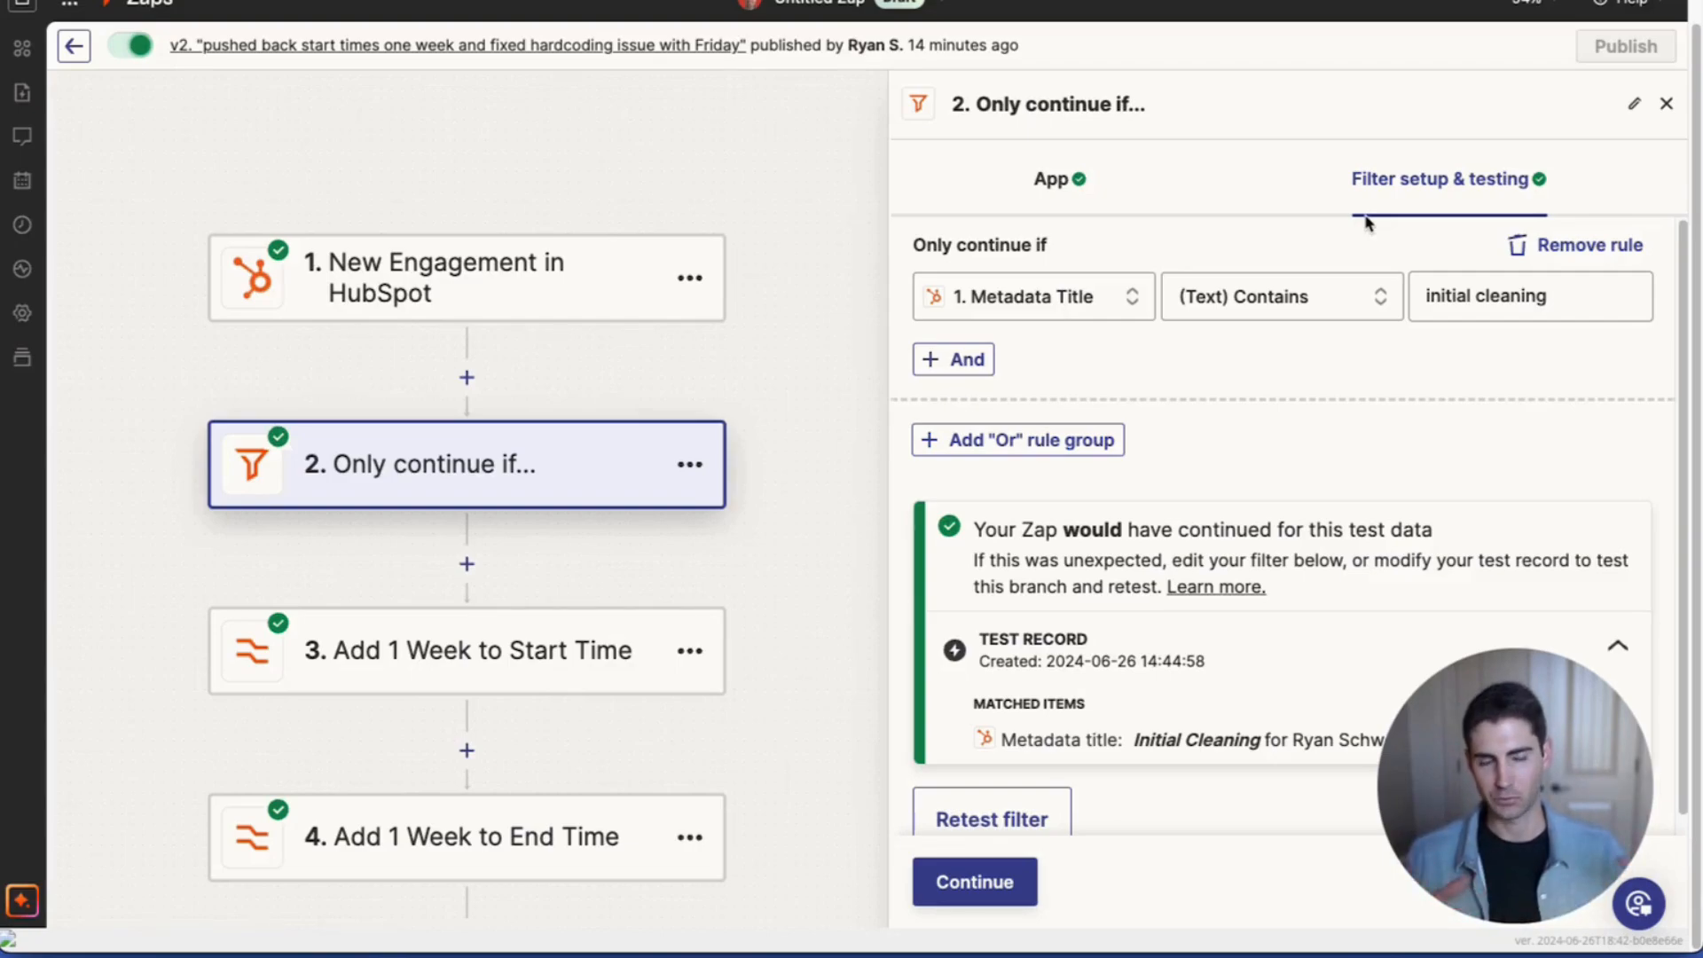
scroll(1295, 281, down, 1)
drag(1527, 811, 146, 820)
click(122, 922)
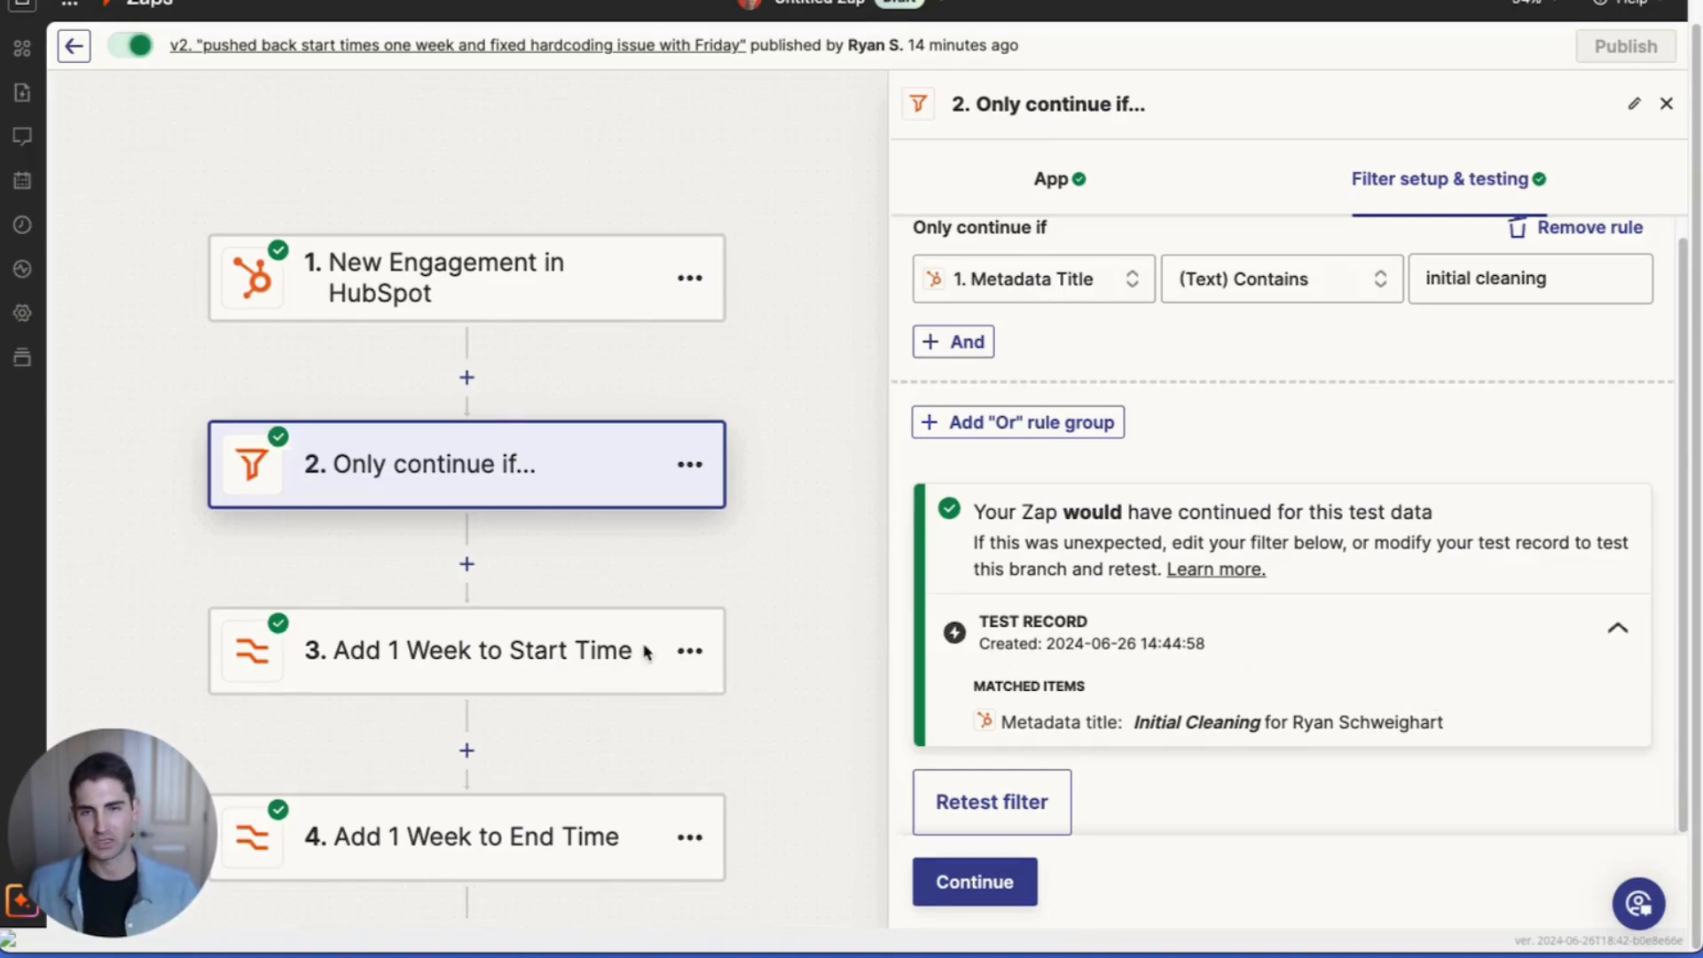
drag(764, 464, 837, 258)
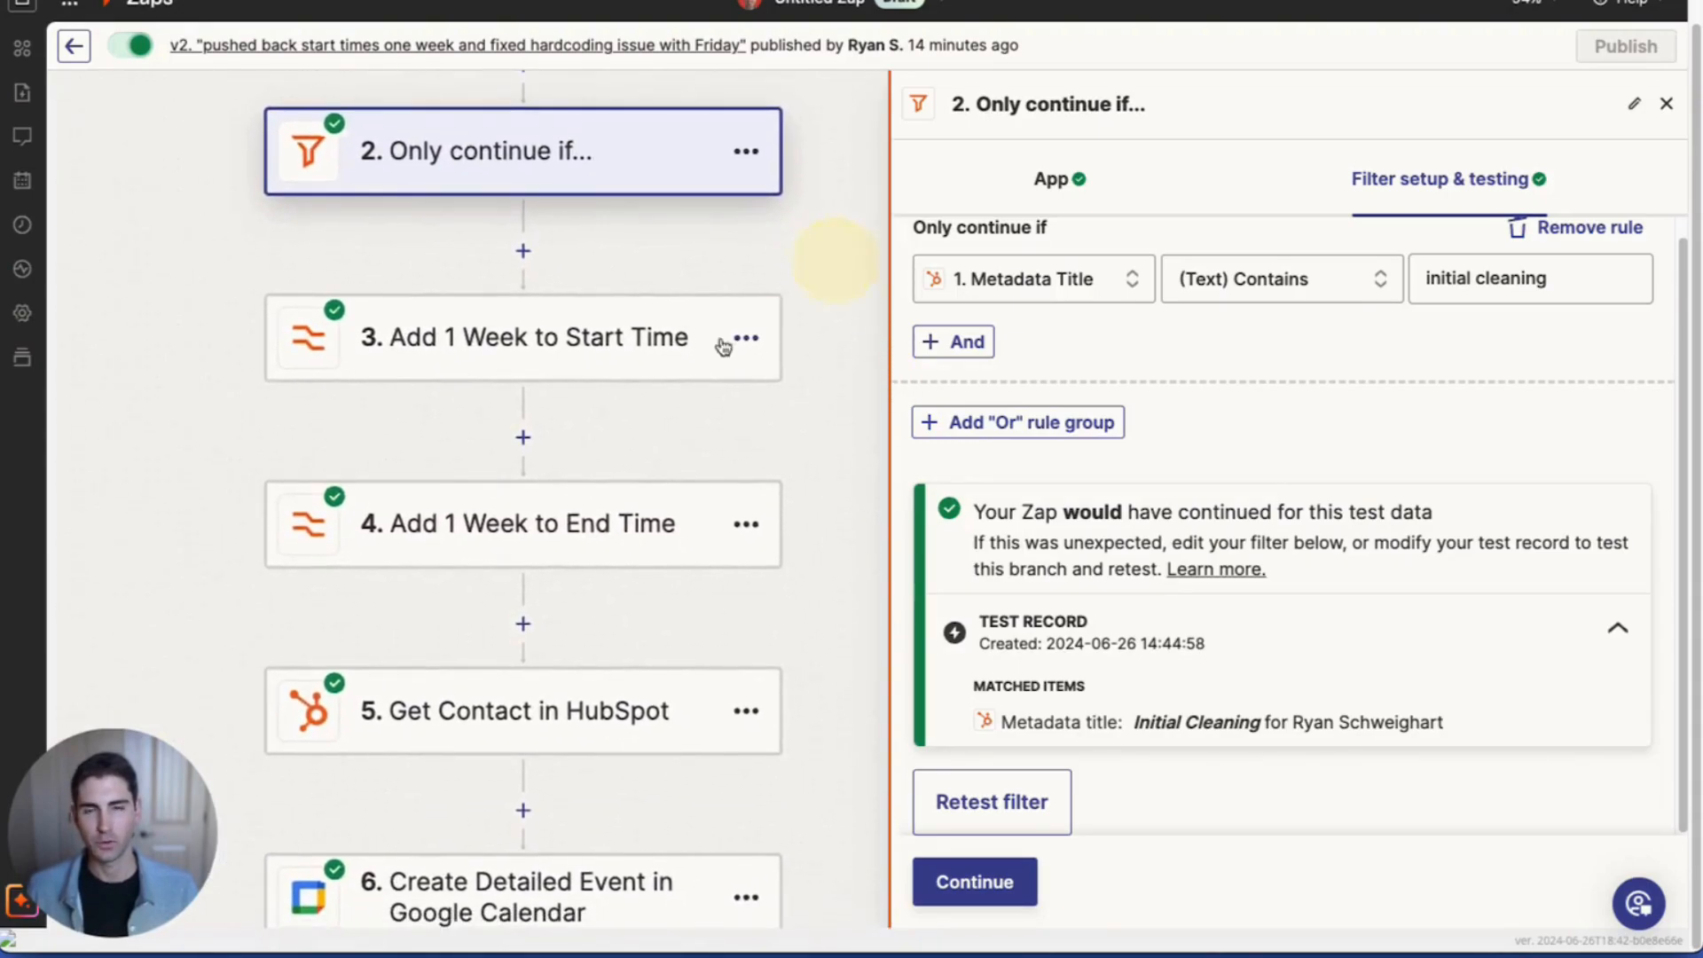
Step: Open step 3, Add 1 Week to Start Time, and review its app, event and transform settings
click(618, 335)
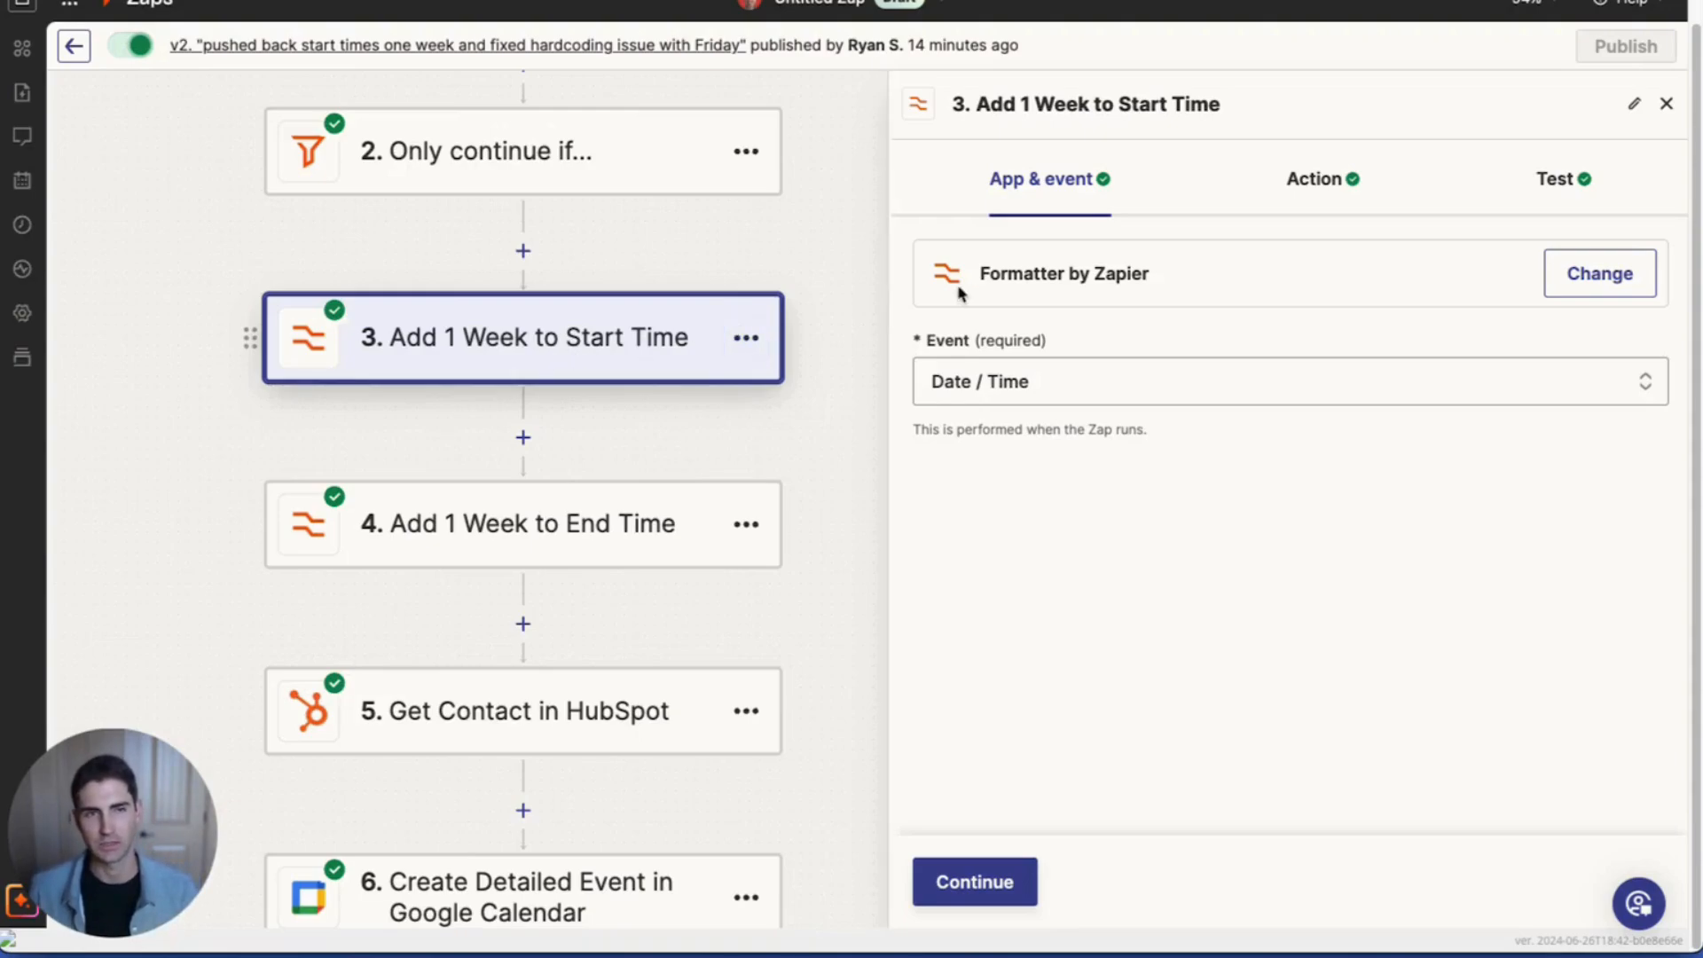
click(1324, 181)
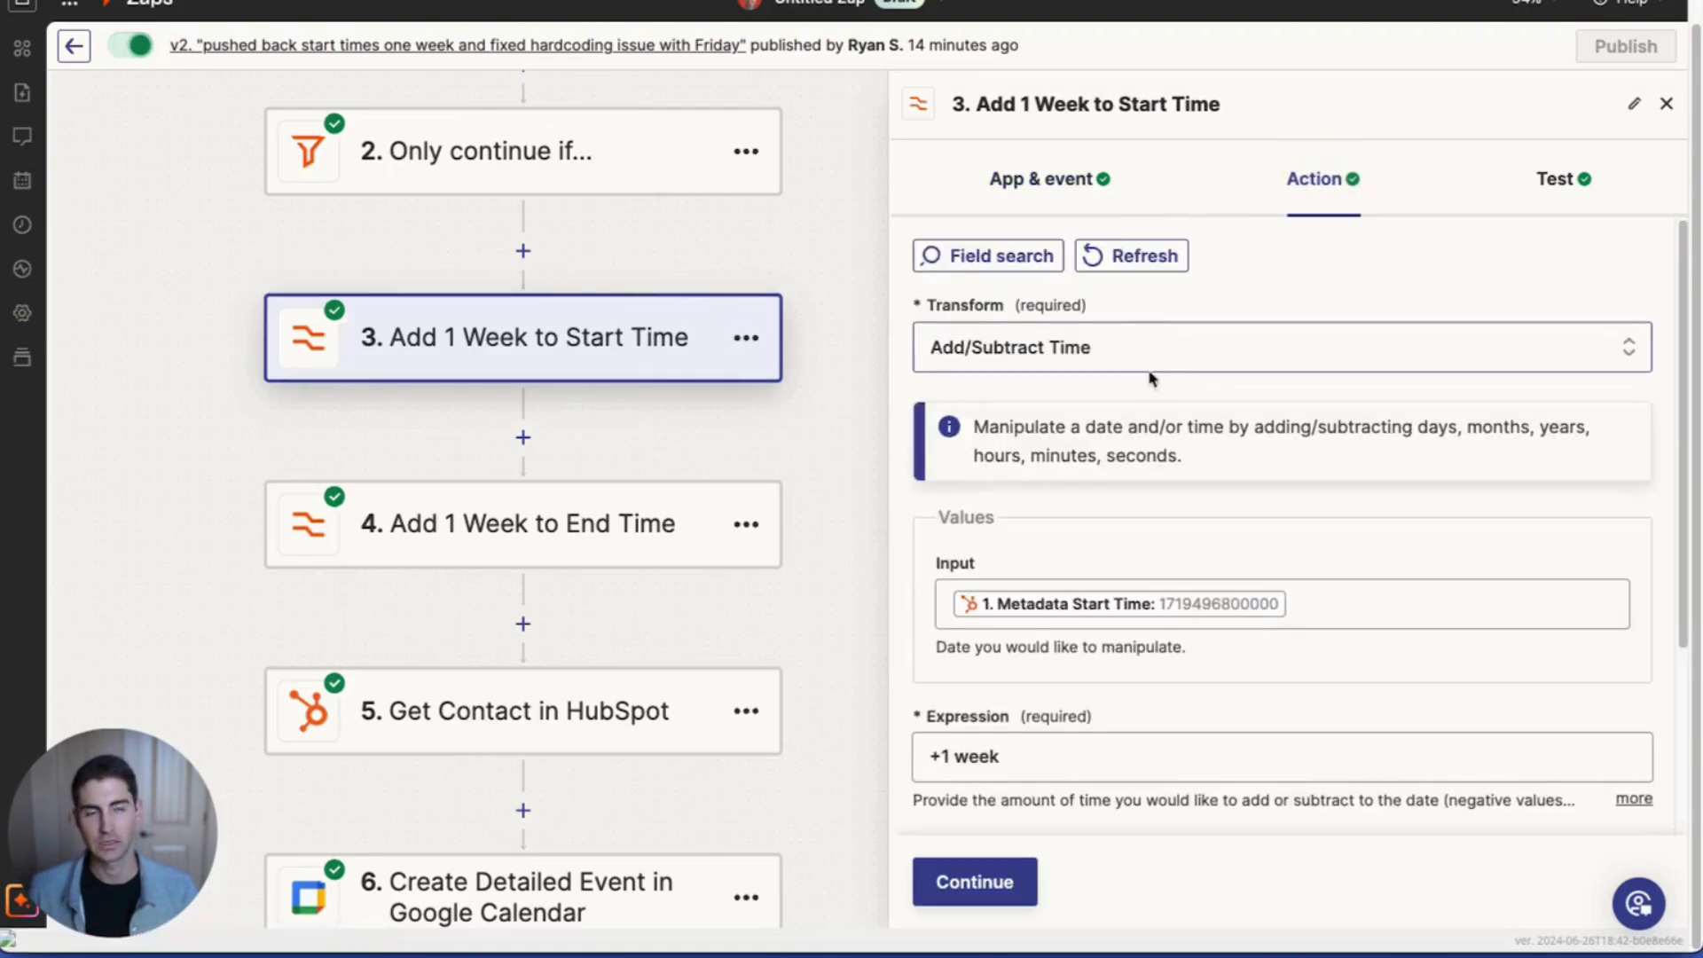
scroll(1141, 369, down, 1)
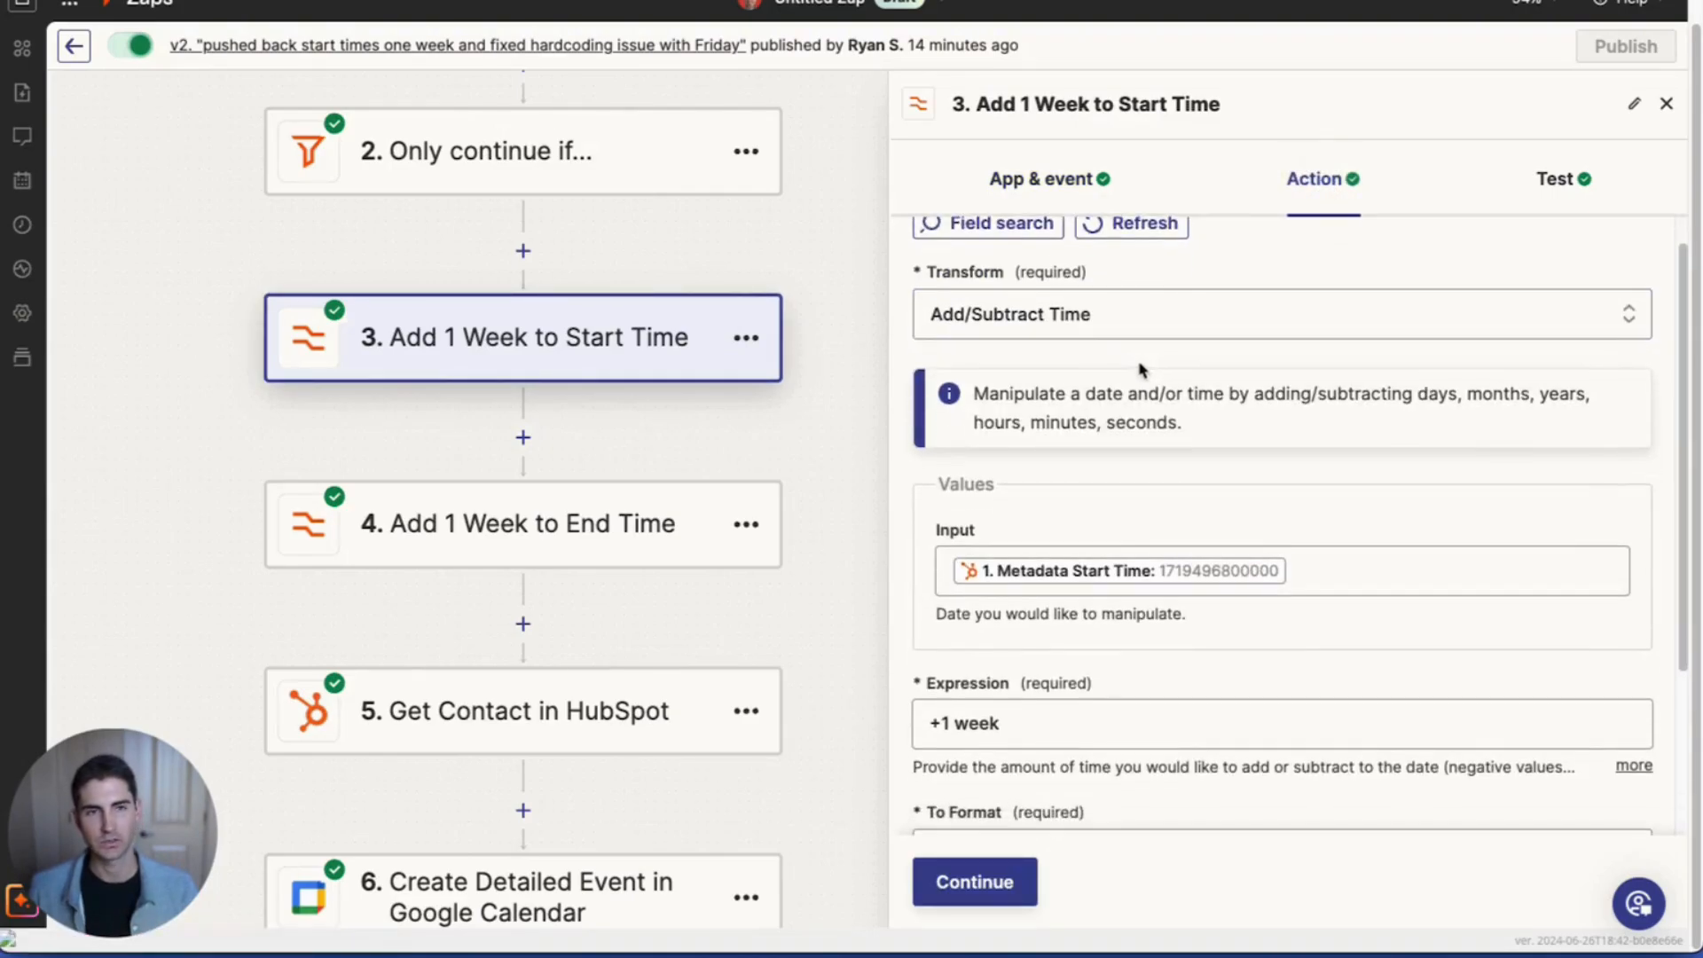
click(1040, 182)
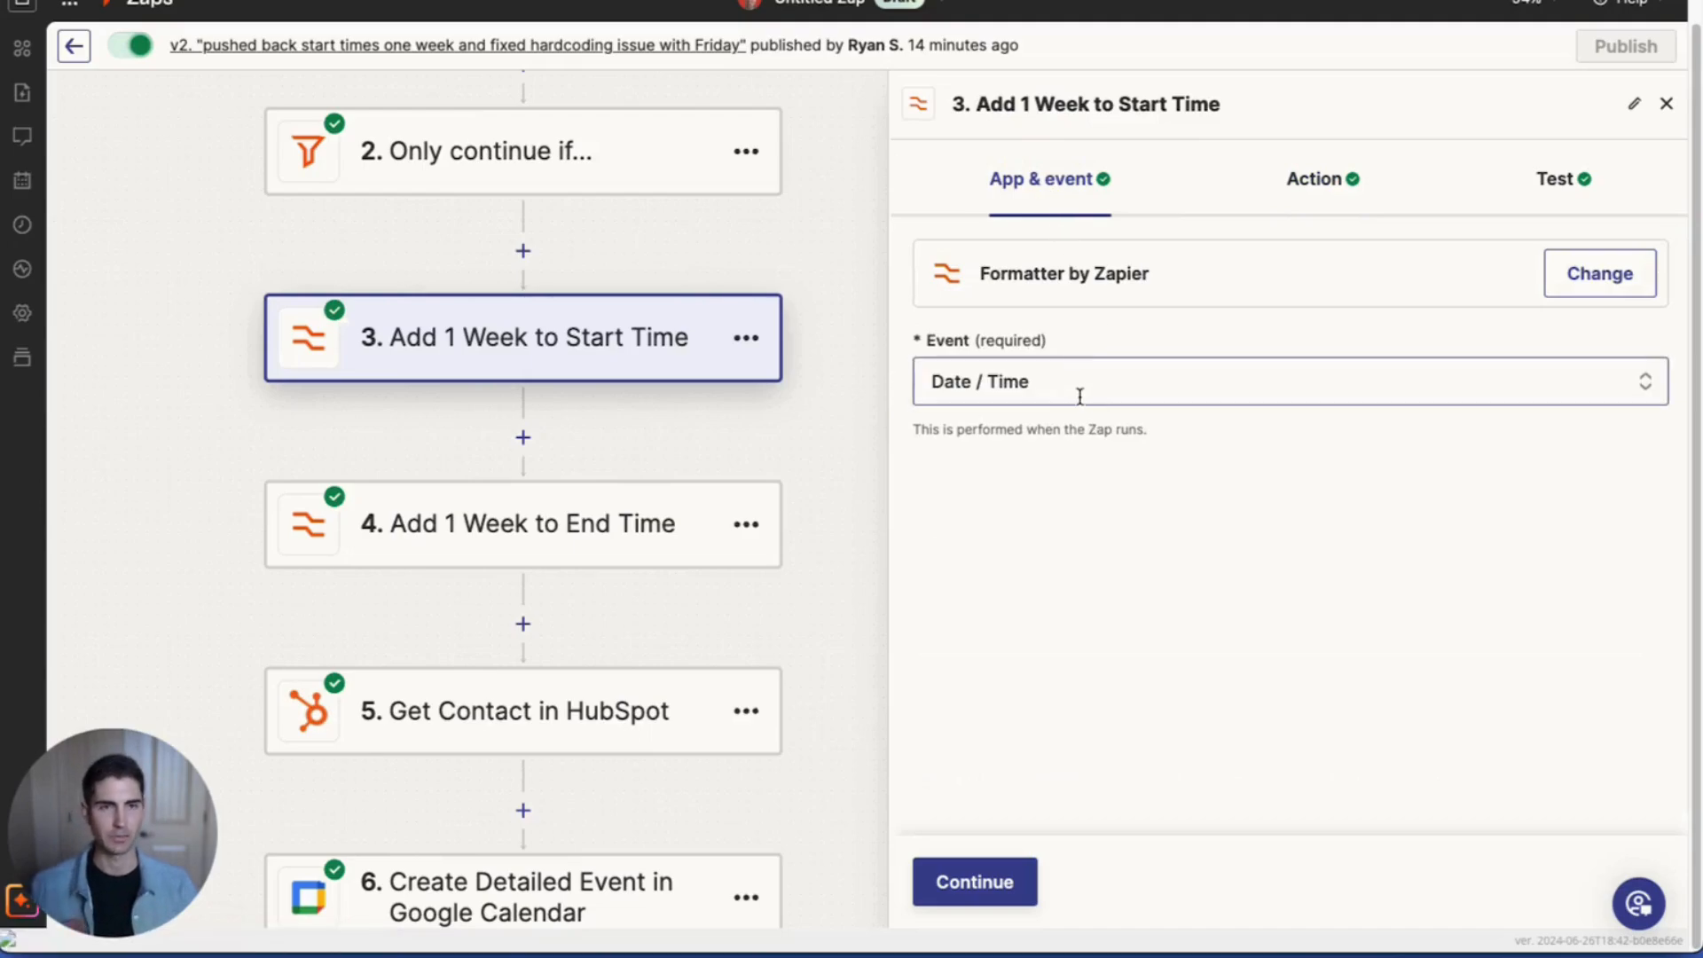
click(1290, 182)
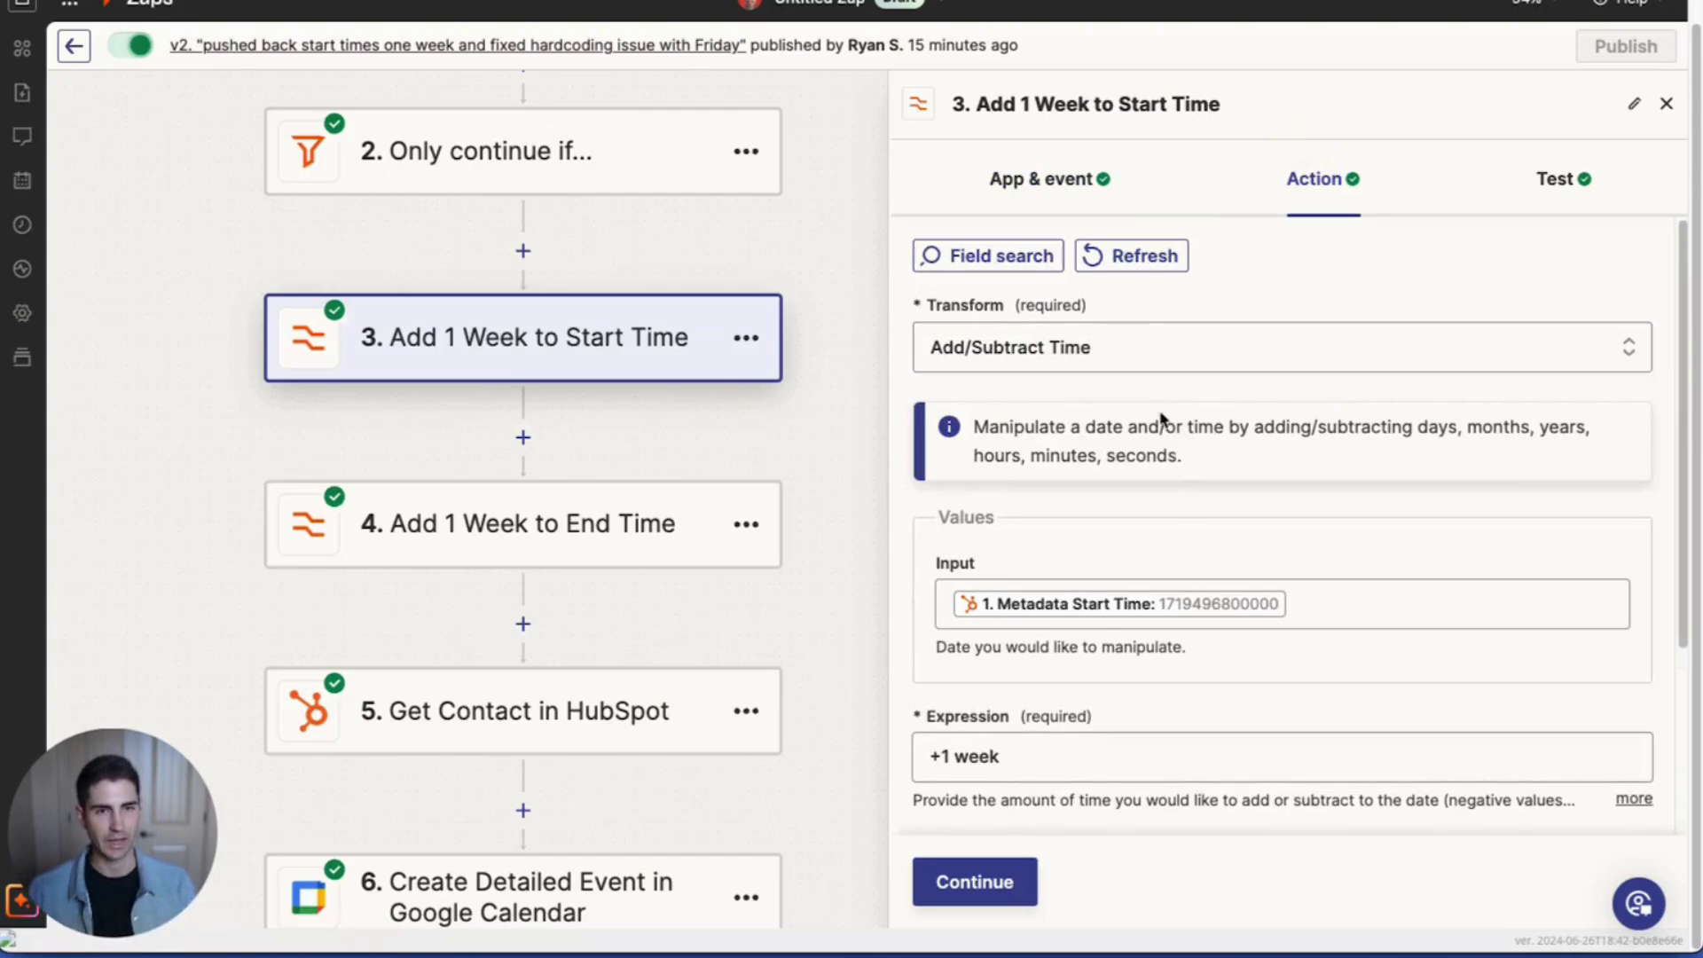
scroll(1182, 522, down, 1)
scroll(1182, 532, down, 1)
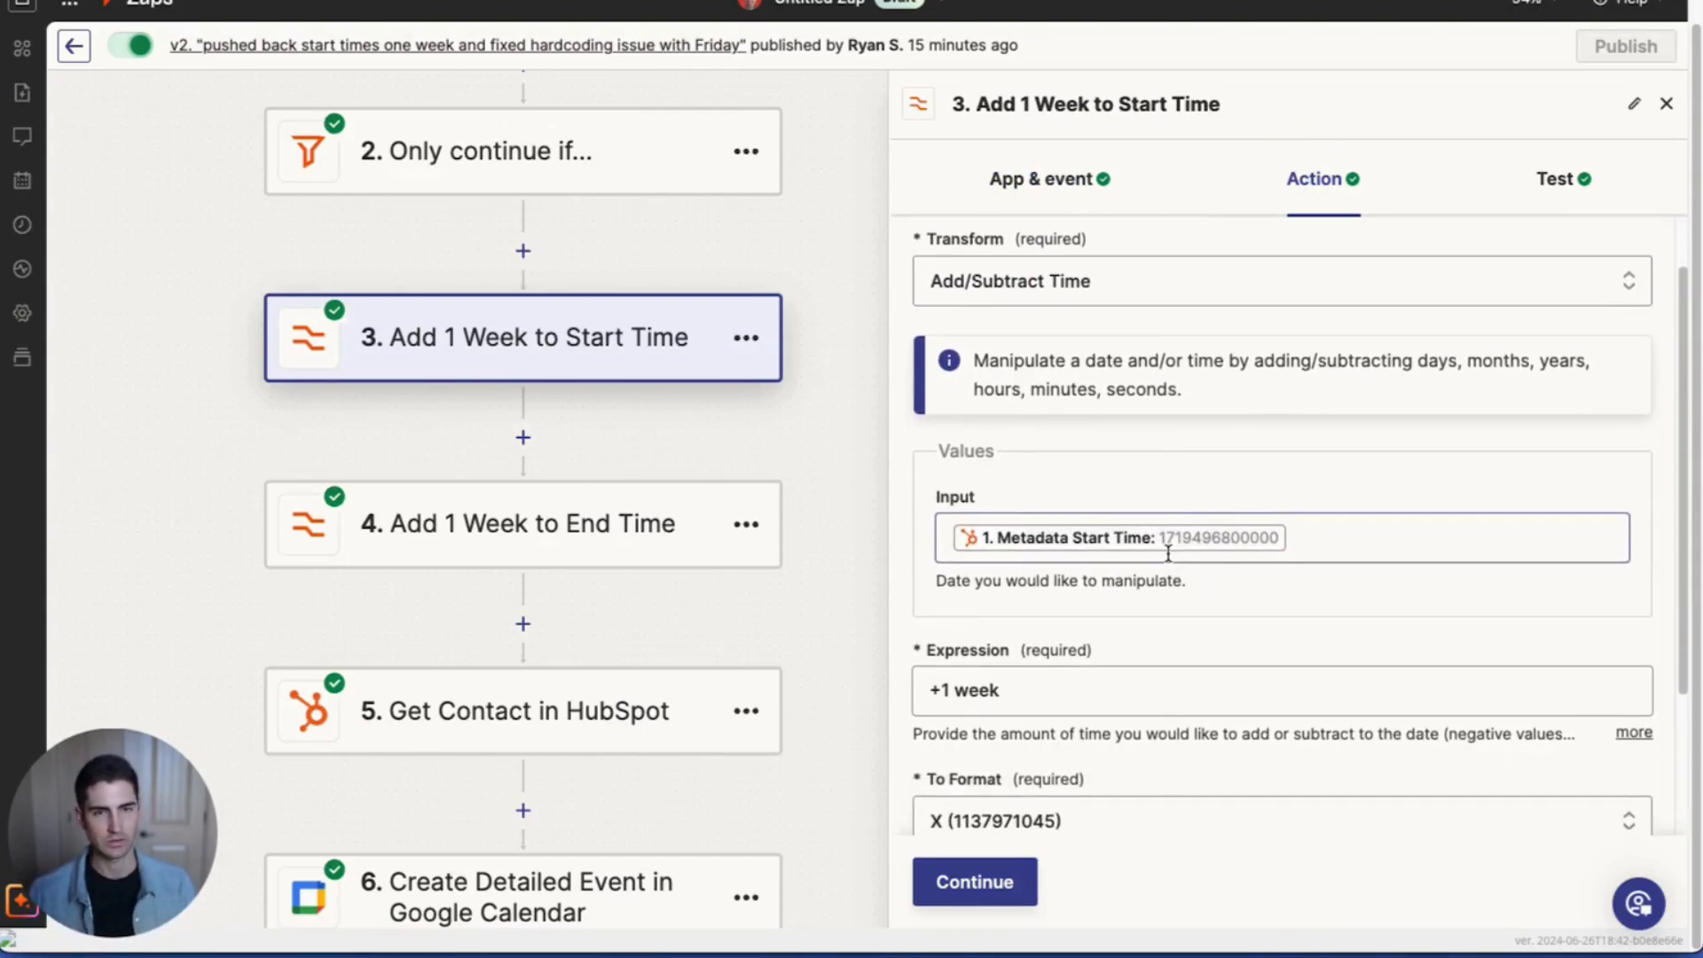
scroll(1175, 565, down, 3)
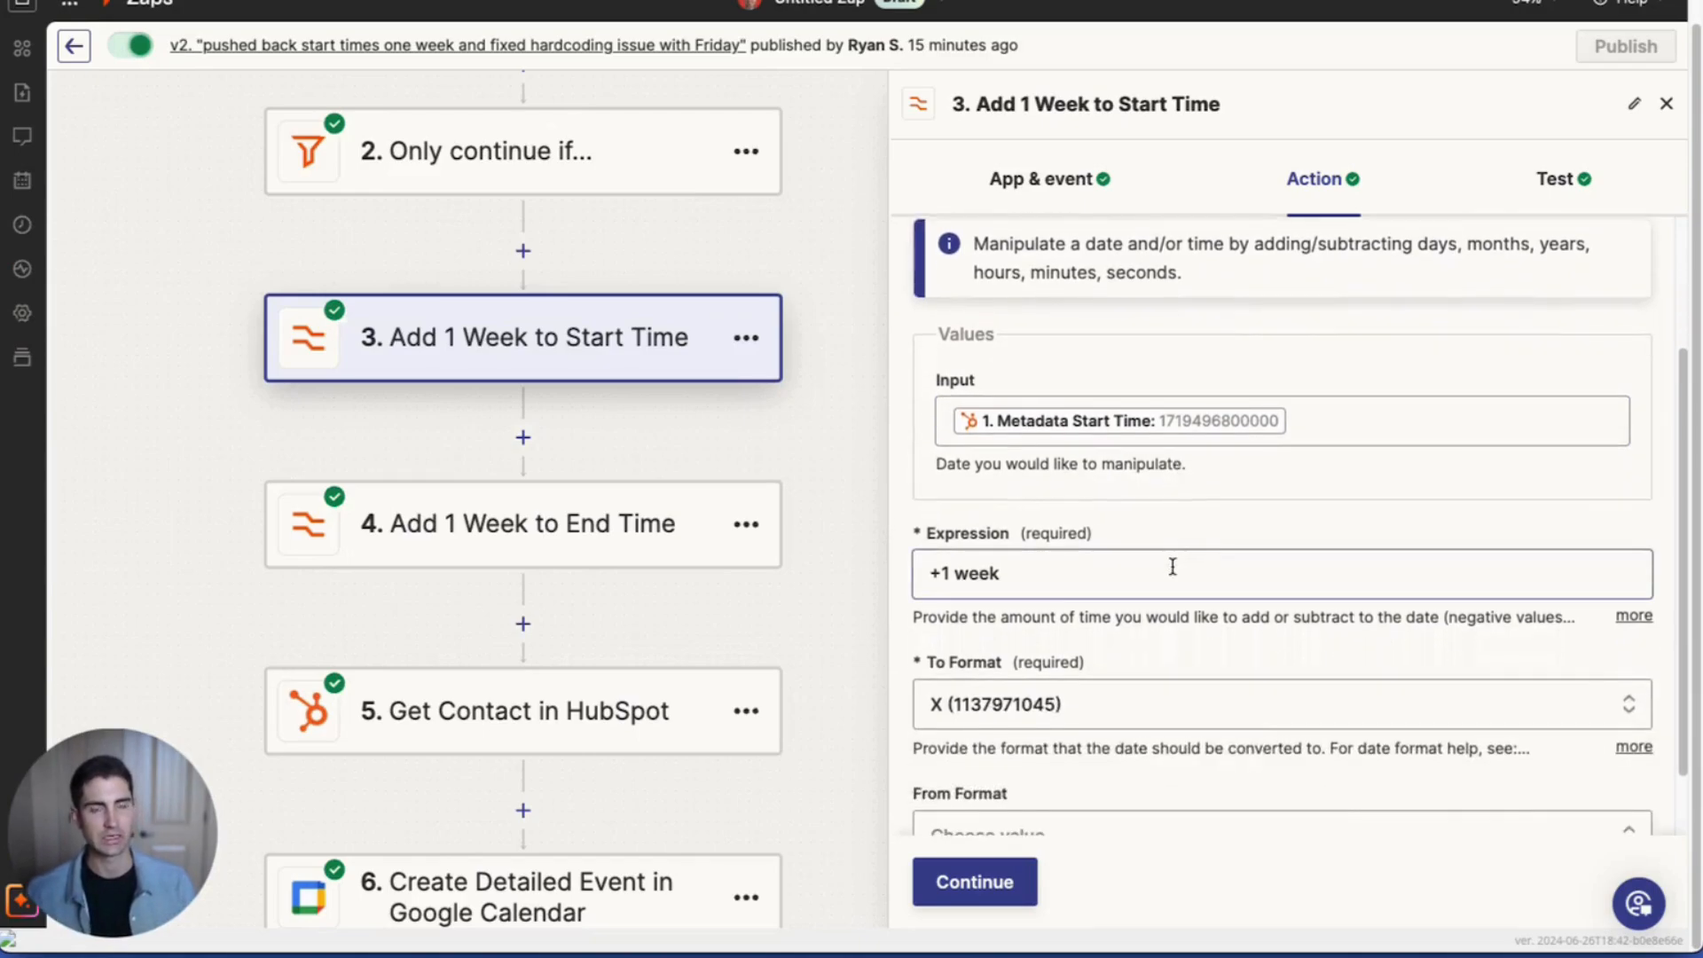
scroll(1172, 566, down, 2)
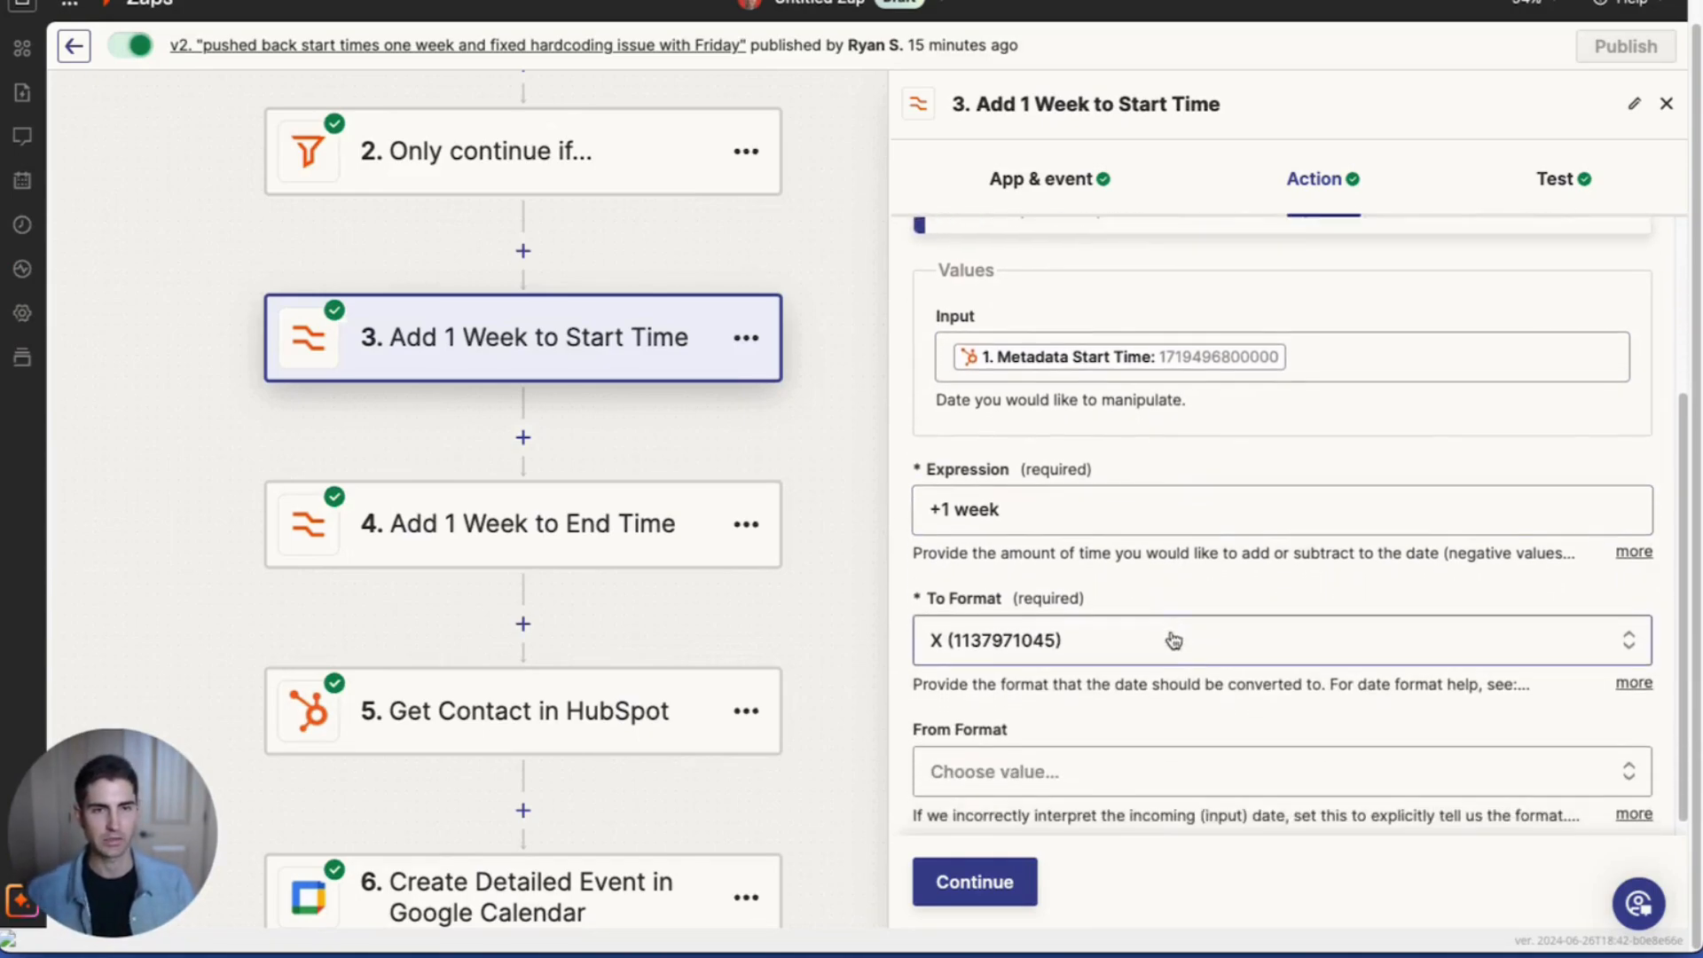
Step: Inspect the To Format options, leaving X format unchanged, then open step 4, Add 1 Week to End Time
click(1064, 643)
scroll(1093, 589, down, 2)
scroll(1097, 589, down, 6)
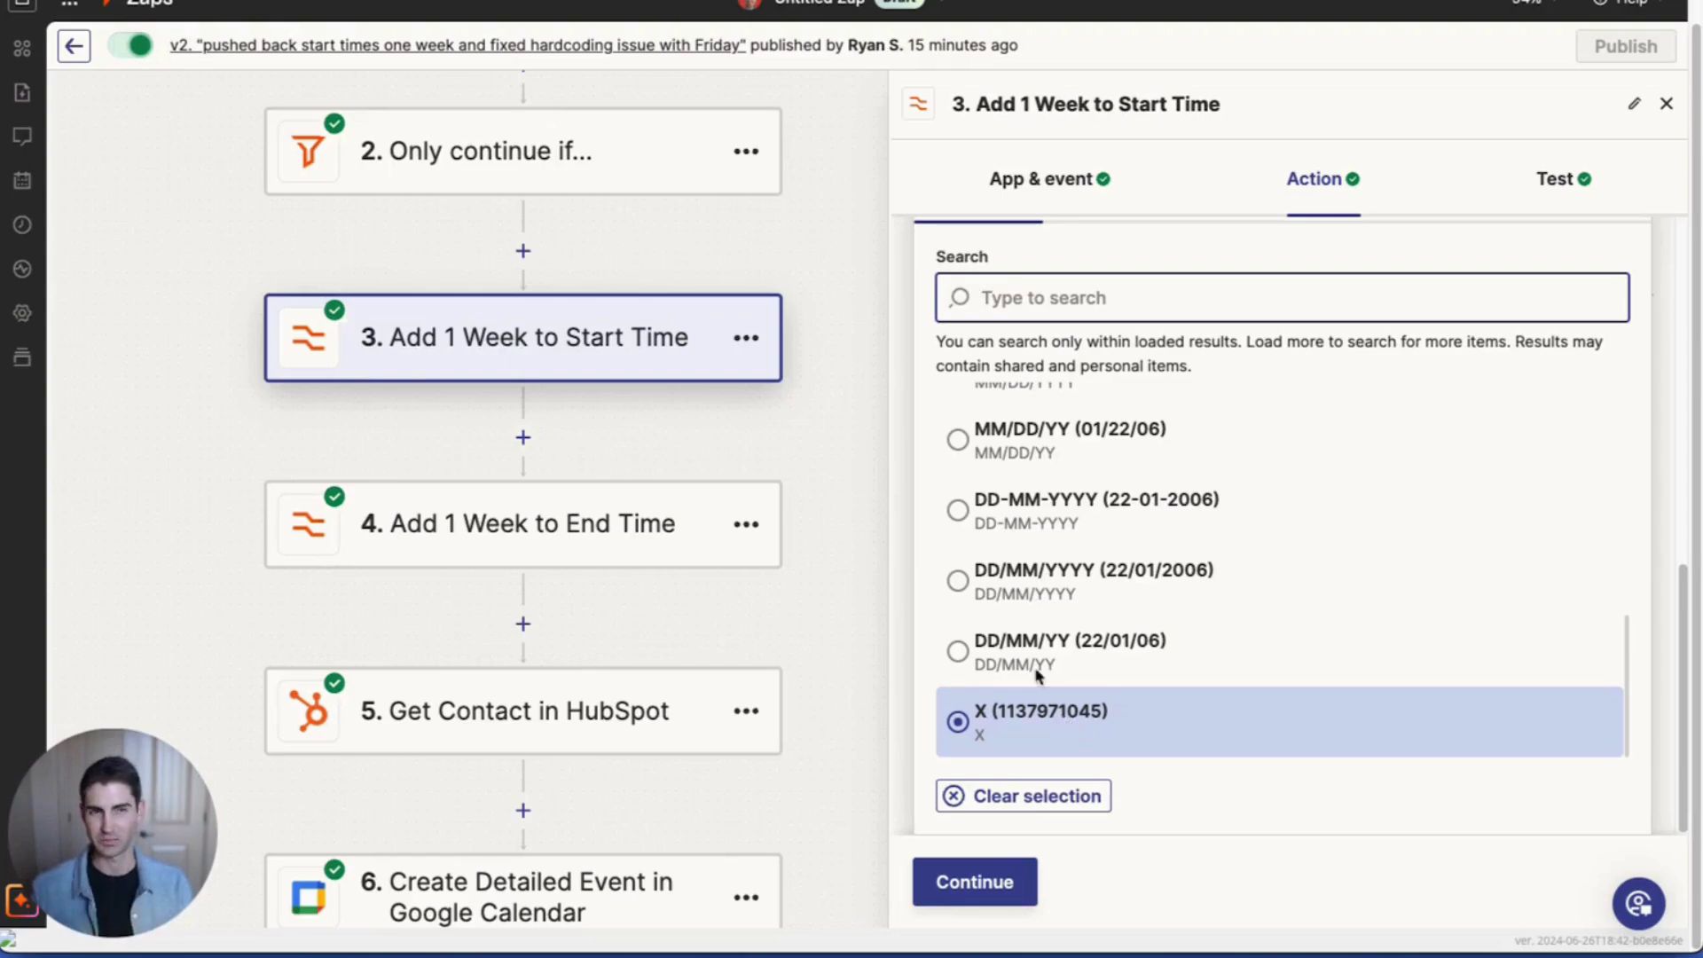
scroll(1662, 289, up, 6)
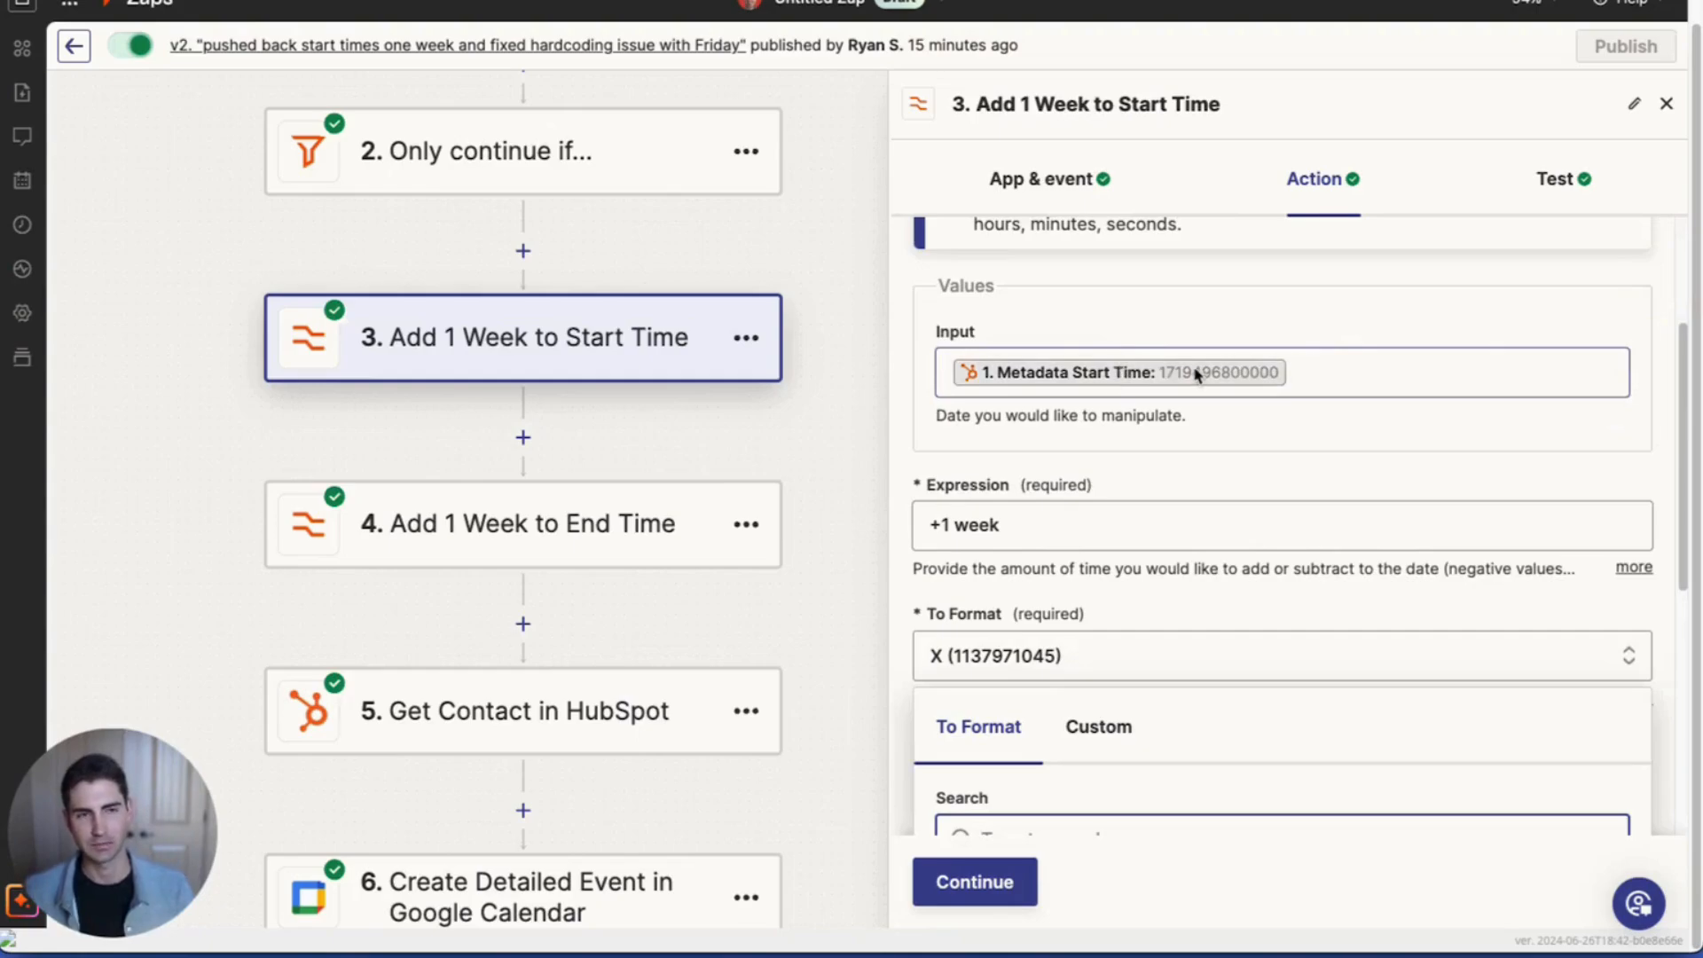
scroll(1242, 540, down, 2)
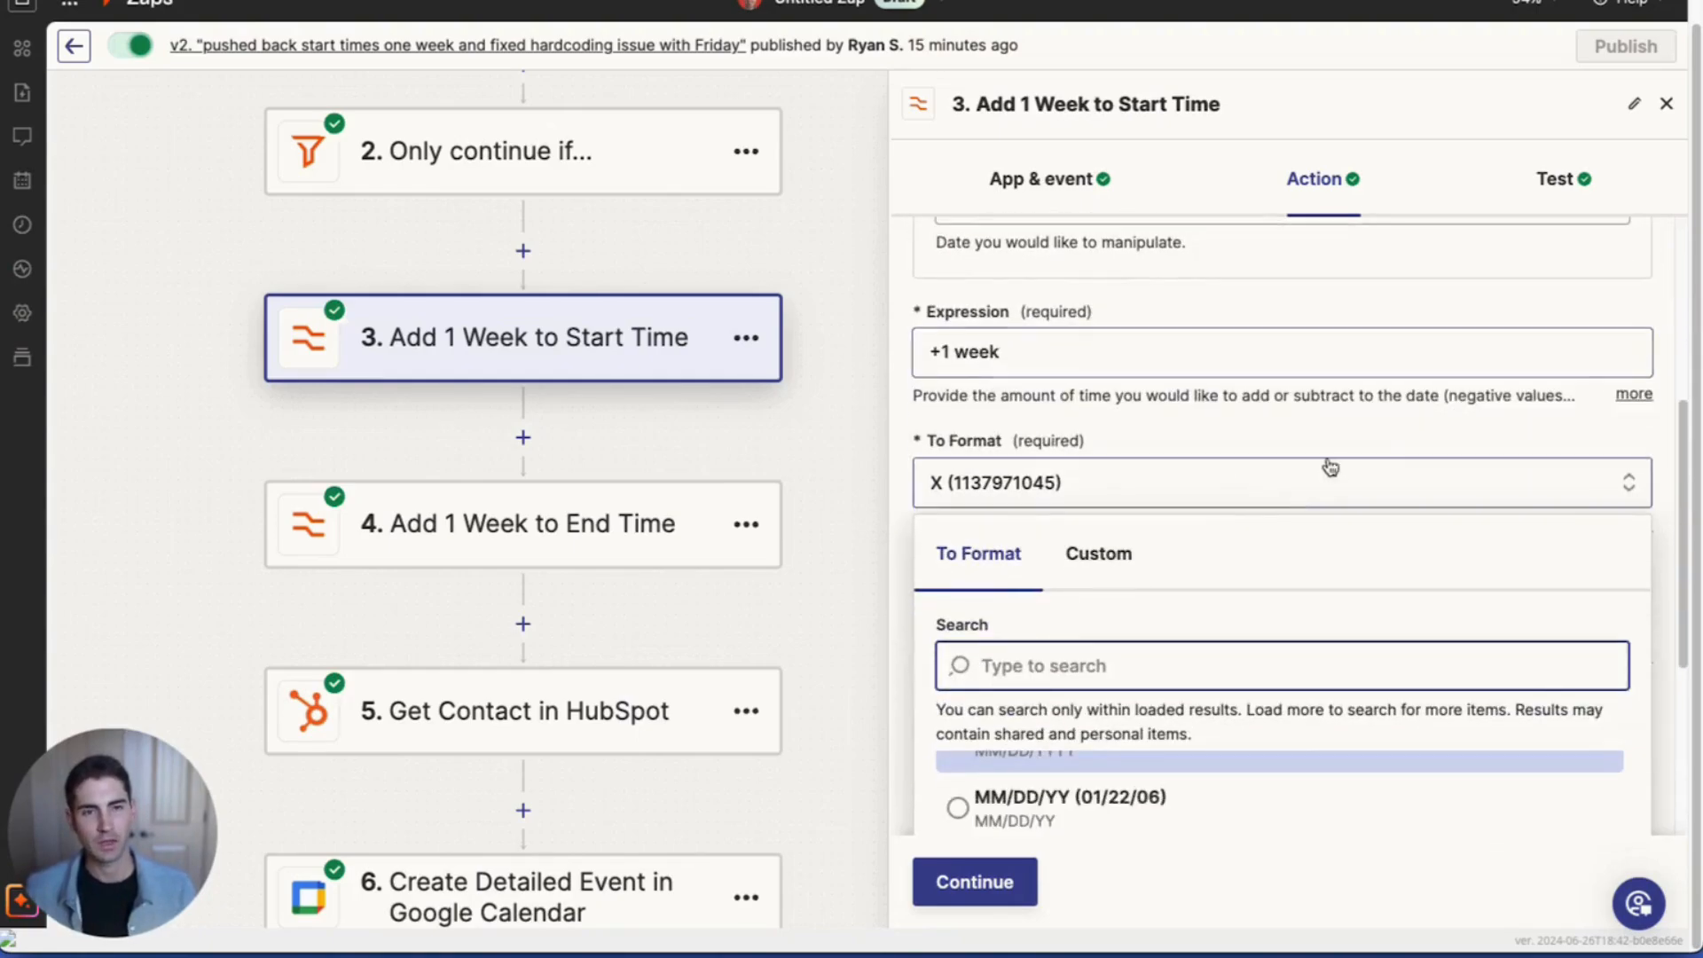
click(1413, 434)
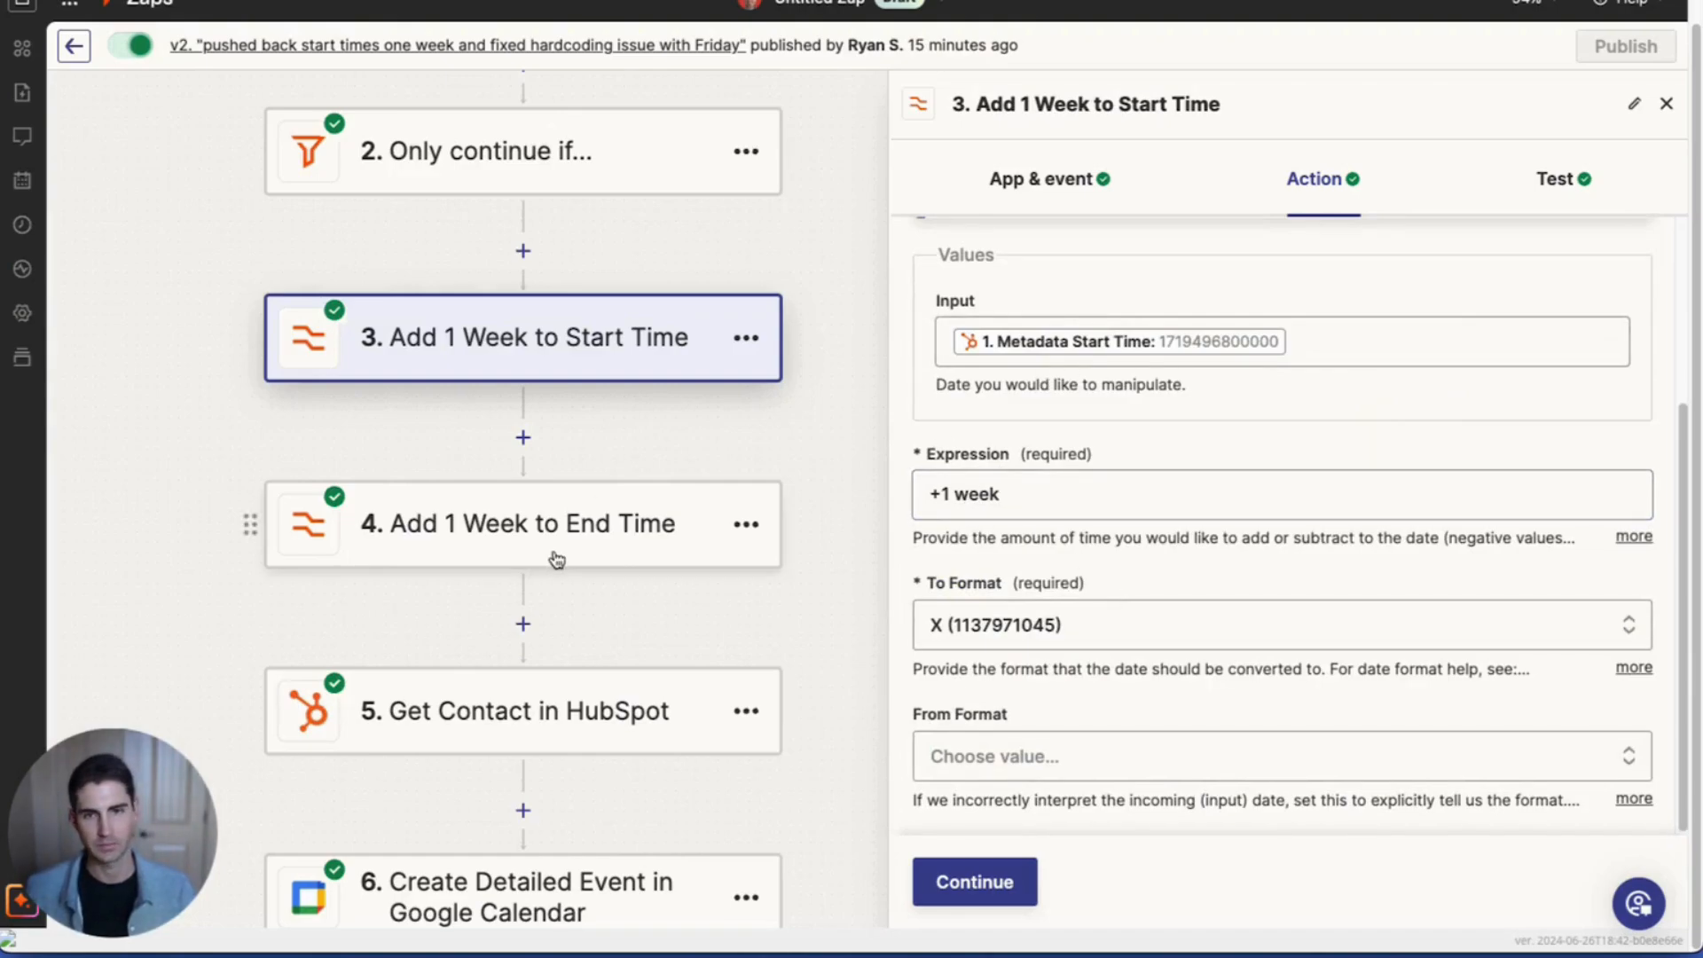
click(746, 338)
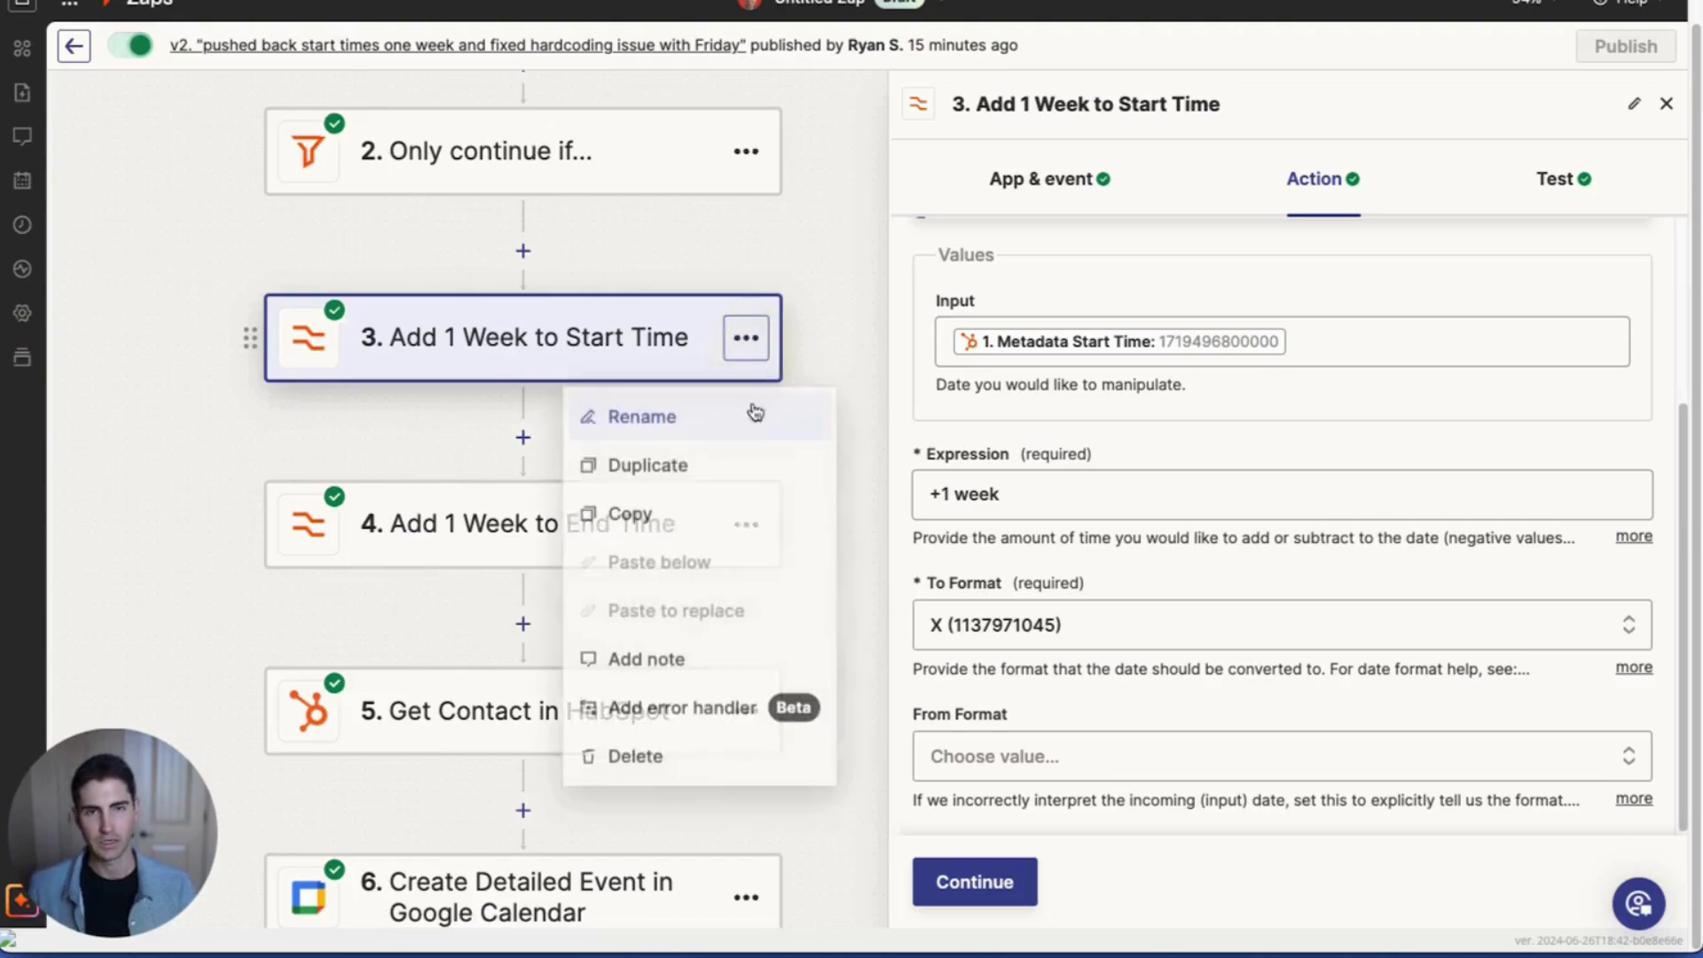
click(413, 461)
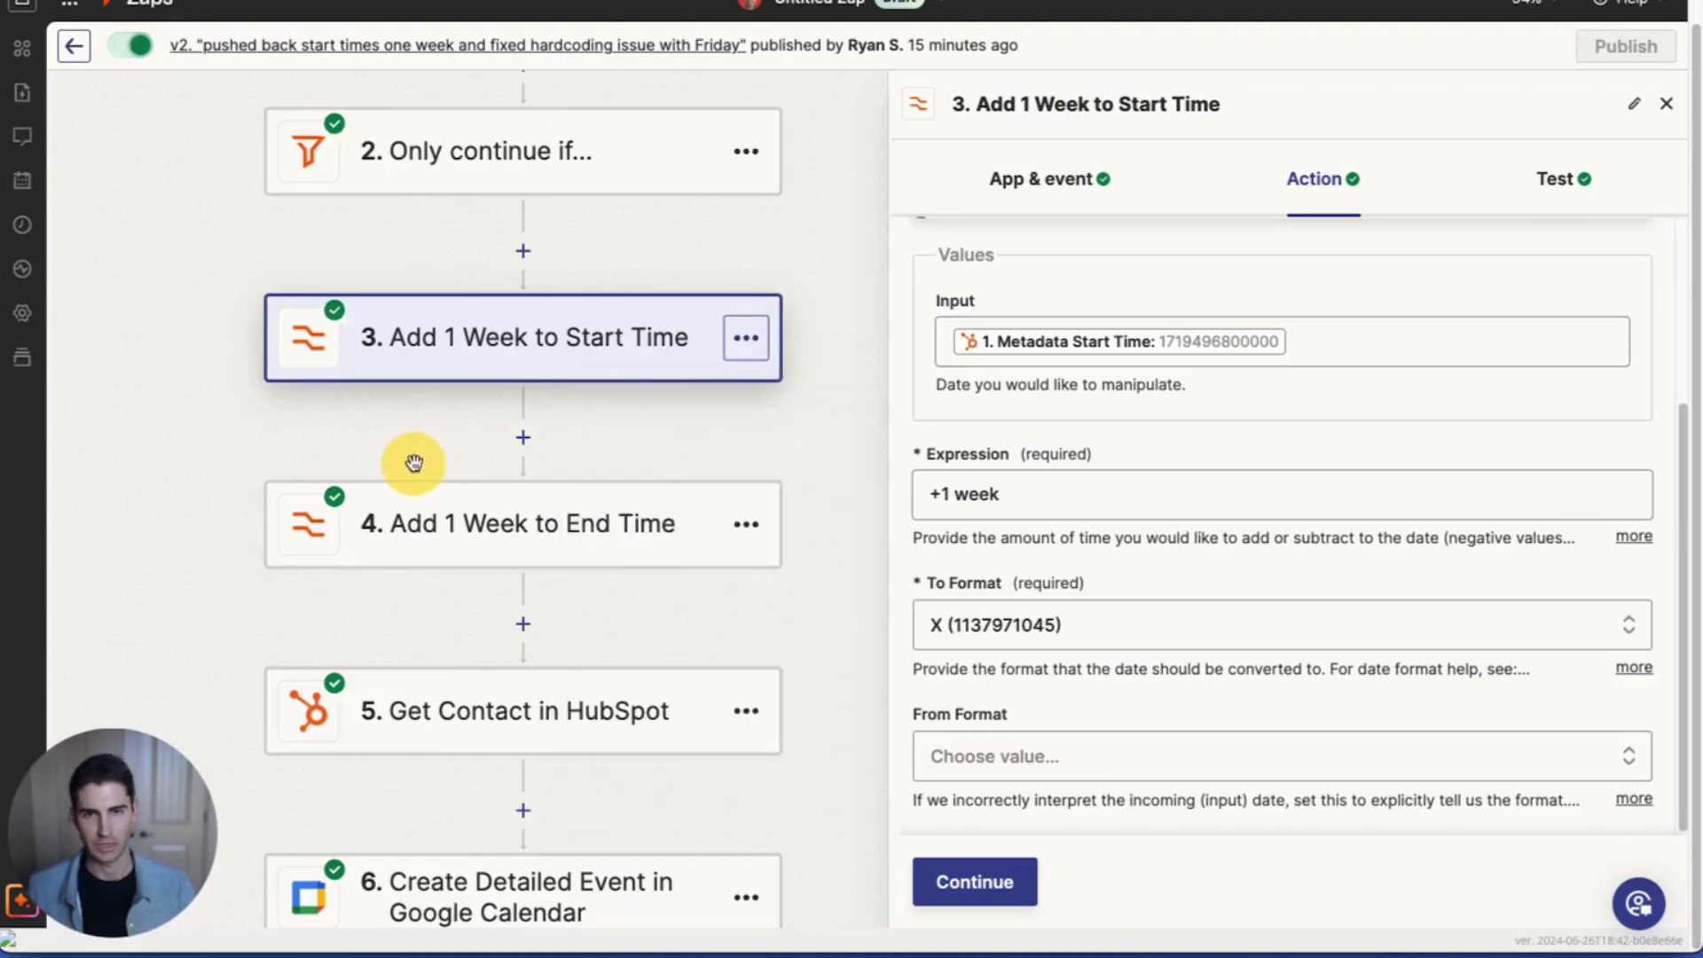
click(462, 553)
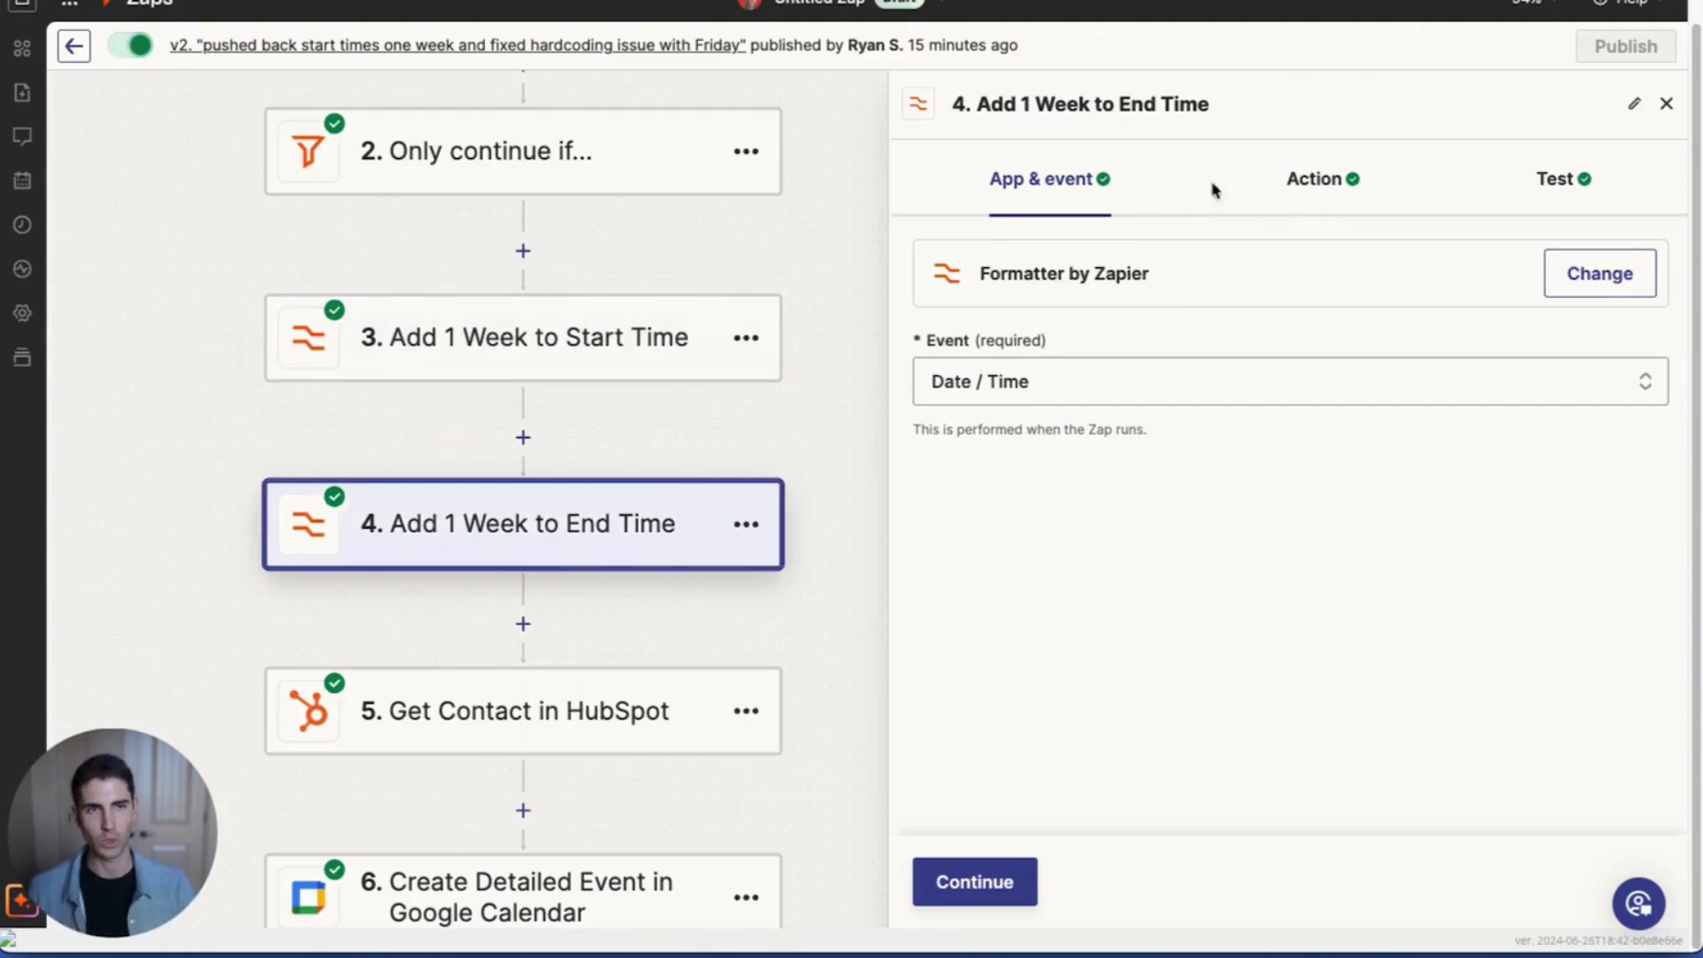
Step: Review the end-time transform and Get Contact in HubSpot lookup, then open step 6 Create Detailed Event
click(1315, 182)
scroll(1395, 529, down, 3)
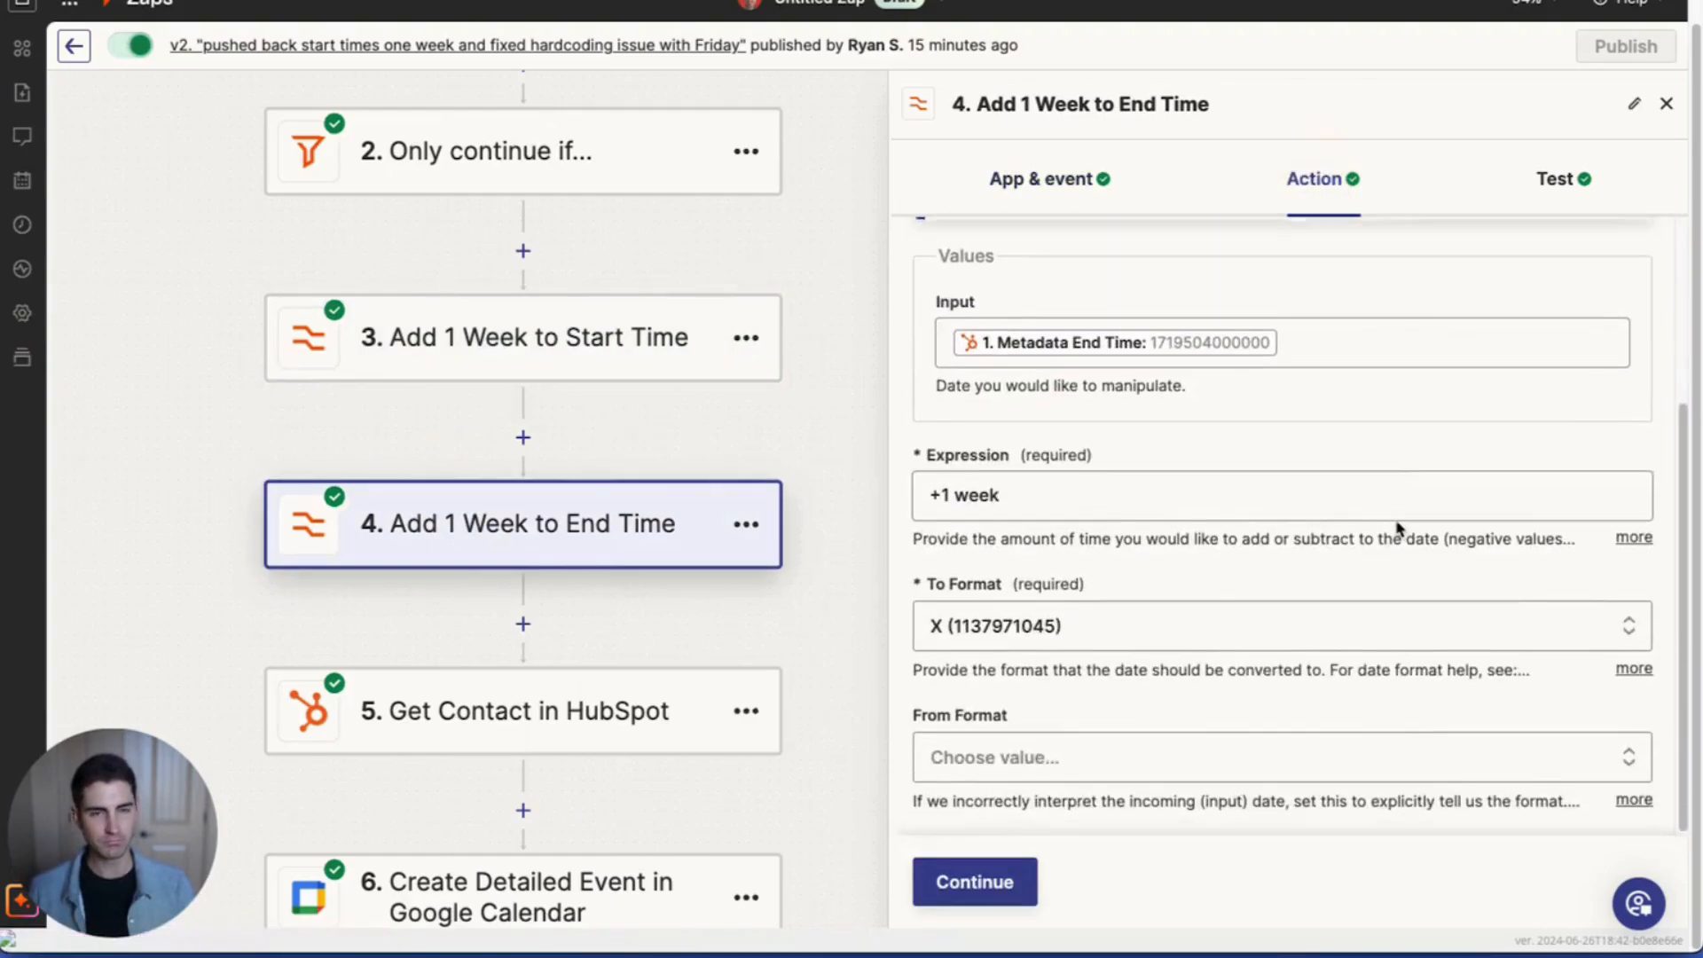
click(545, 707)
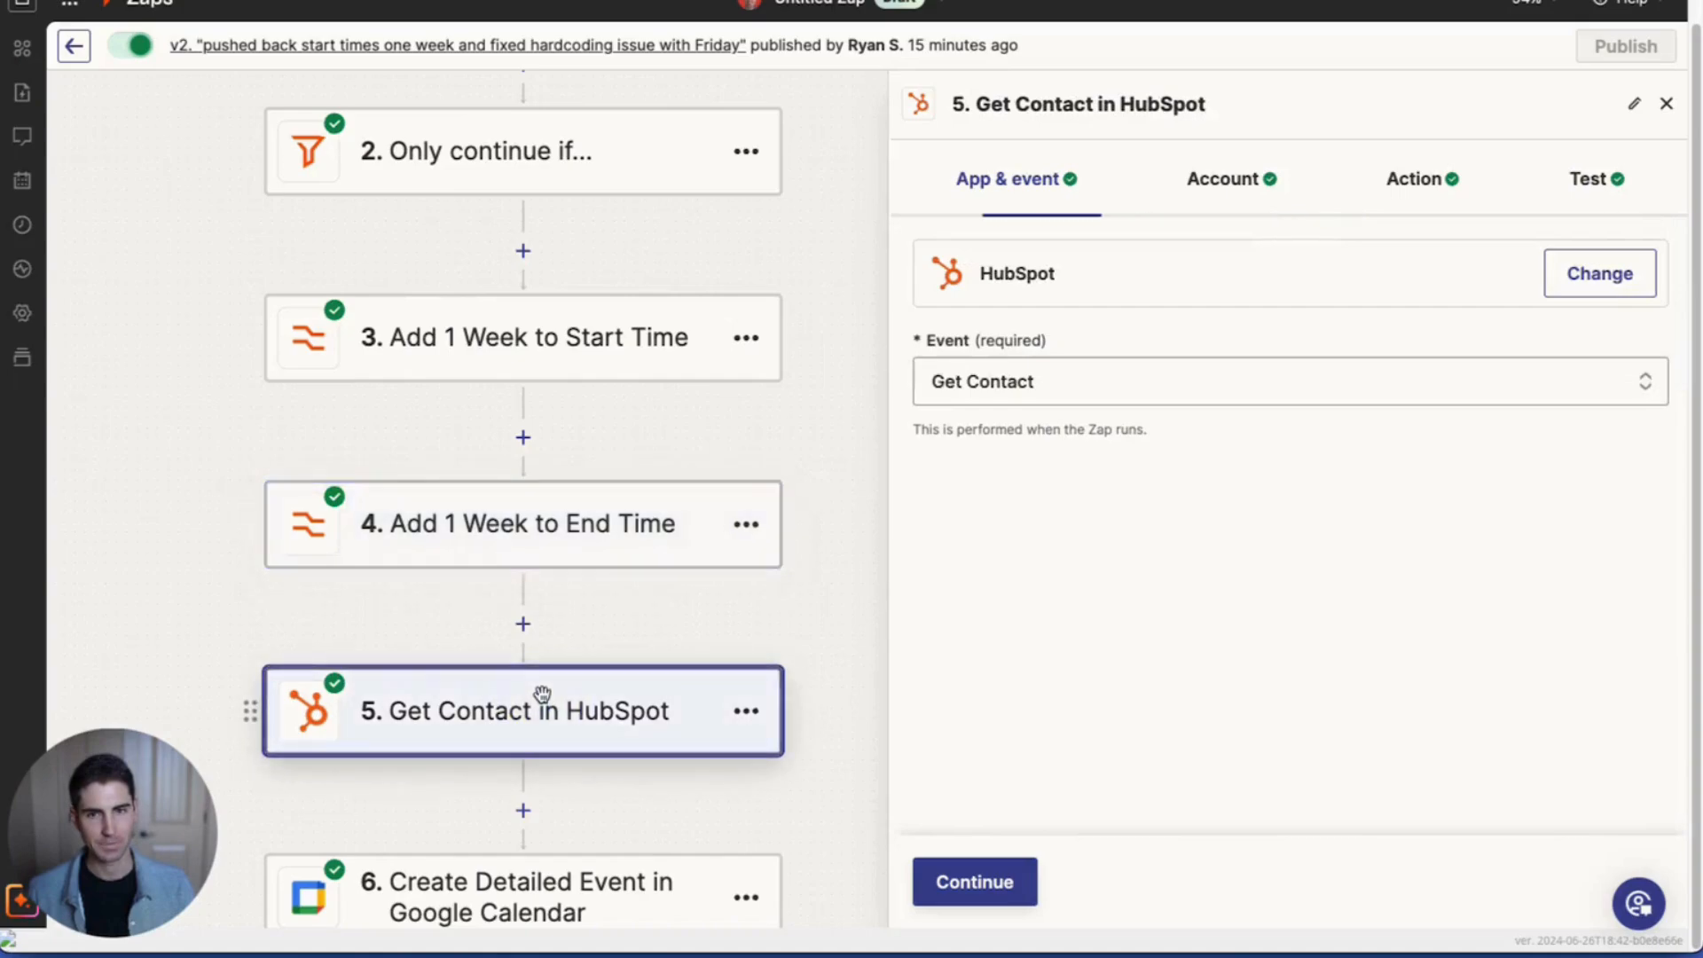
scroll(561, 707, down, 1)
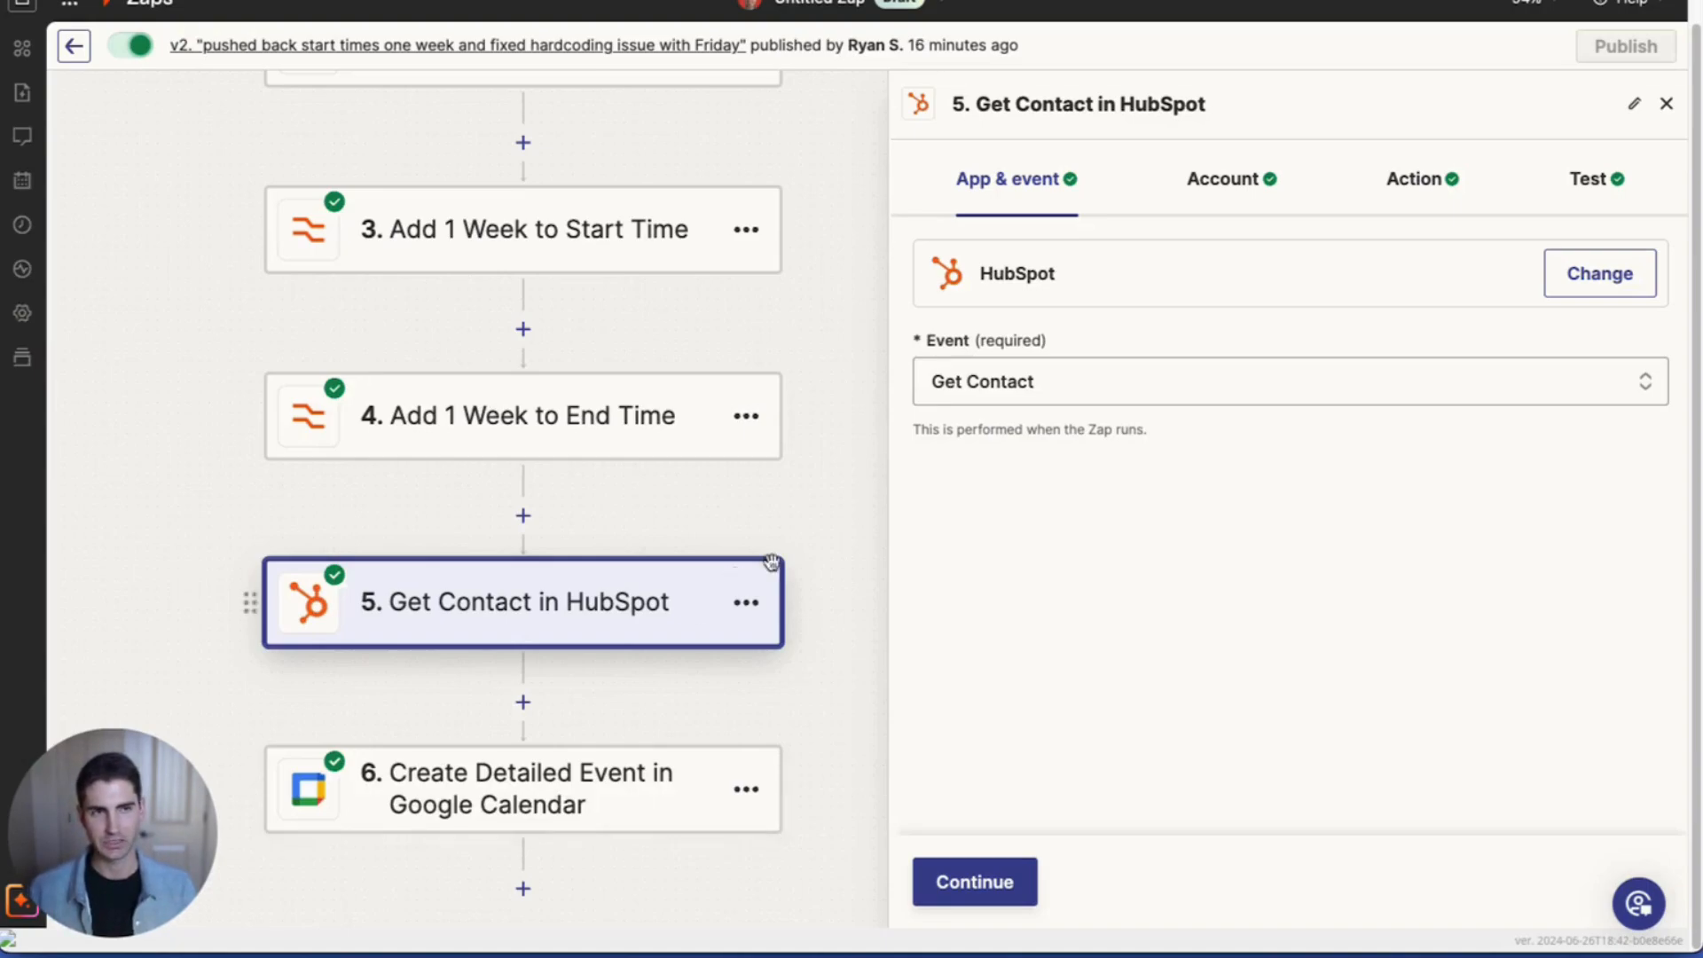
click(1415, 178)
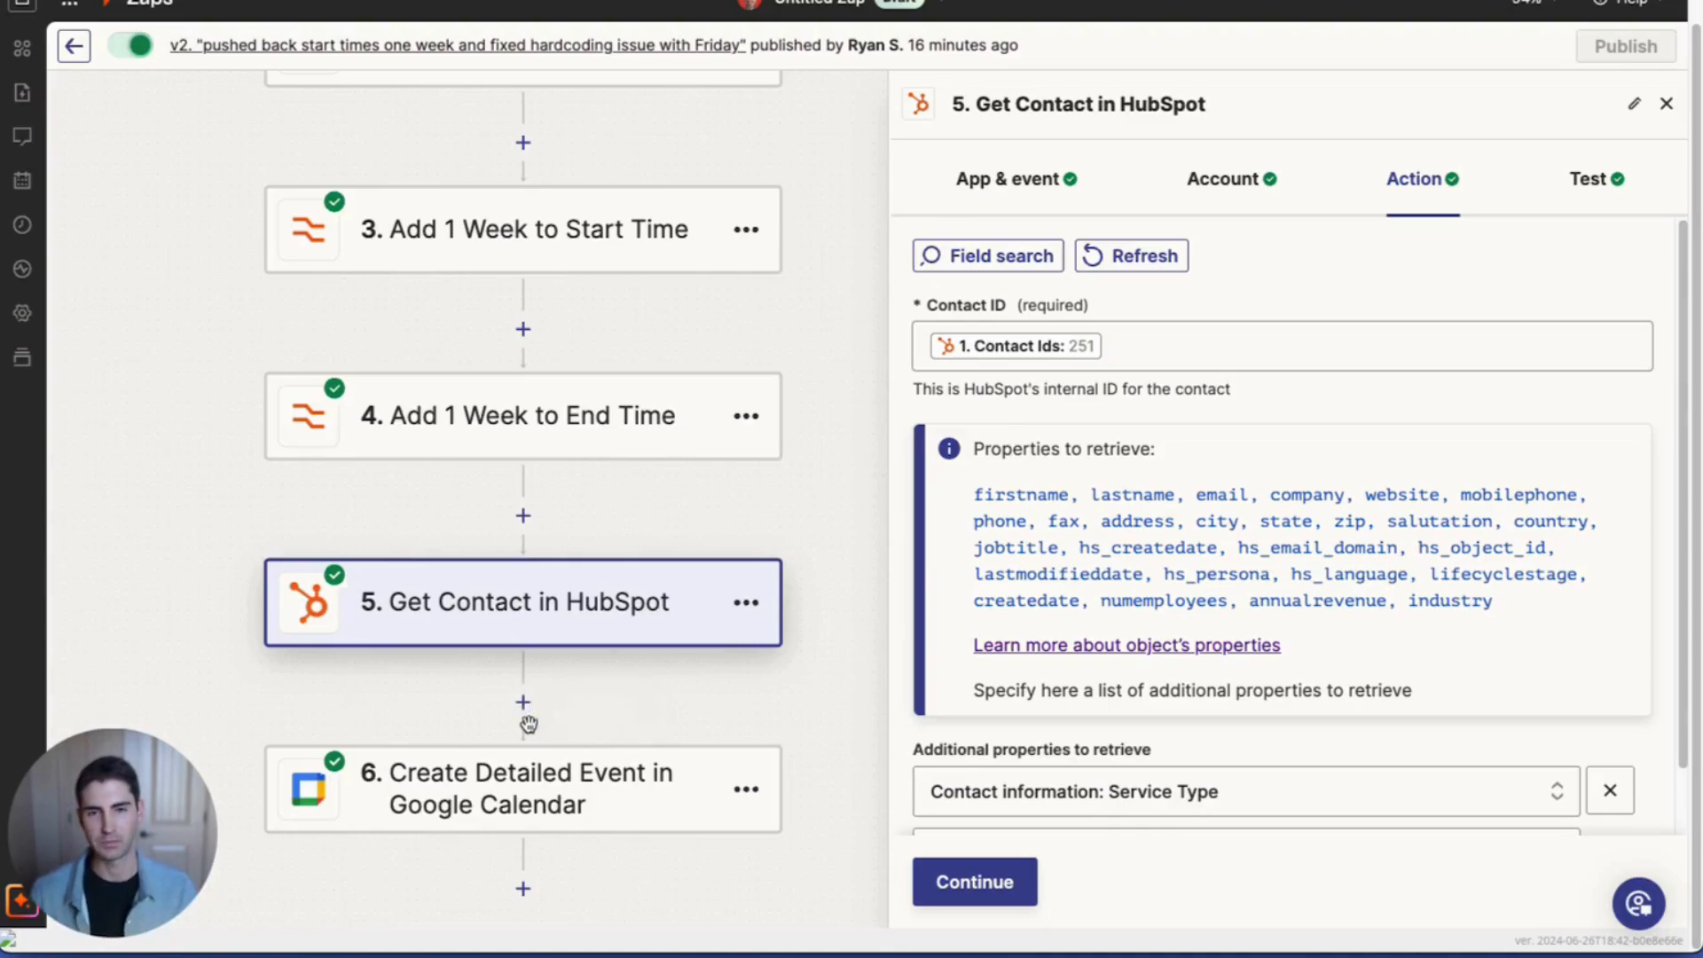
click(568, 768)
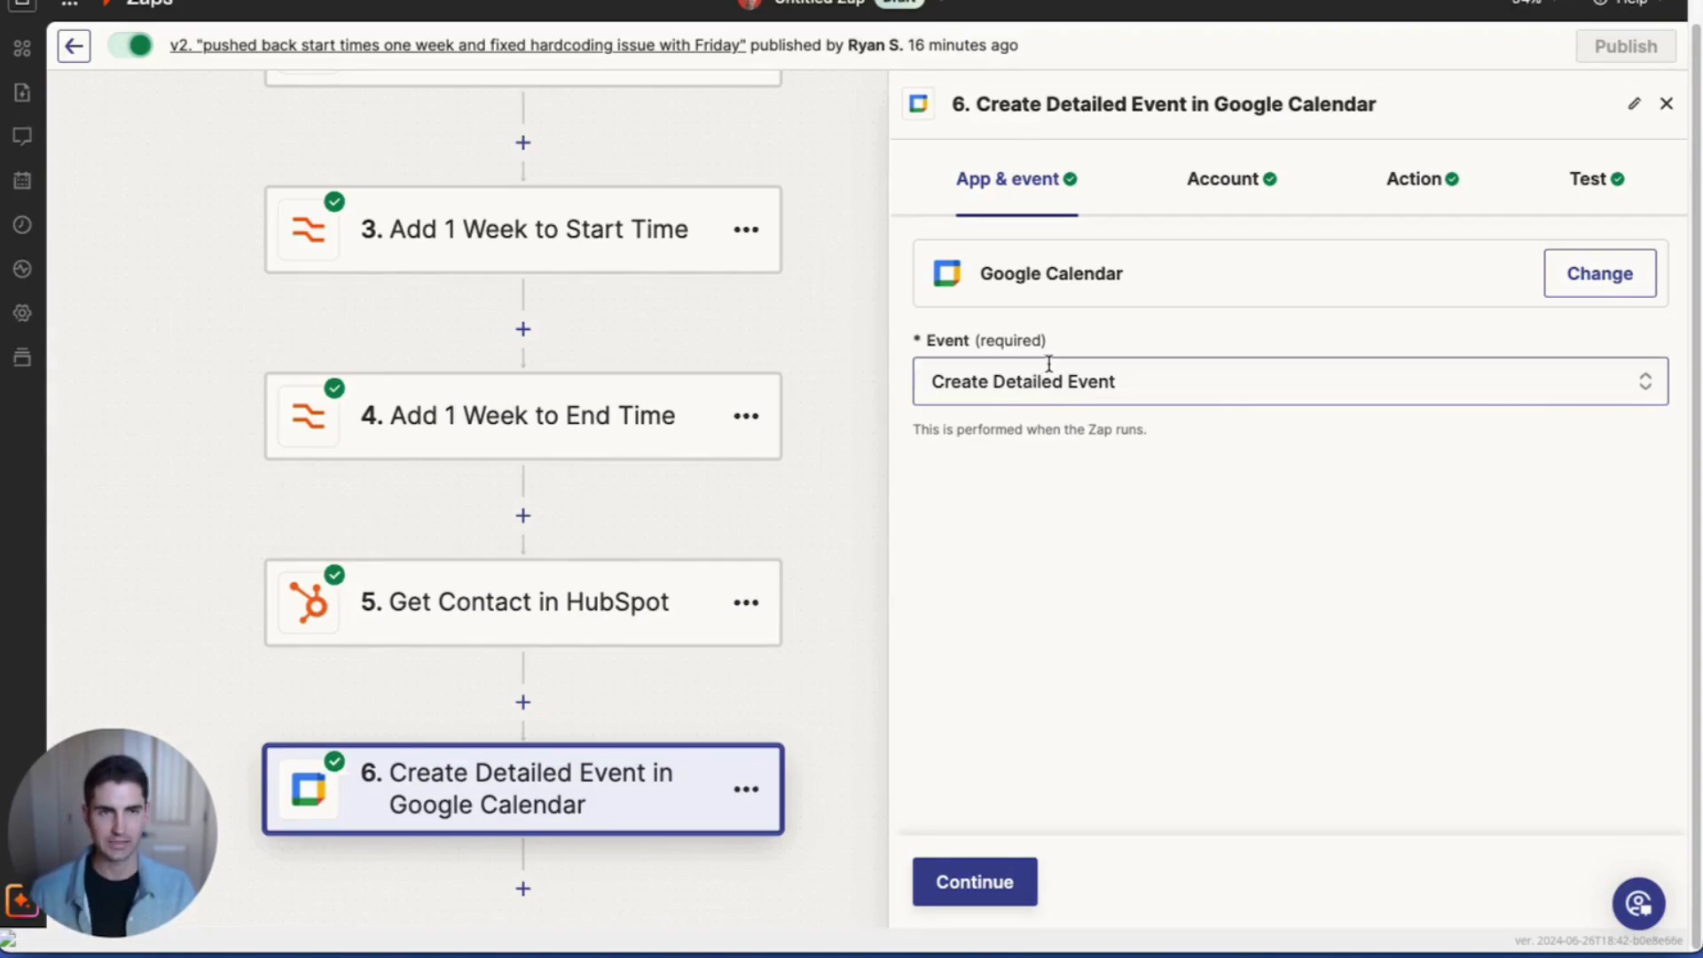
click(1414, 178)
scroll(1370, 306, down, 1)
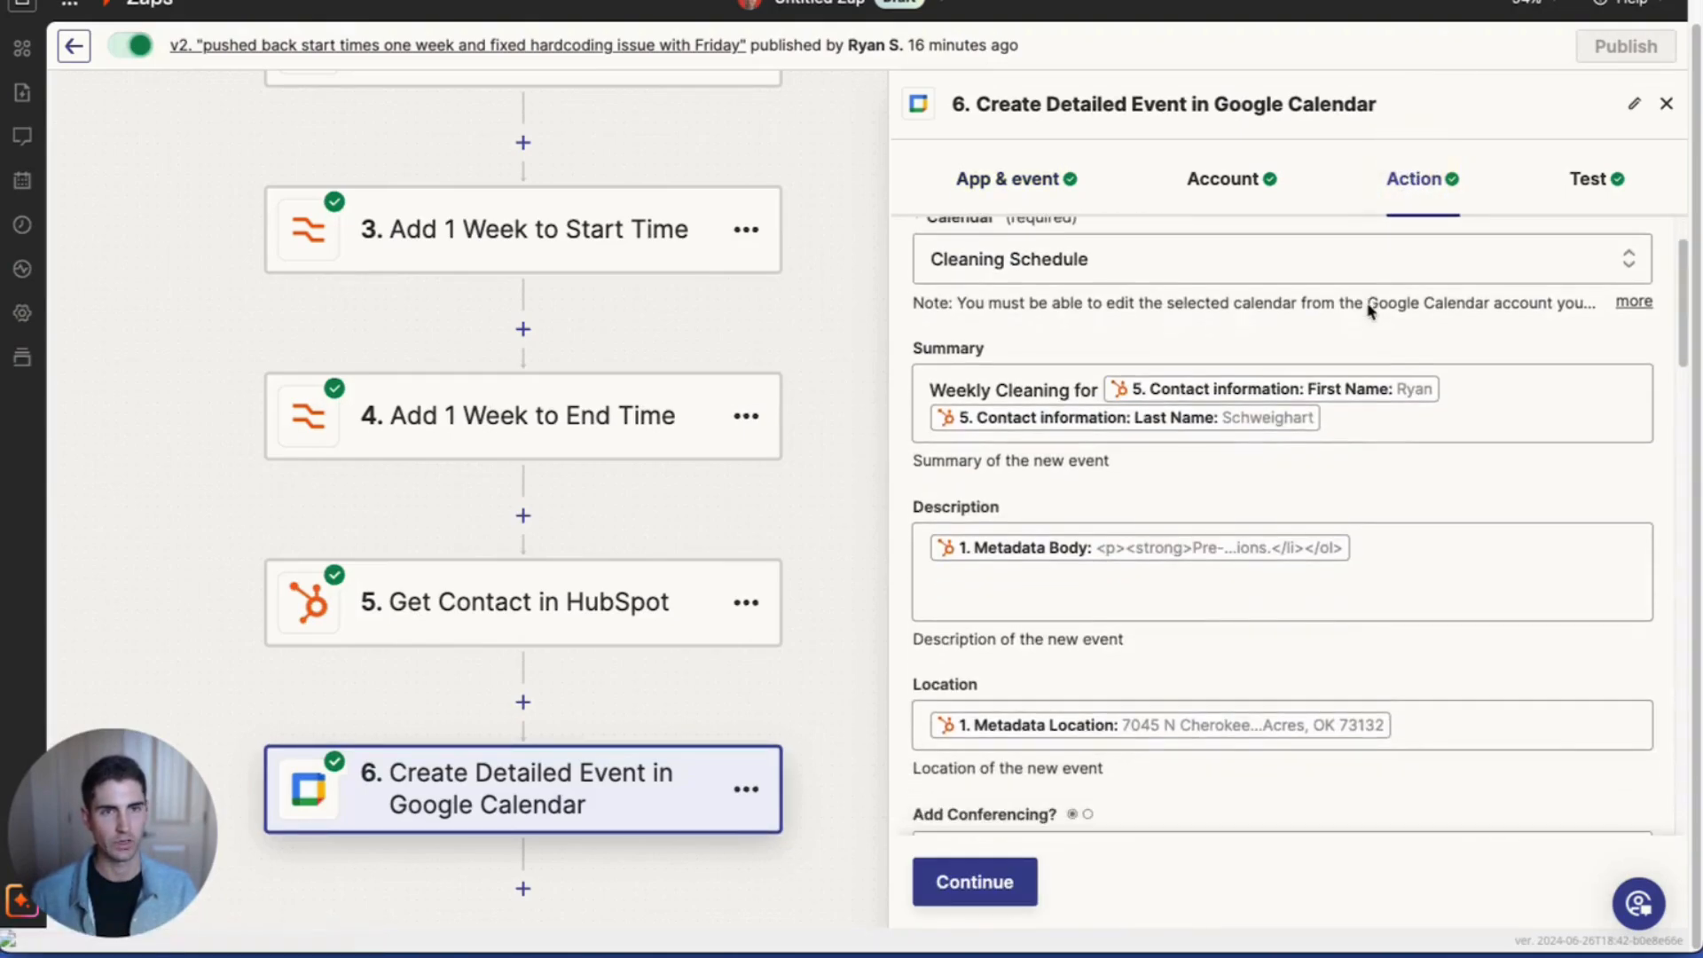
scroll(1310, 310, down, 1)
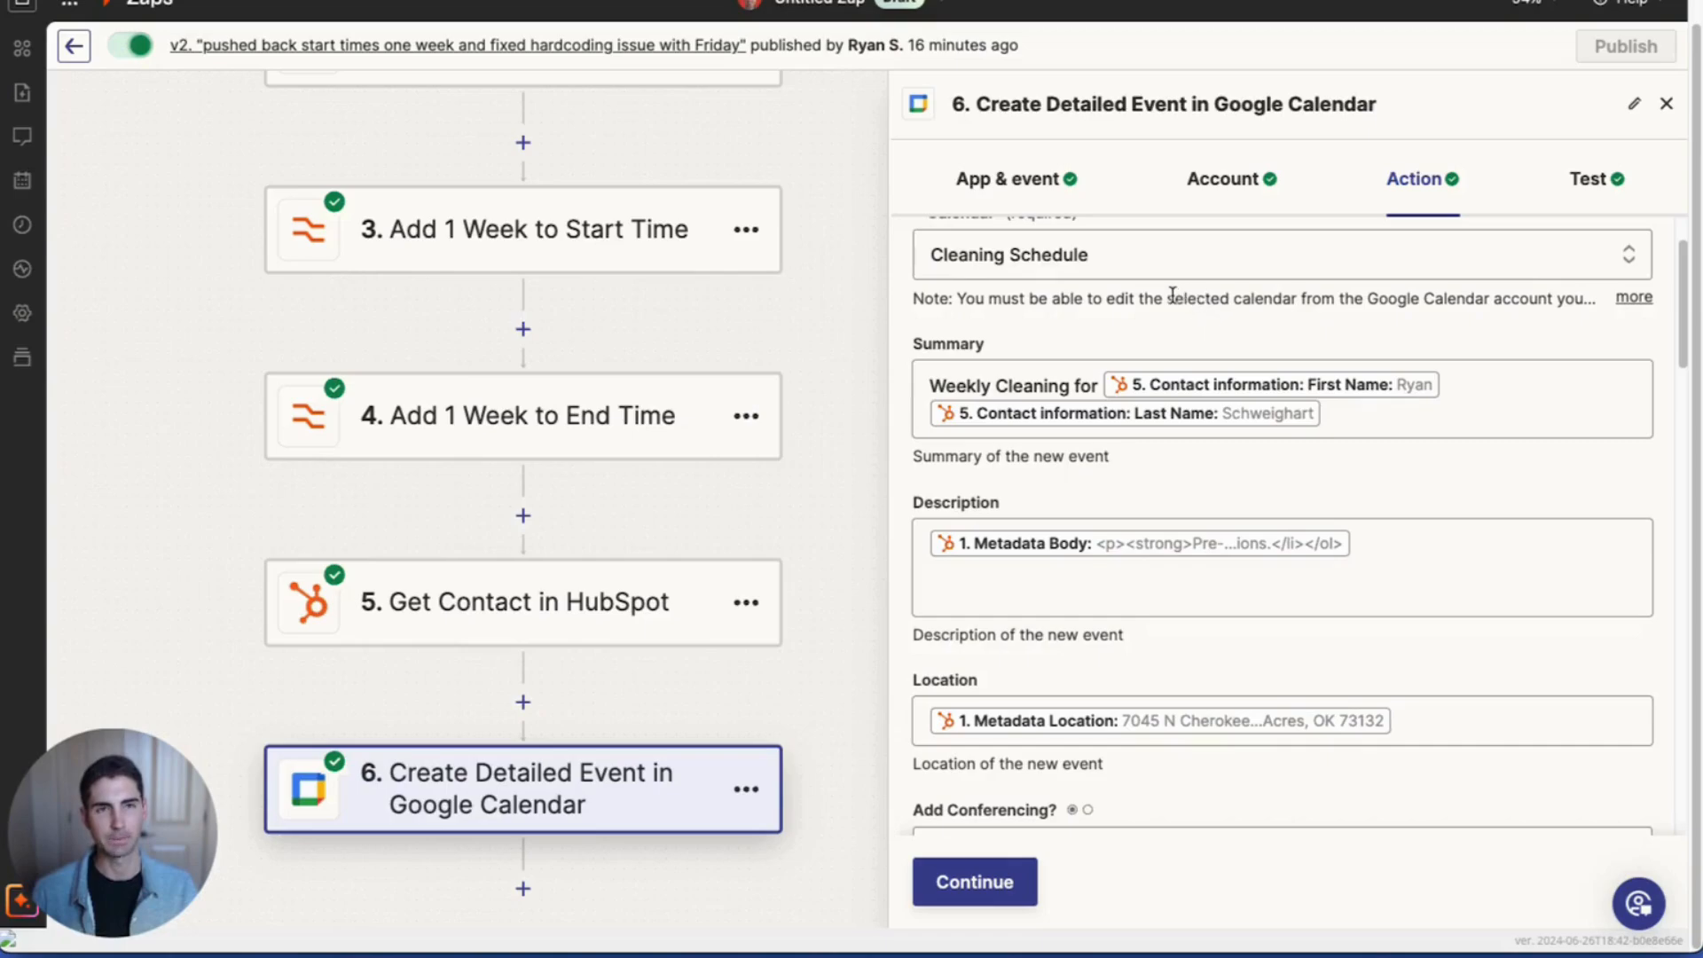
scroll(1024, 398, down, 2)
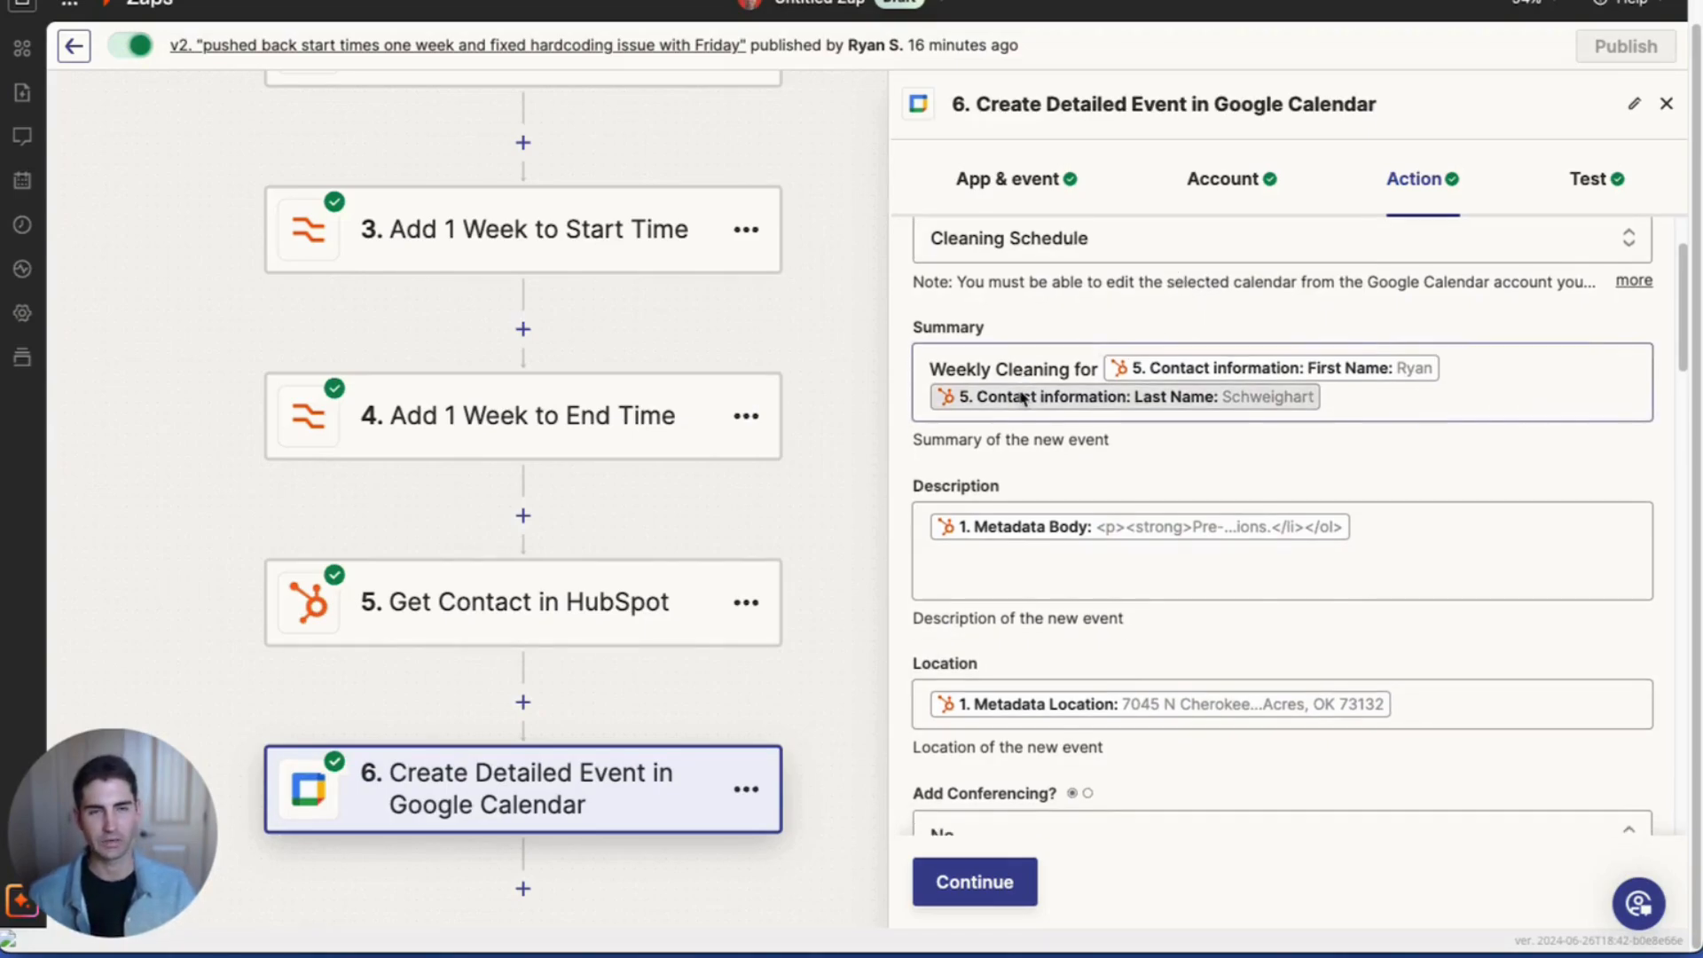
scroll(1025, 398, down, 5)
scroll(1019, 408, up, 1)
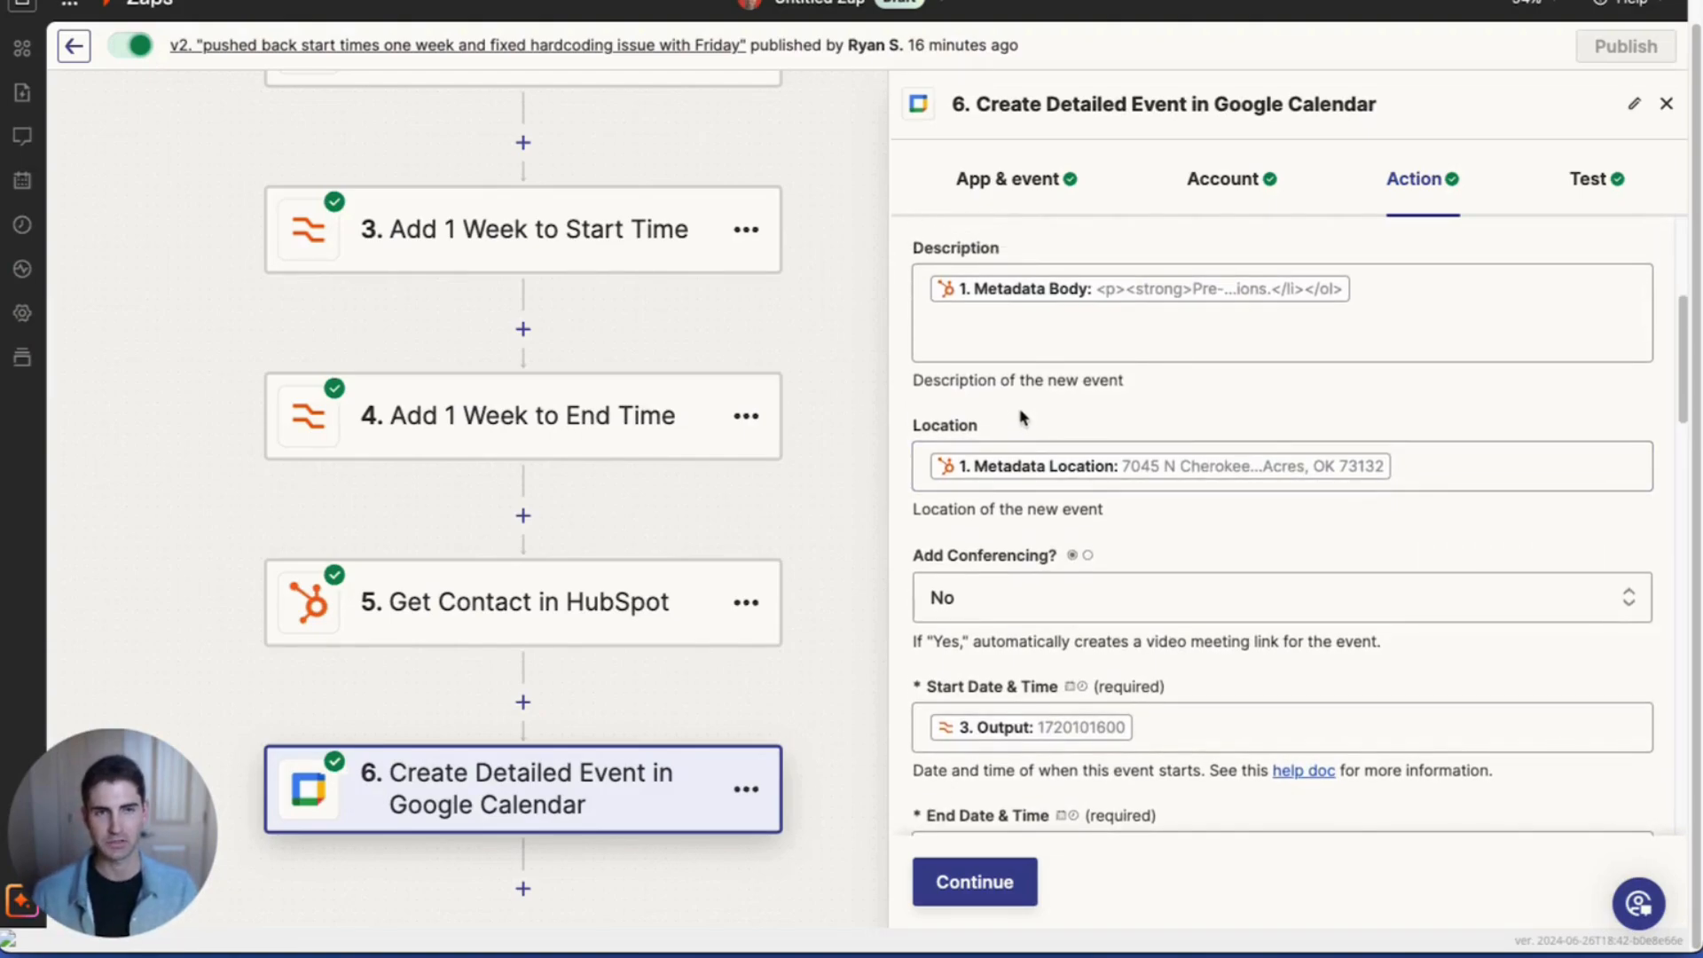
scroll(1009, 390, down, 2)
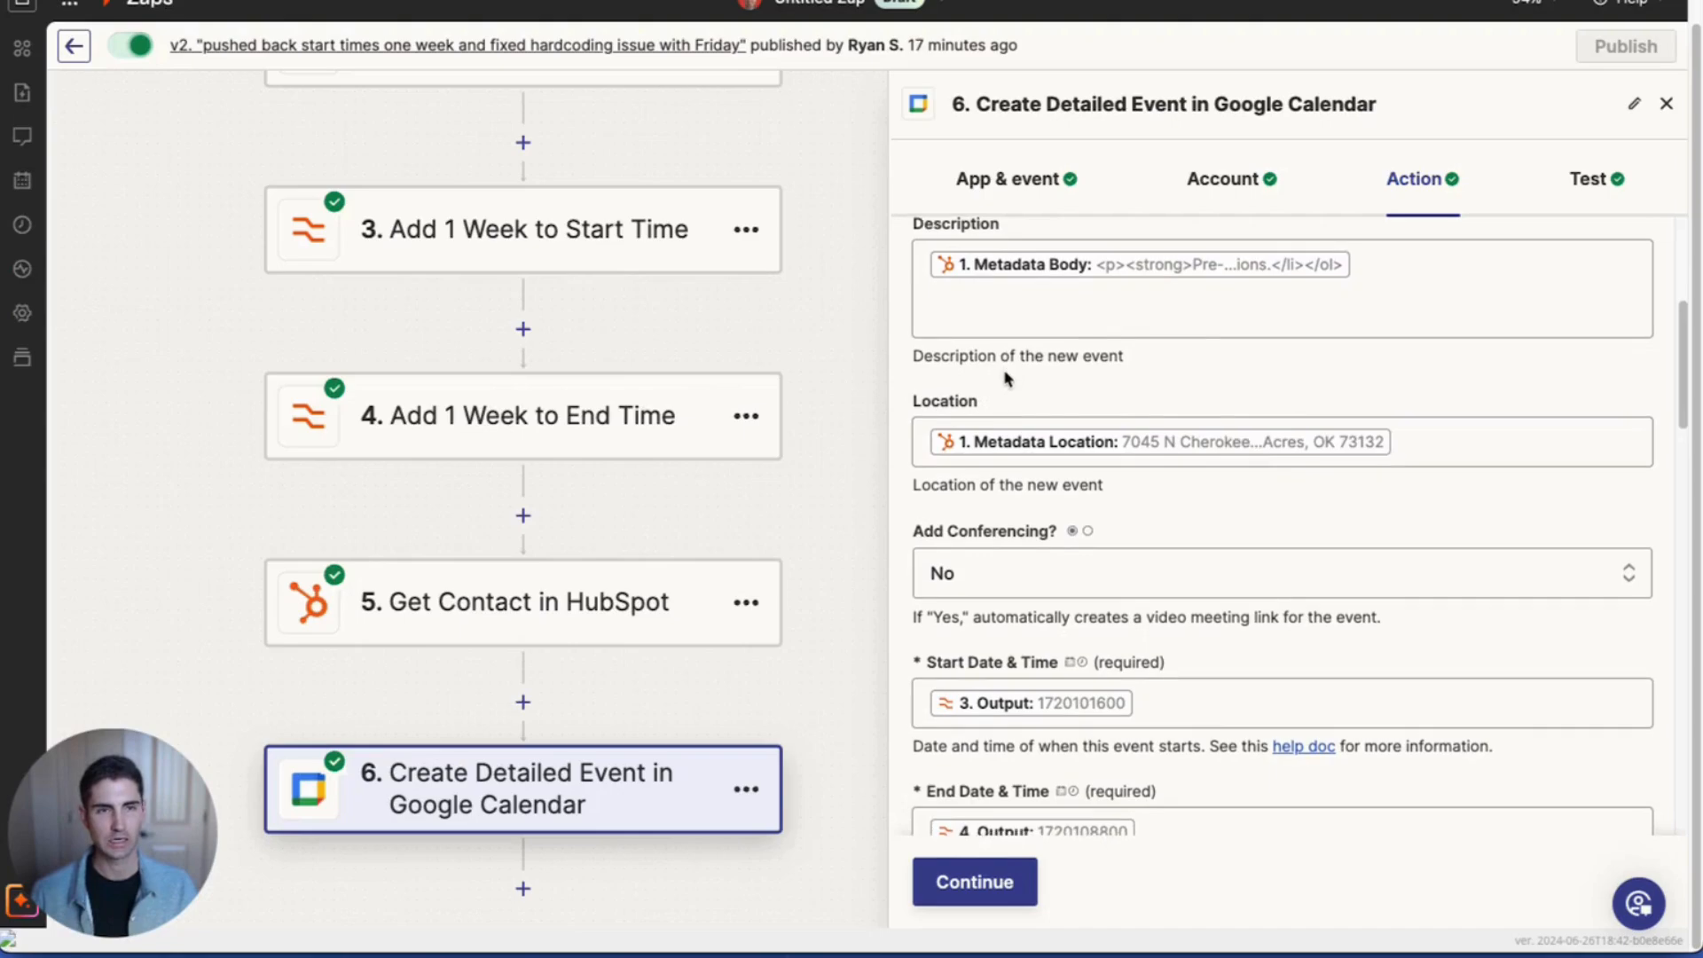
scroll(1033, 620, down, 2)
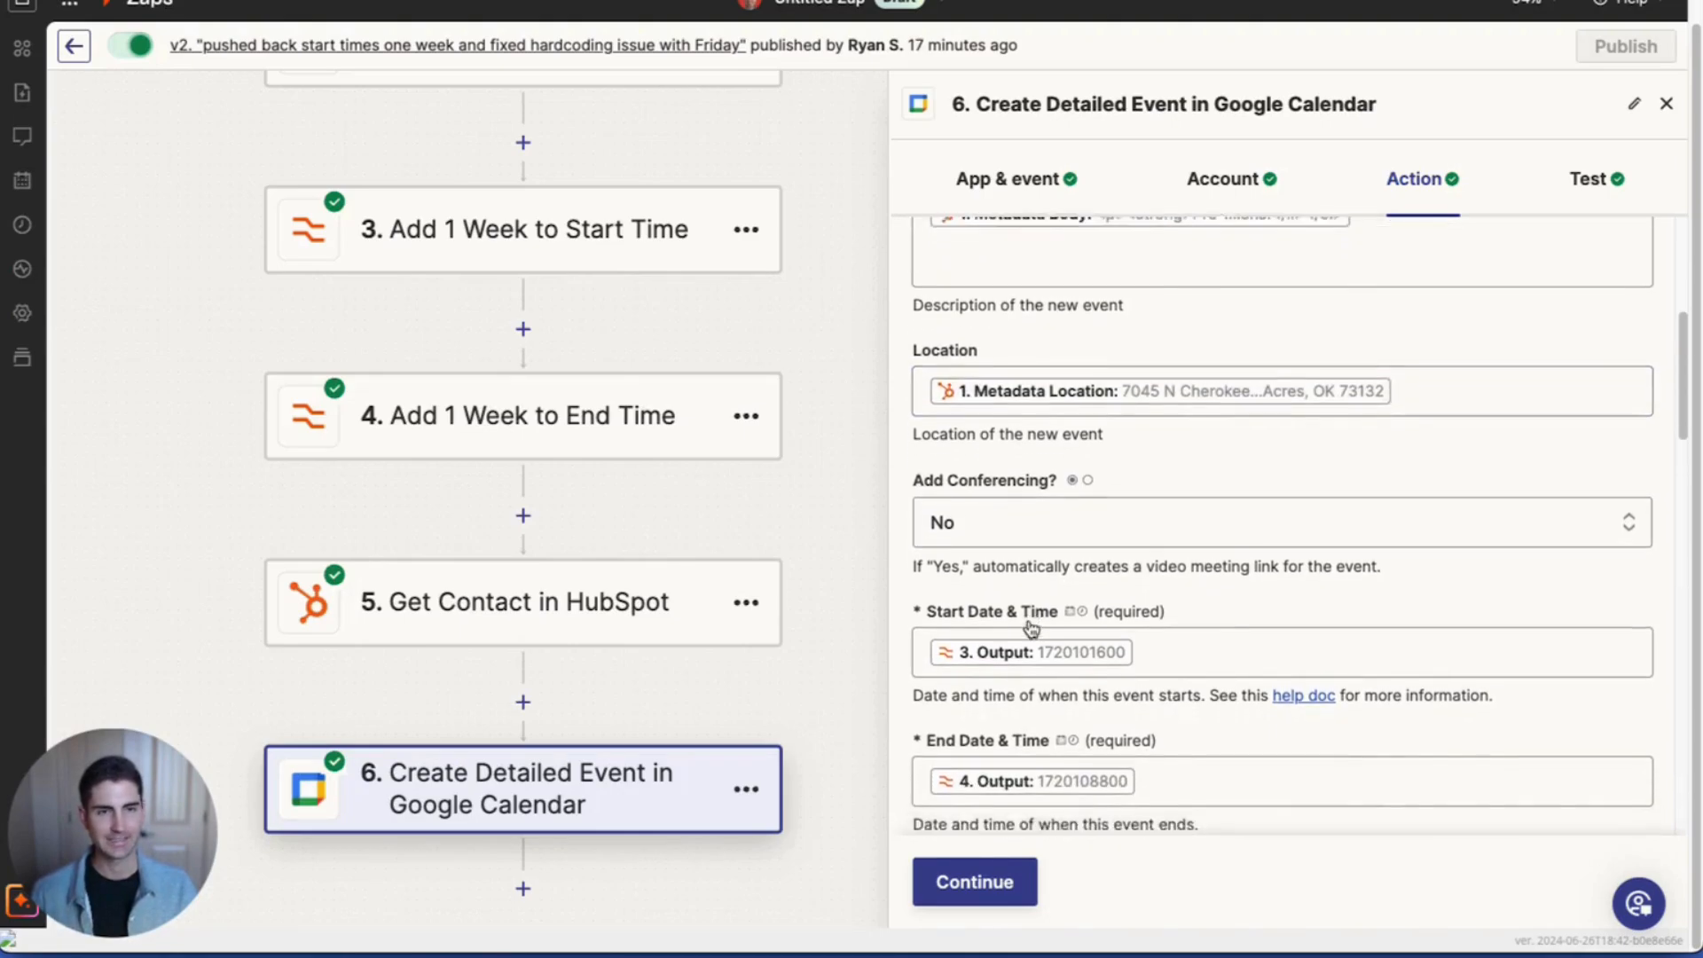
scroll(1029, 621, down, 3)
scroll(1018, 563, down, 1)
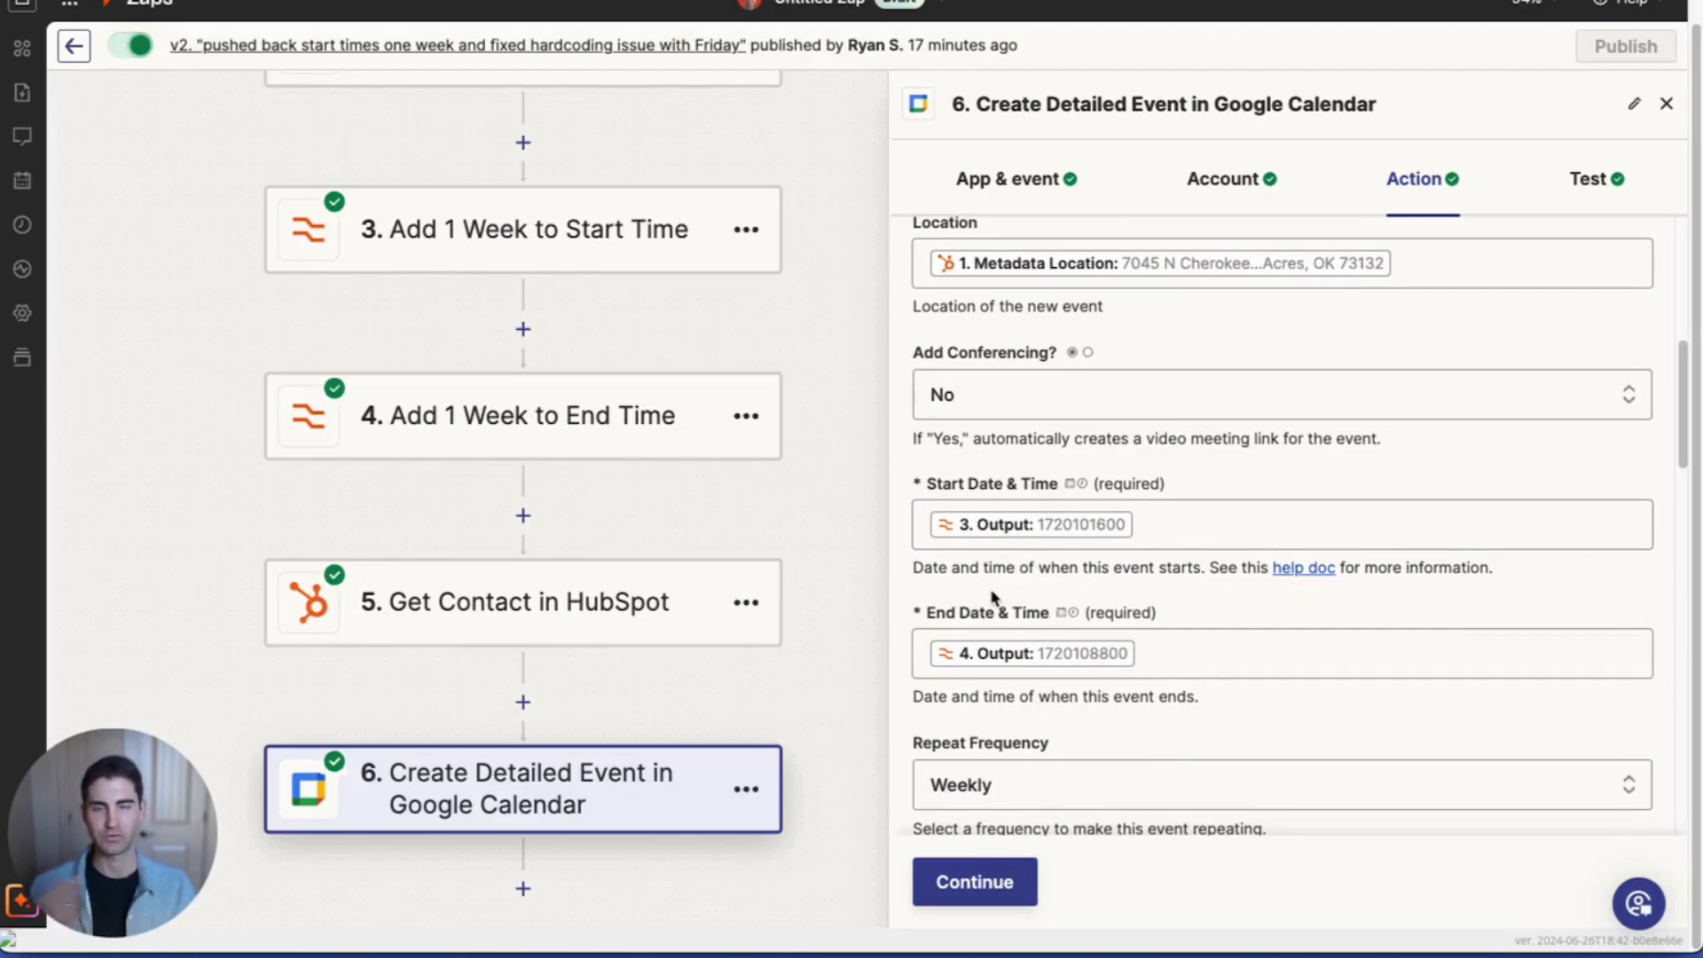
scroll(981, 568, down, 7)
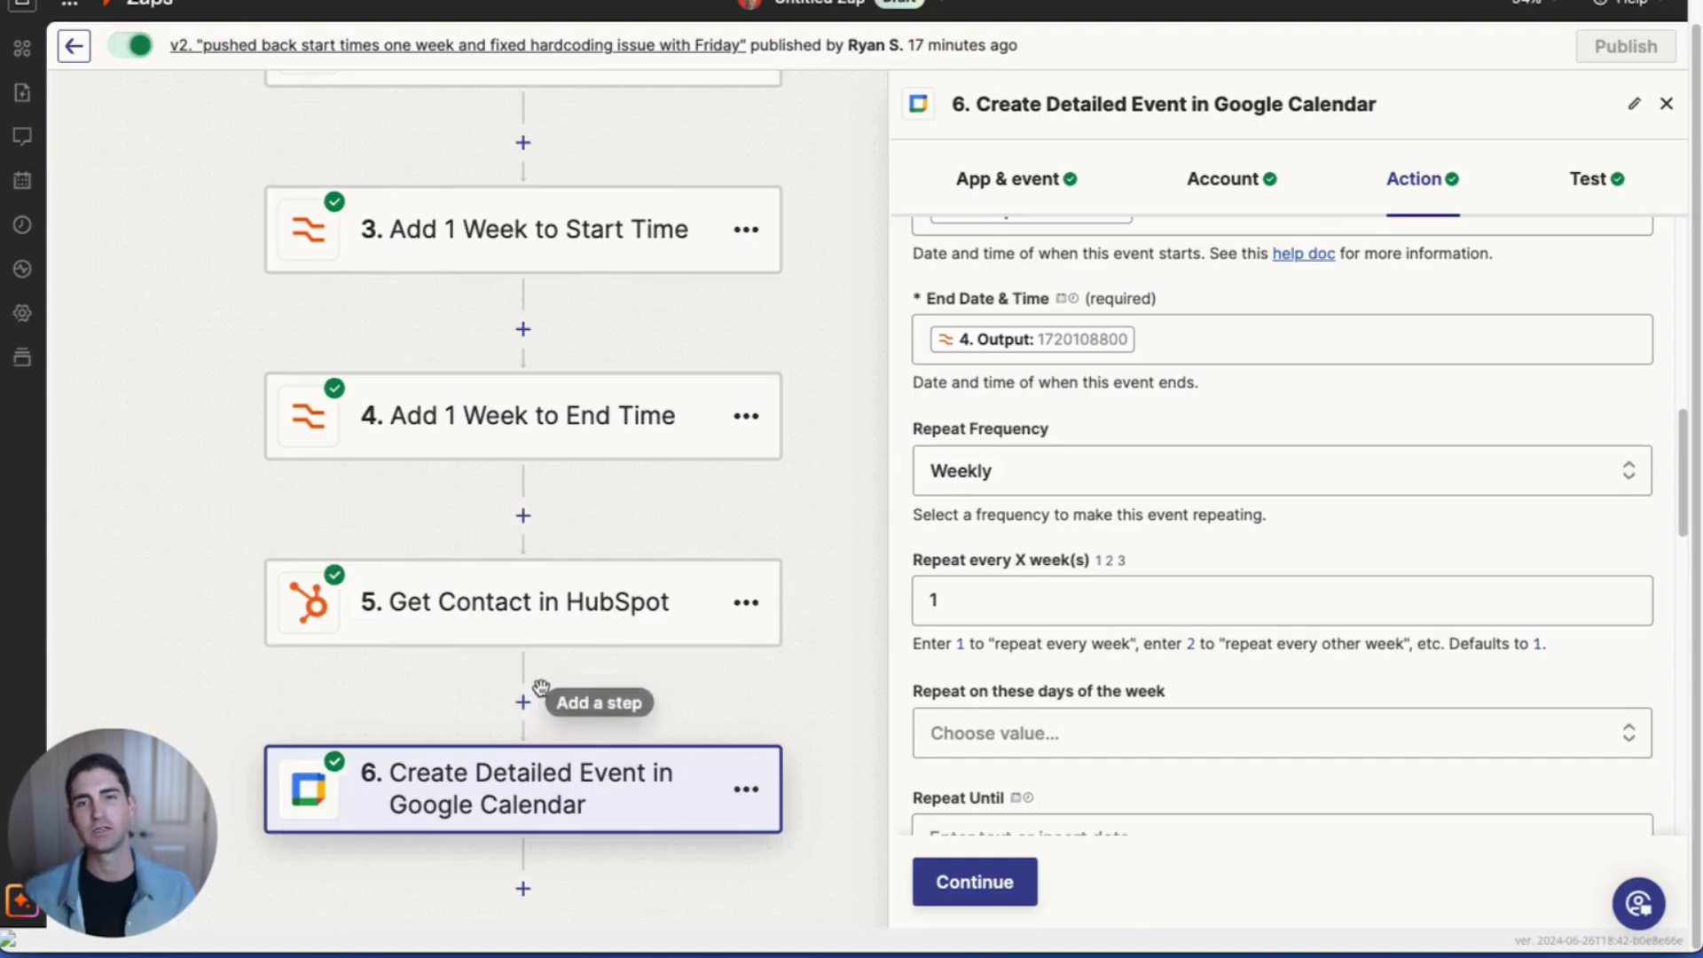
Step: Browse the Repeat Frequency presets and custom values, keeping Weekly selected
click(1055, 470)
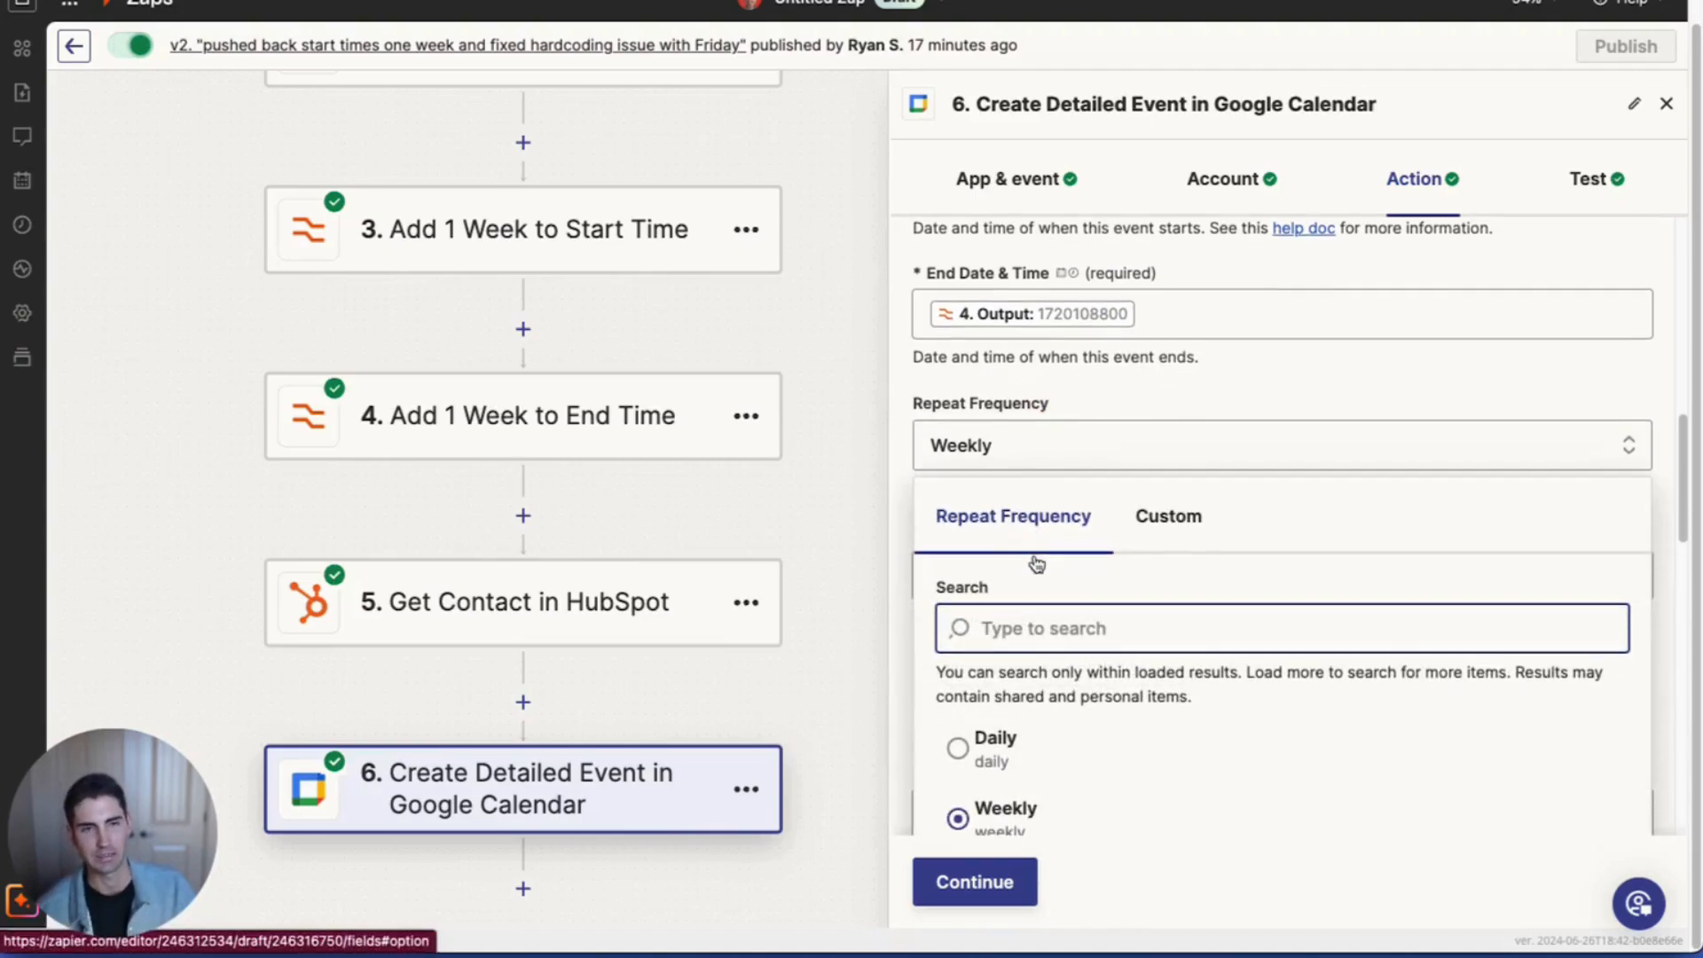
click(1202, 395)
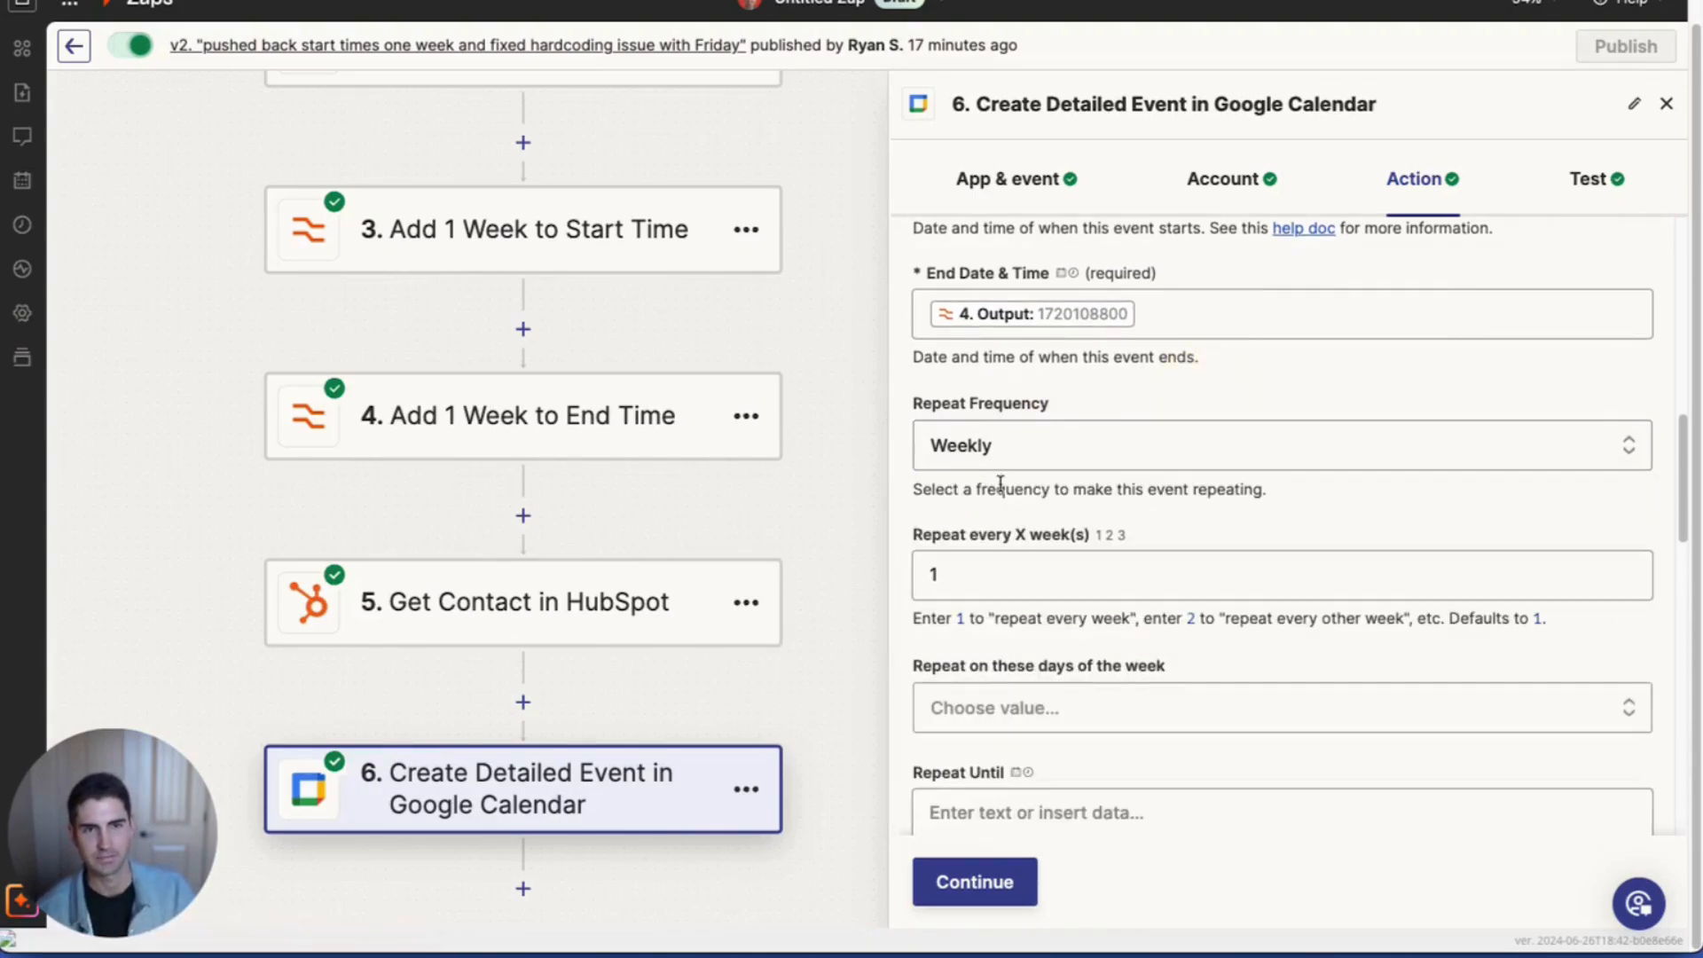
click(979, 465)
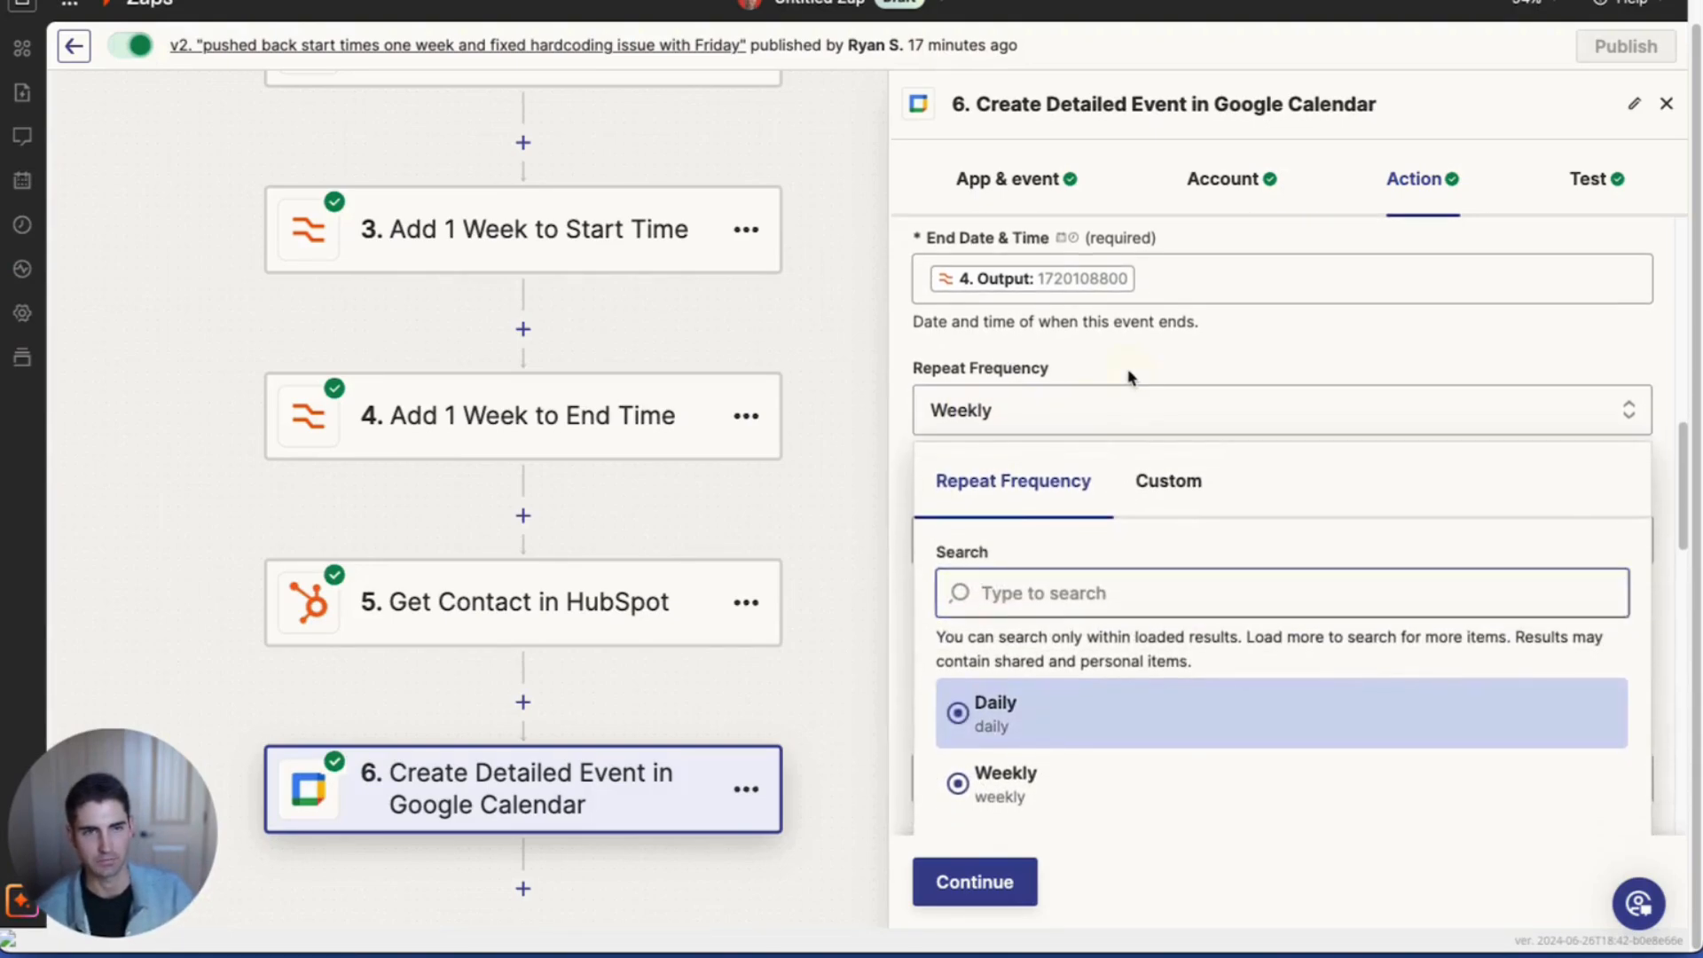
click(1124, 408)
click(1056, 423)
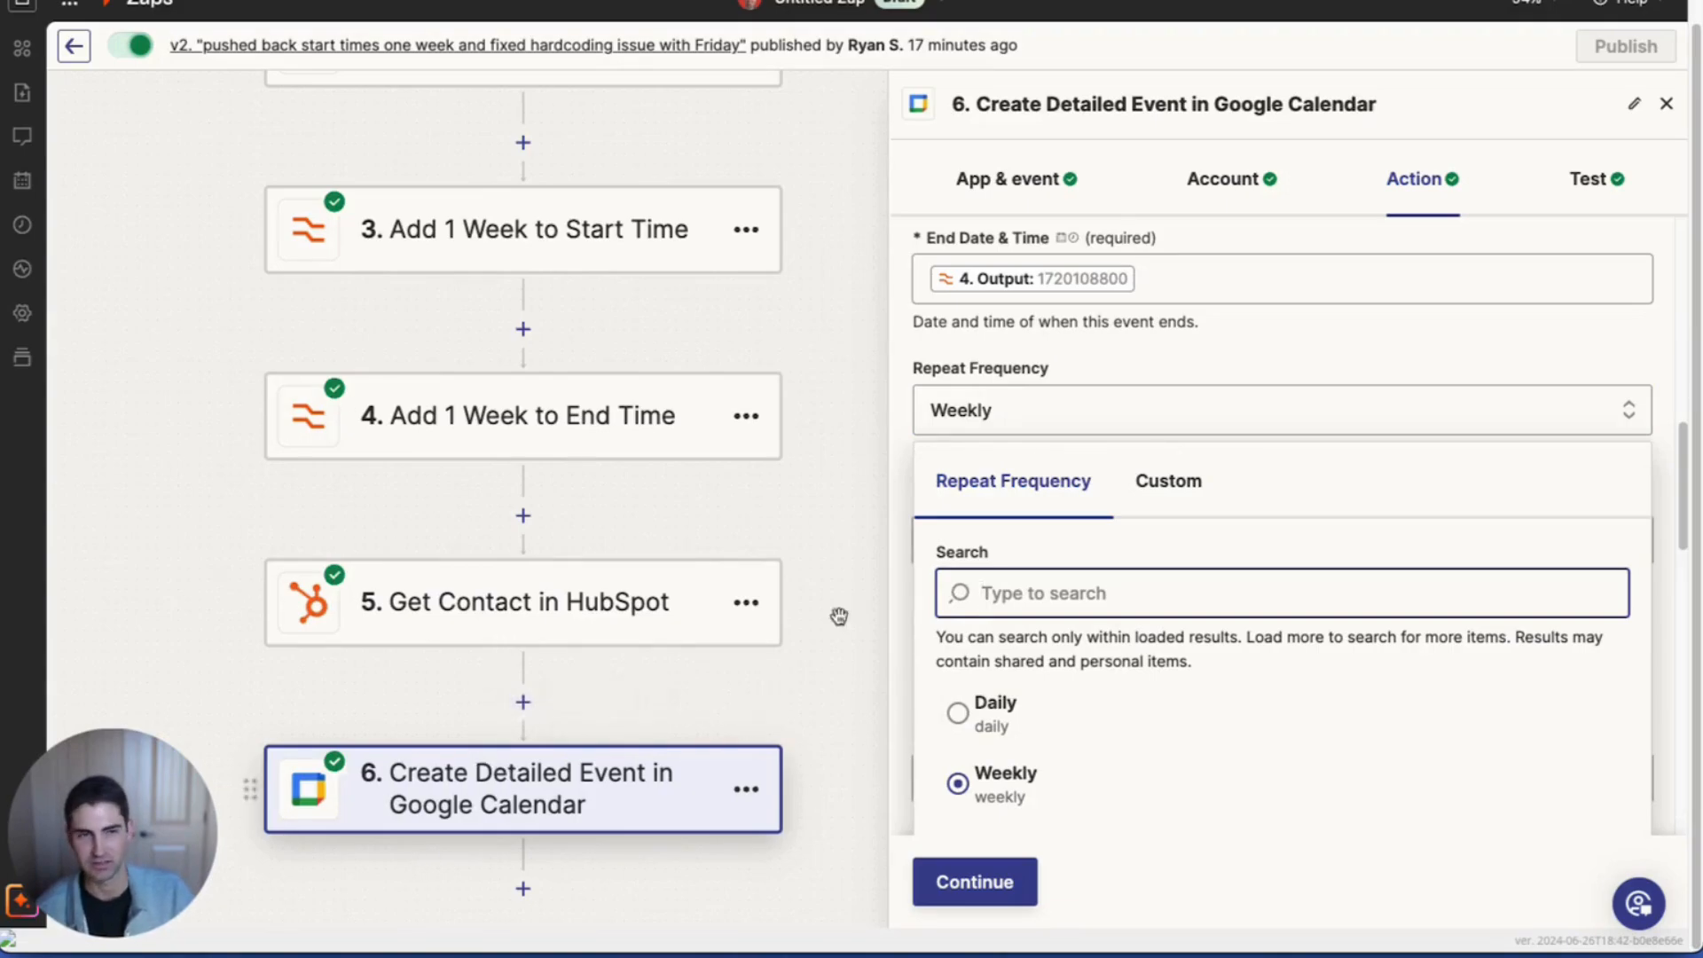
click(1164, 491)
scroll(1179, 461, down, 2)
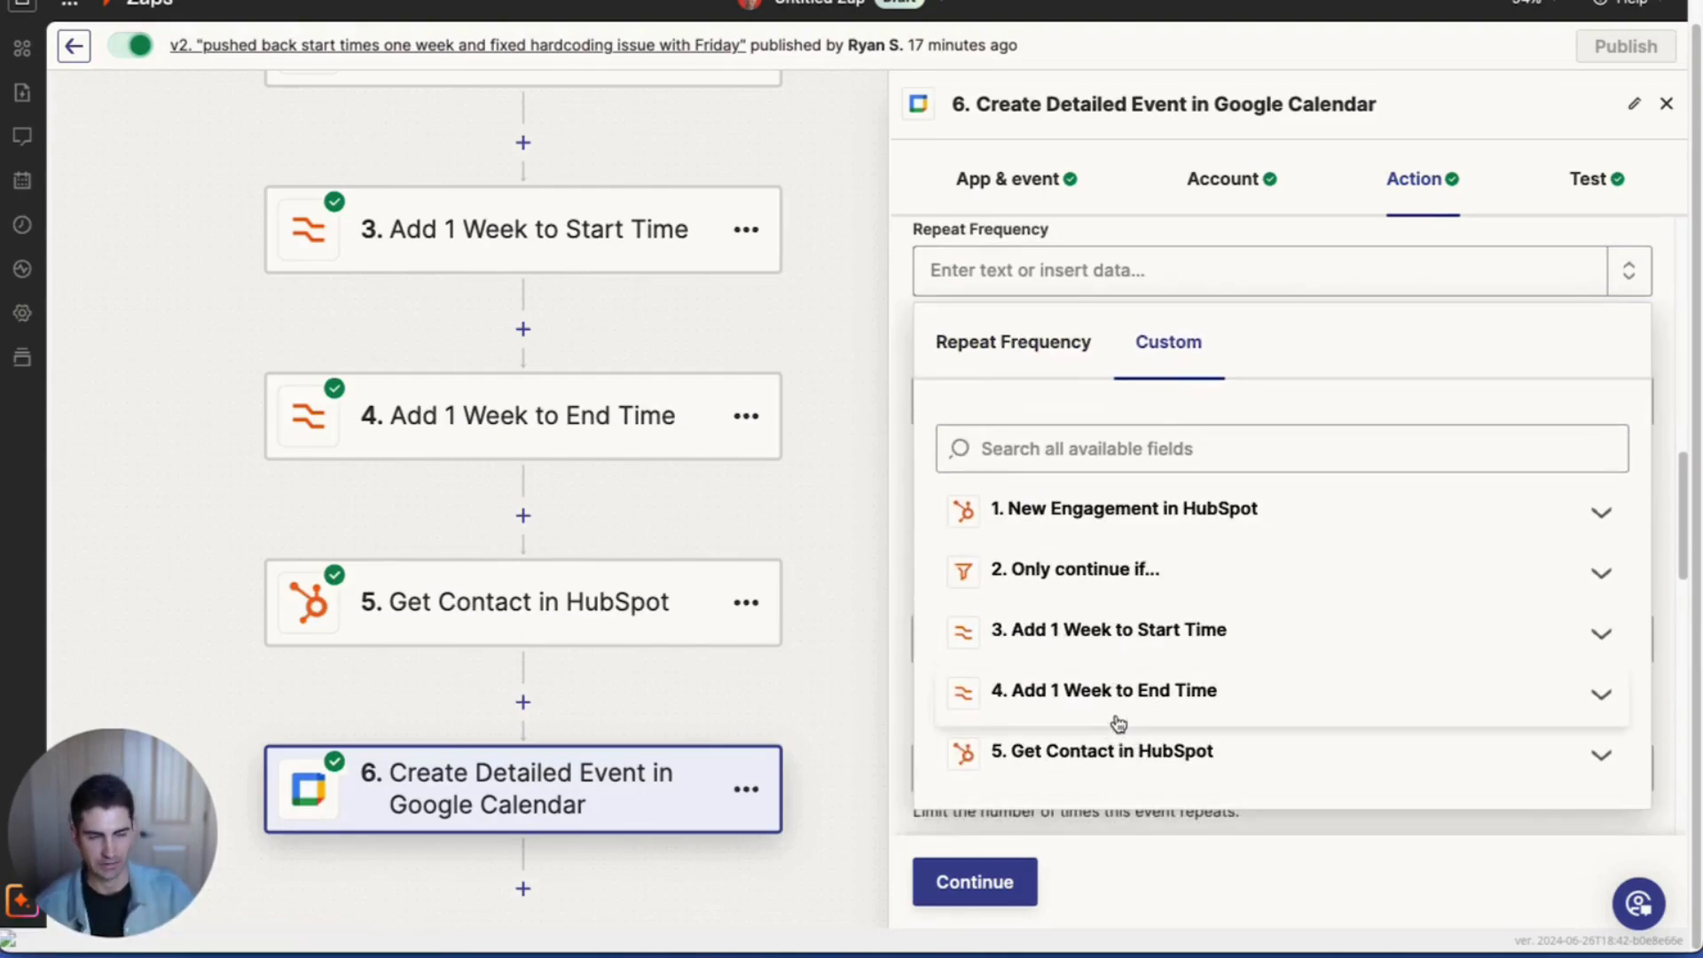
click(979, 360)
click(1088, 235)
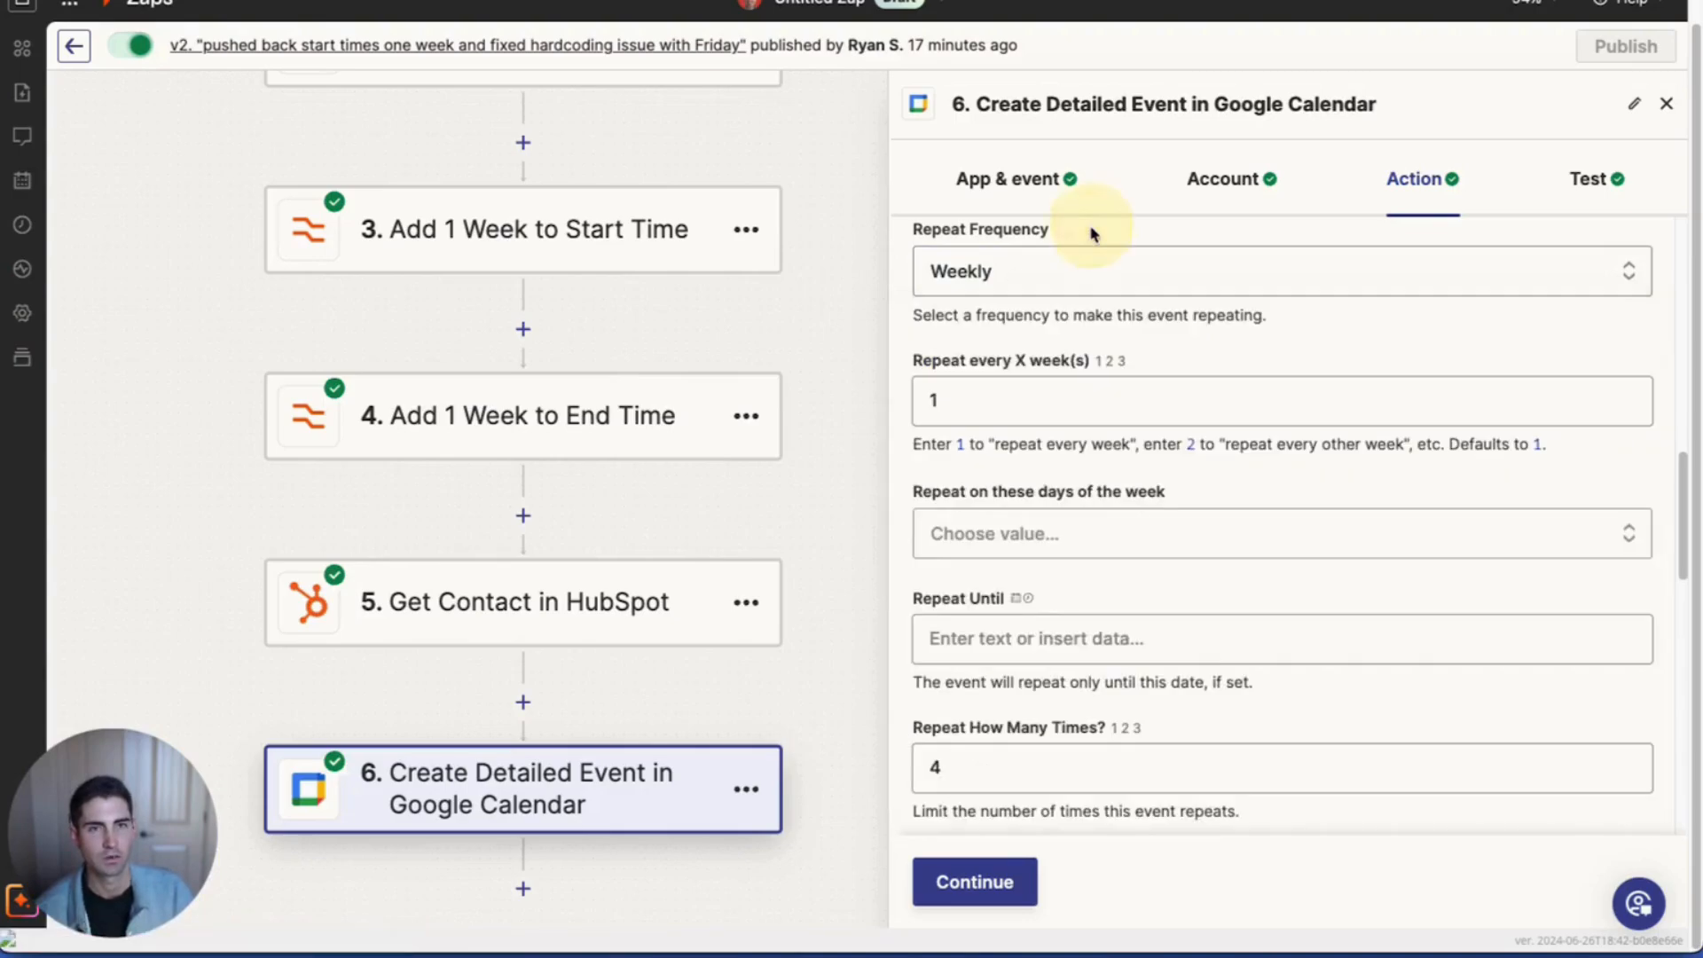
Step: Scroll through the remaining event settings, confirming Repeat How Many Times is 4
scroll(935, 390, down, 3)
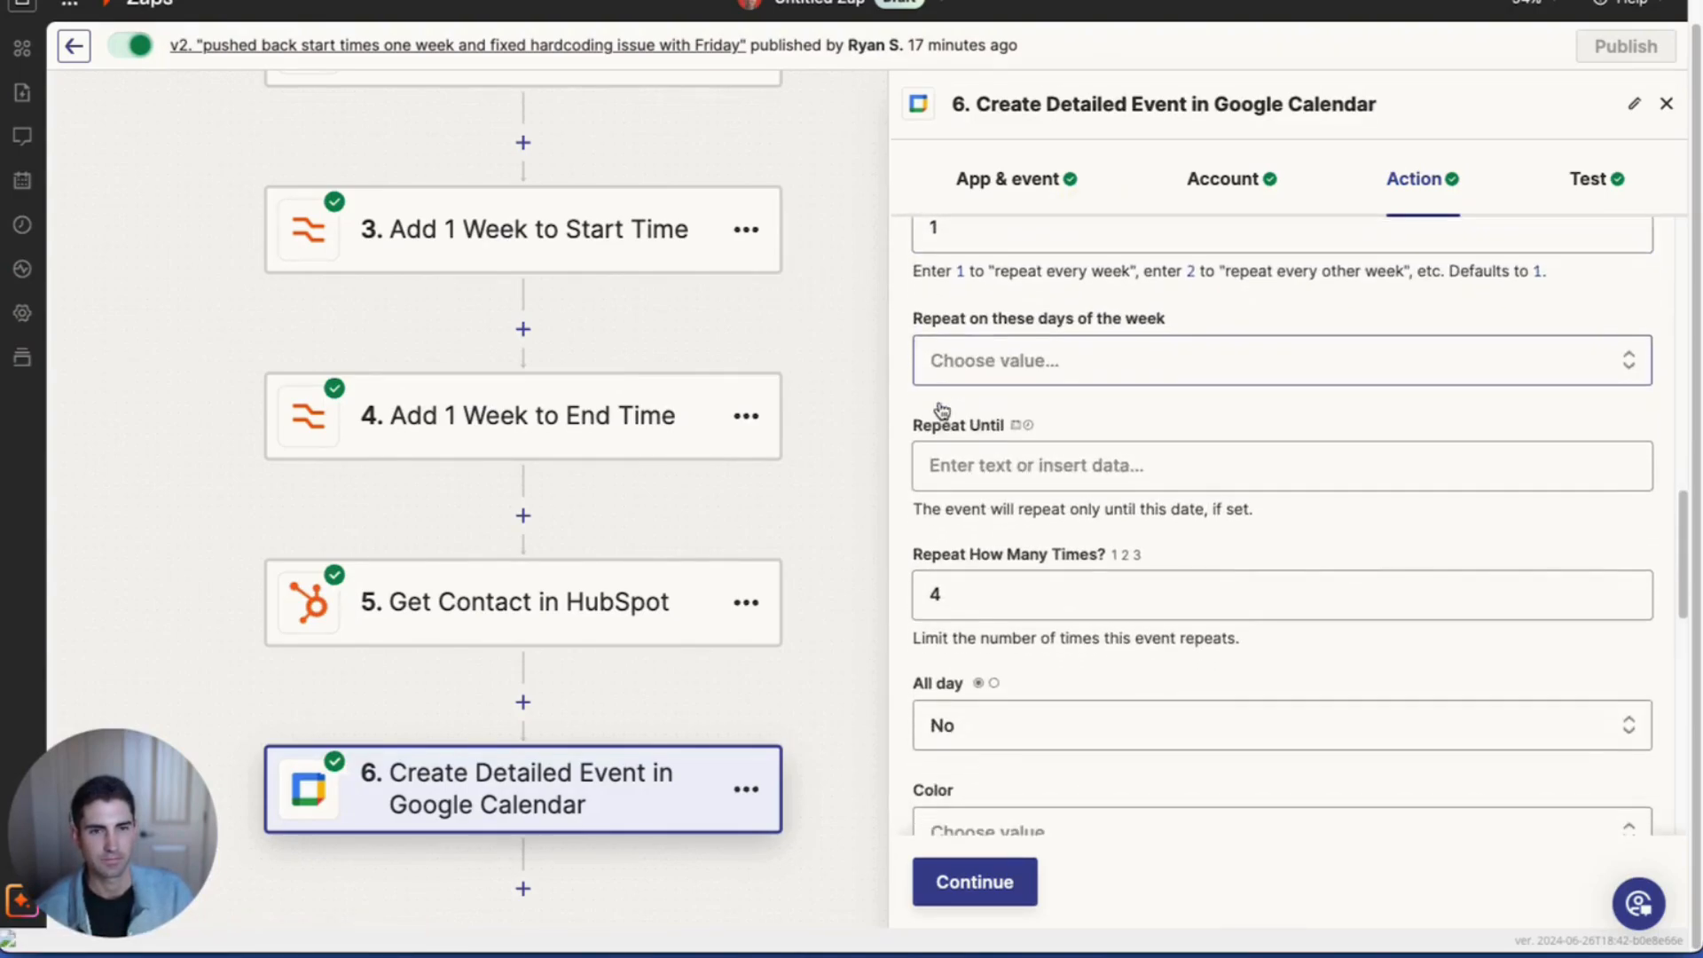
scroll(1084, 440, down, 2)
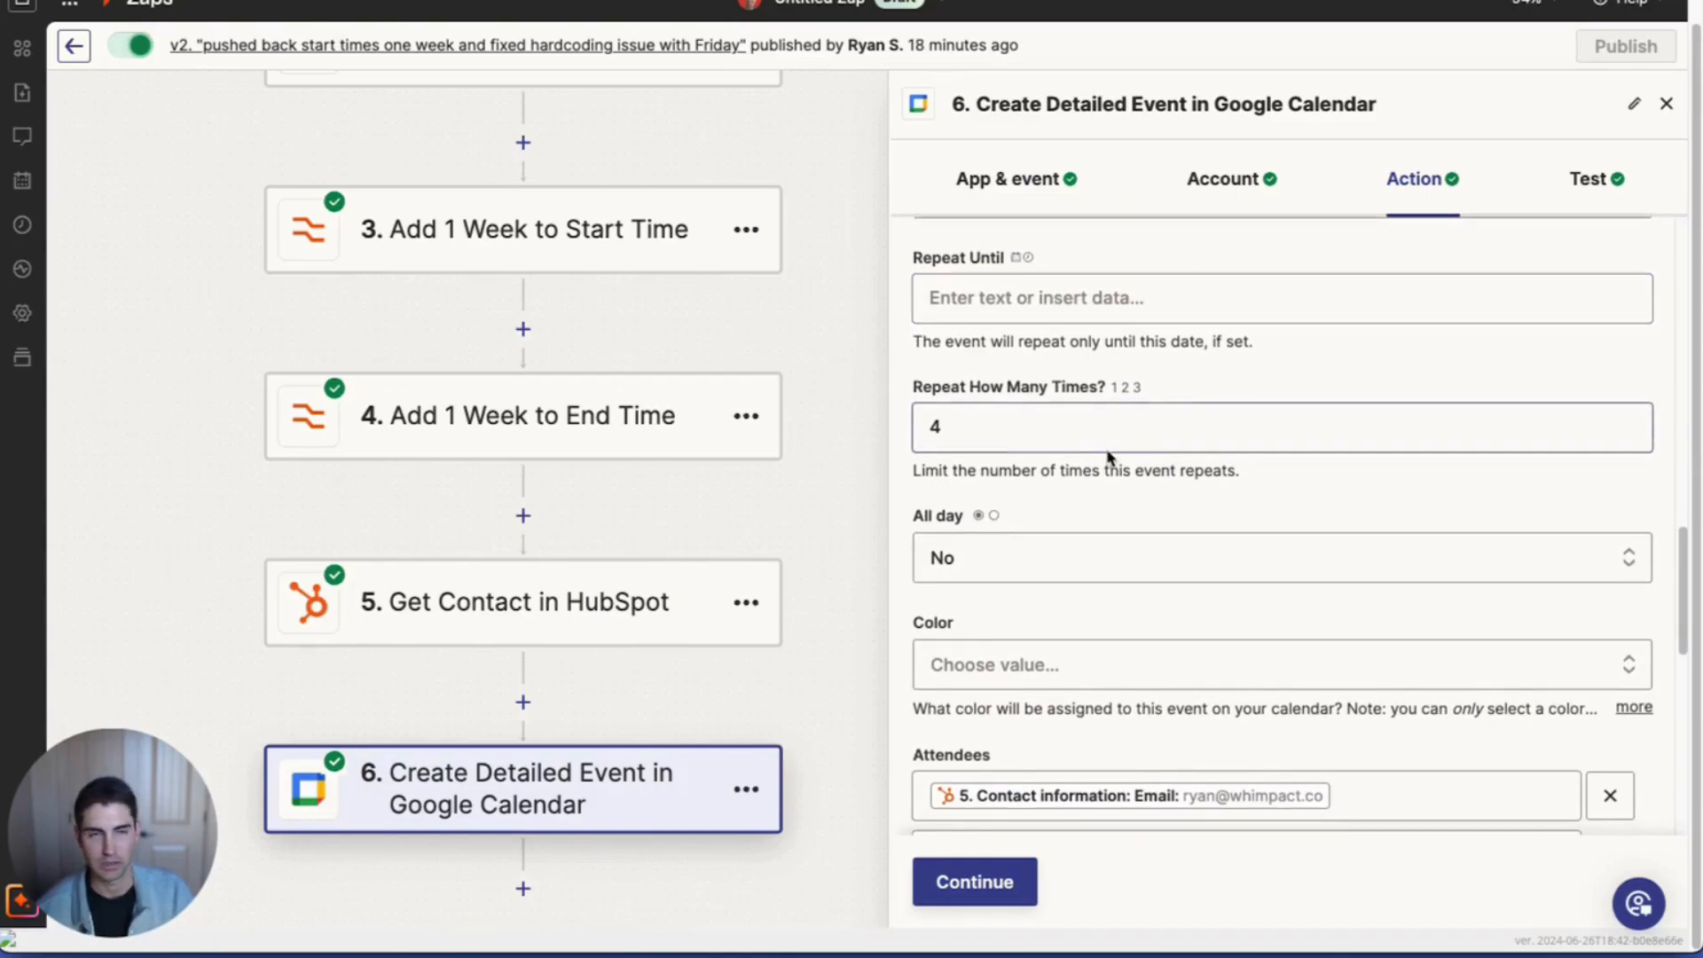
scroll(1111, 454, down, 1)
scroll(1113, 453, down, 2)
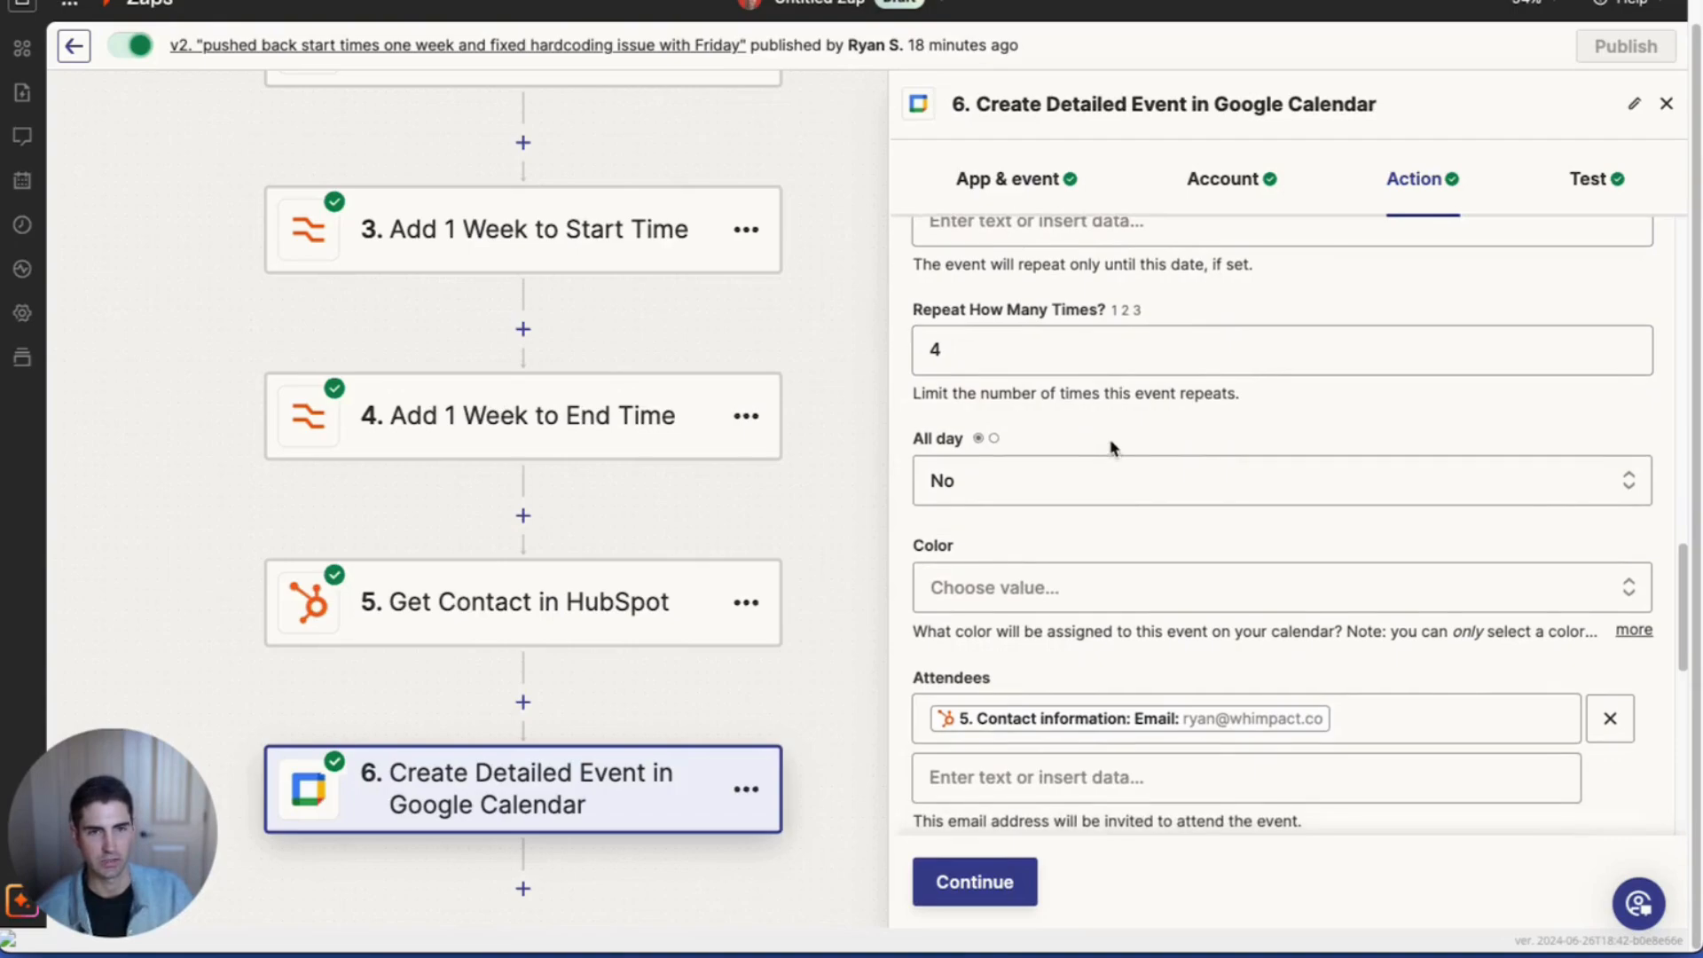
scroll(1111, 444, up, 7)
scroll(1073, 457, down, 6)
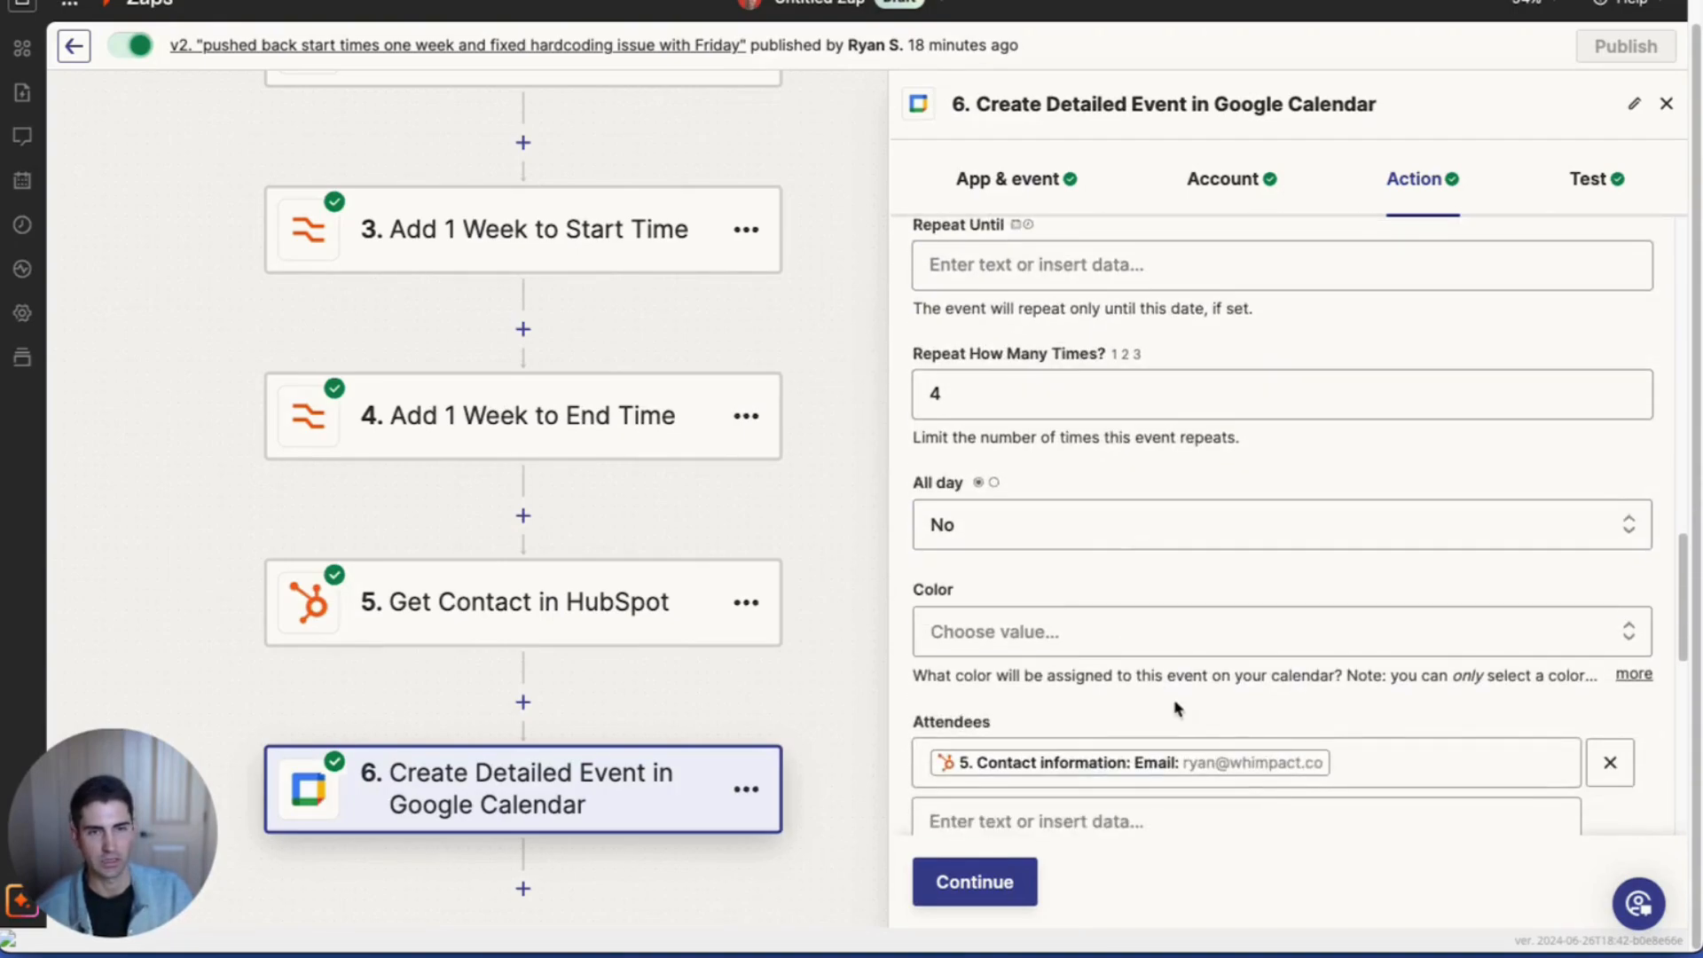
scroll(1032, 710, down, 10)
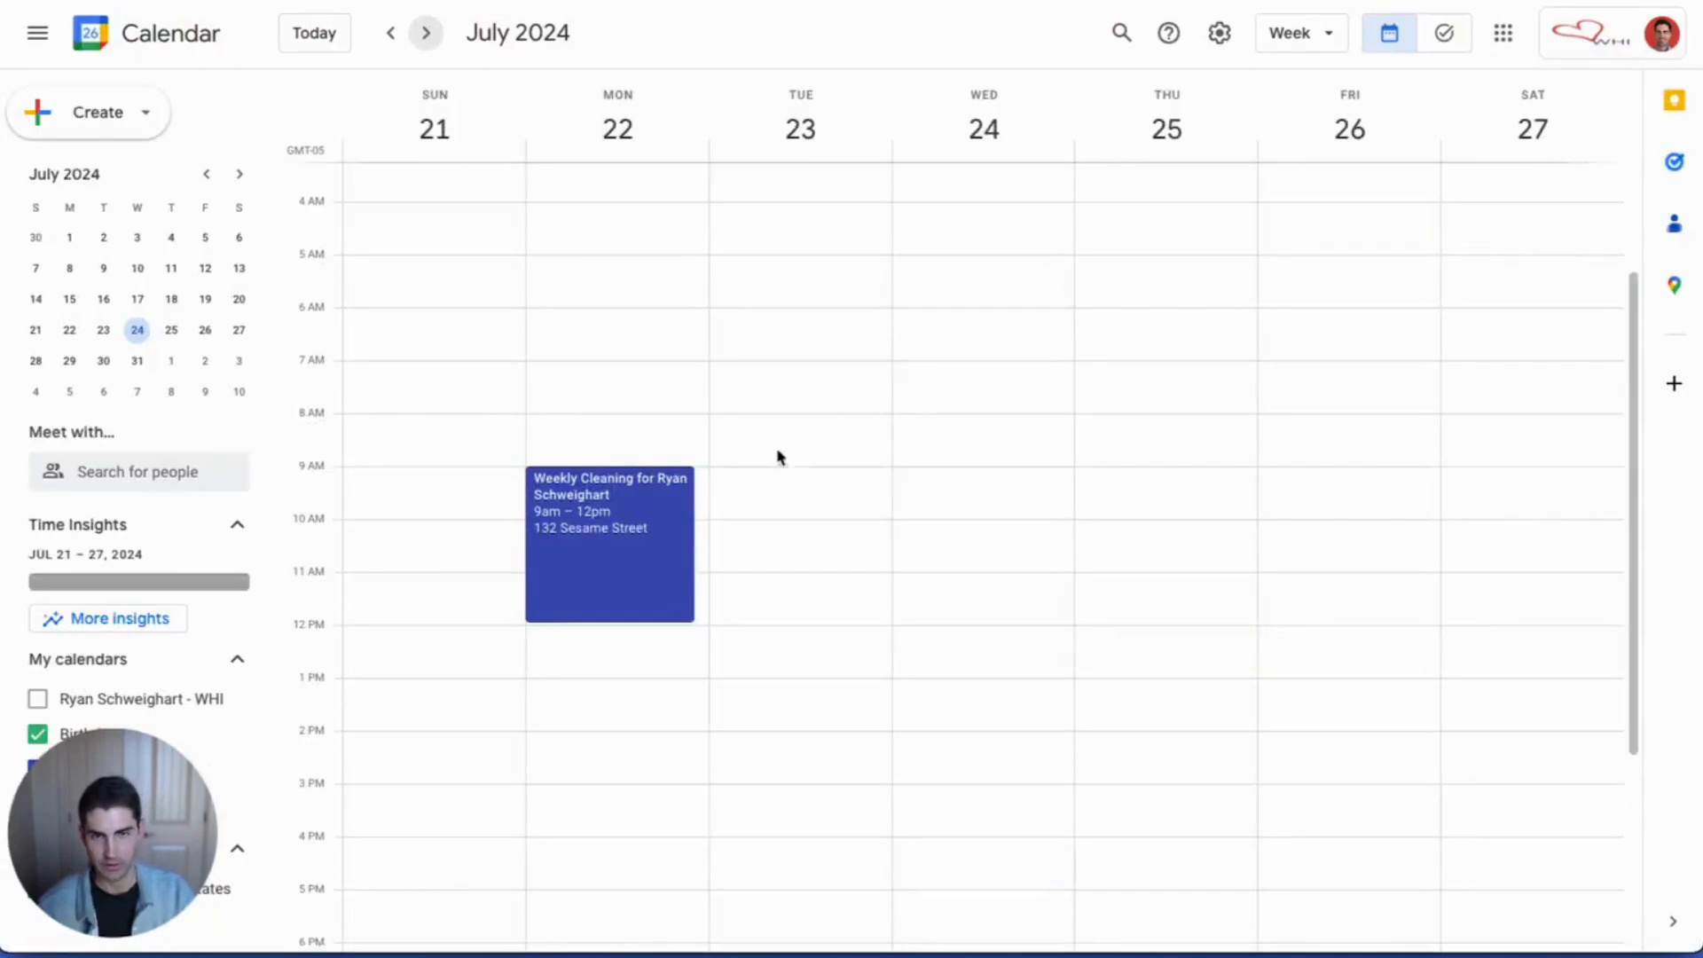
Step: Browse the weeks from July 14–20 through August to check the recurring Monday cleaning event
scroll(643, 410, up, 1)
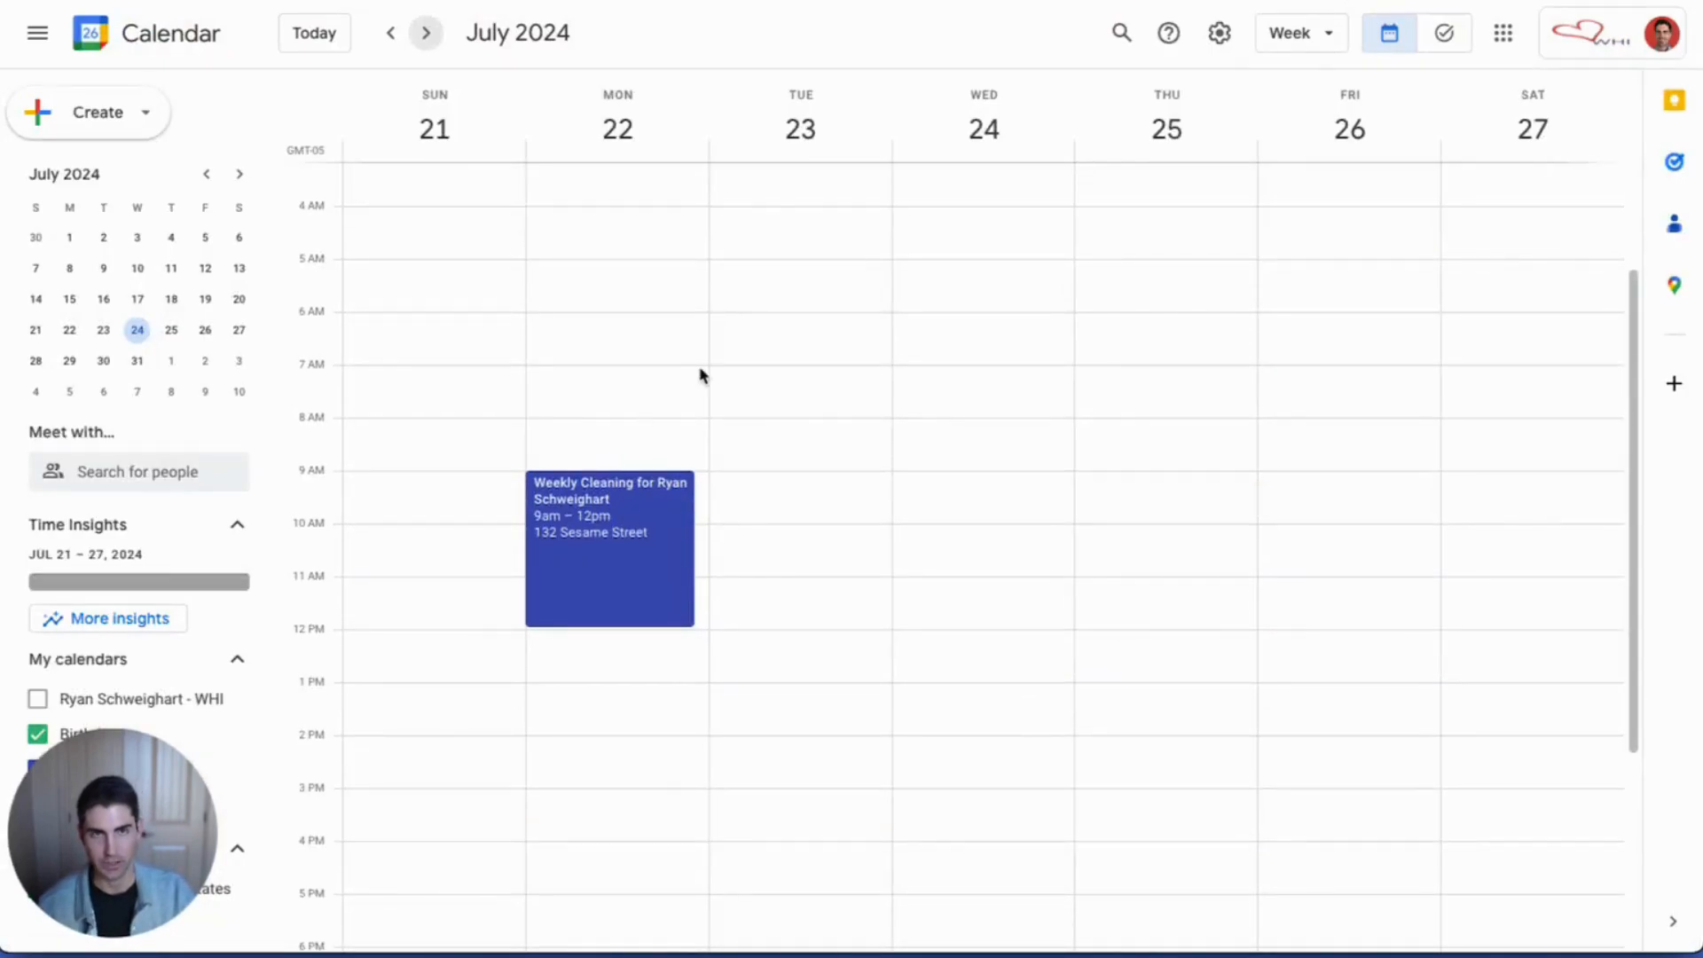
click(391, 34)
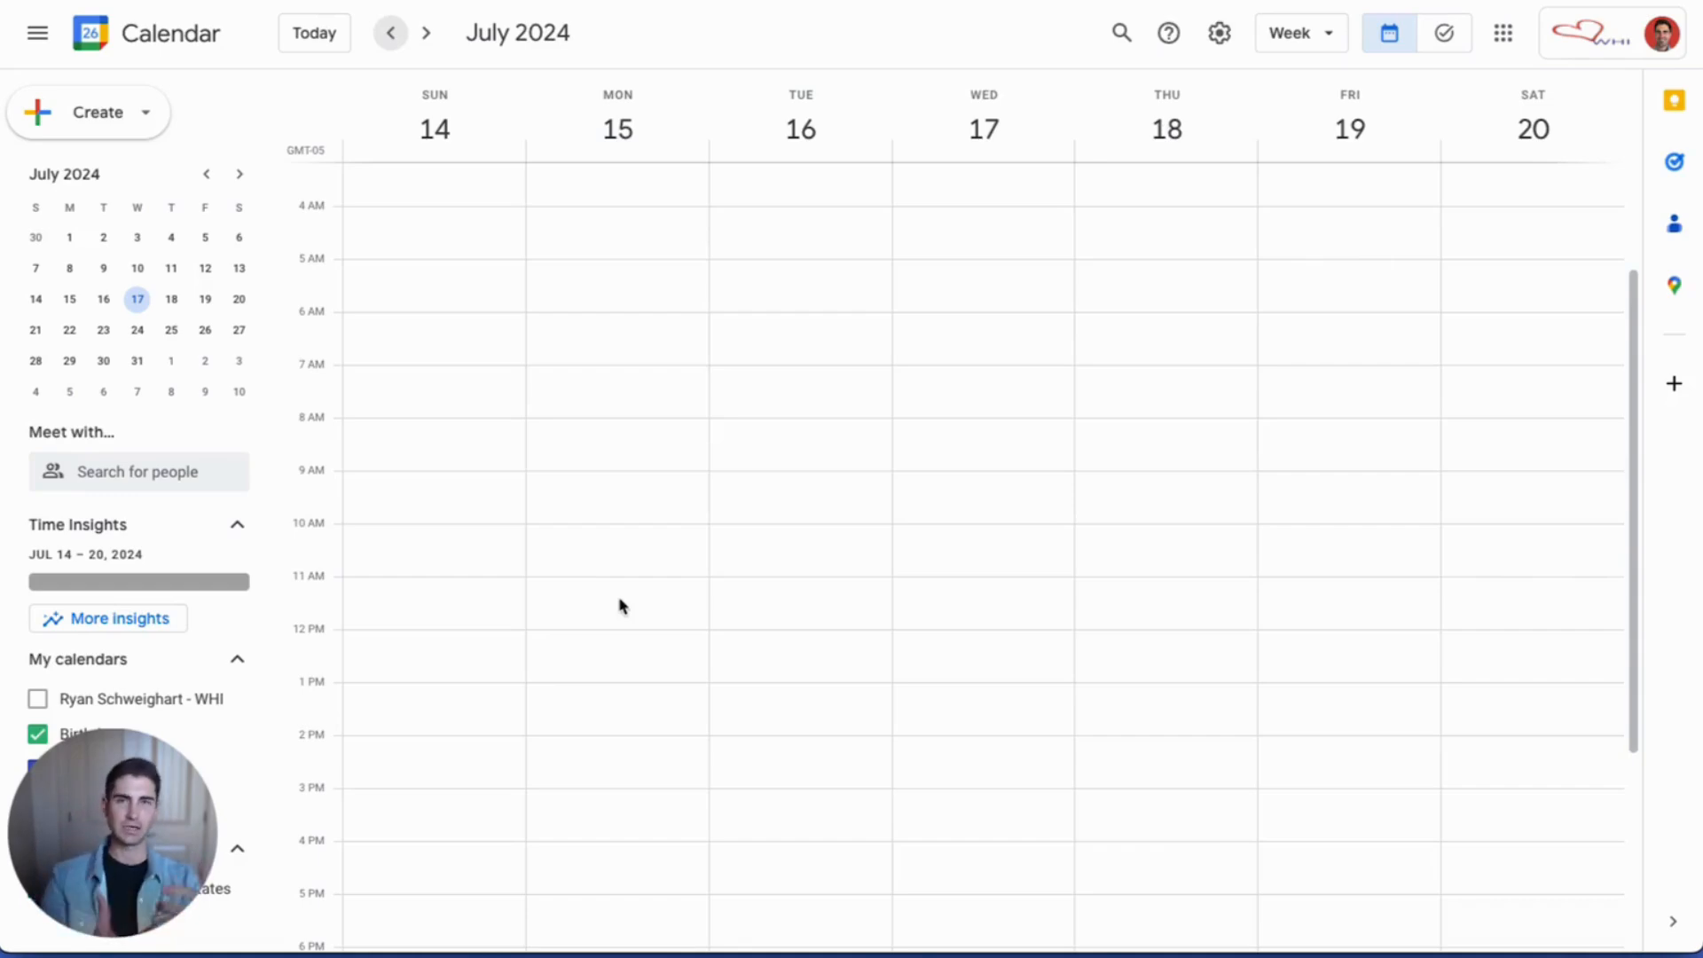
key(Tab)
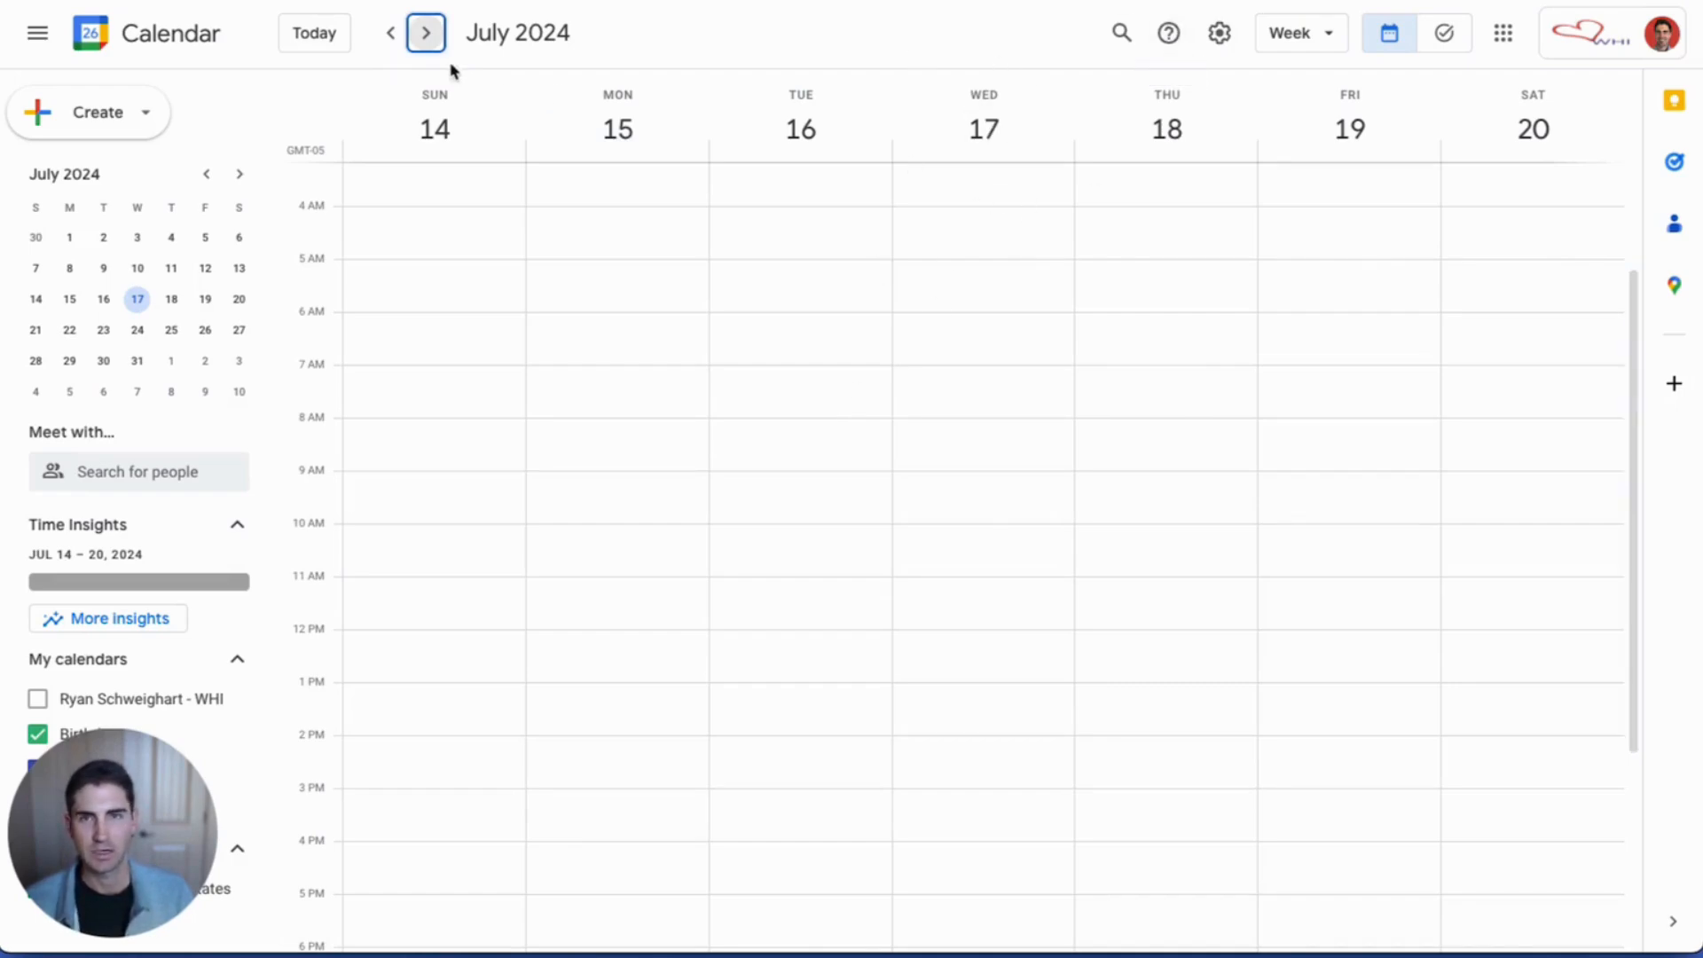
click(427, 36)
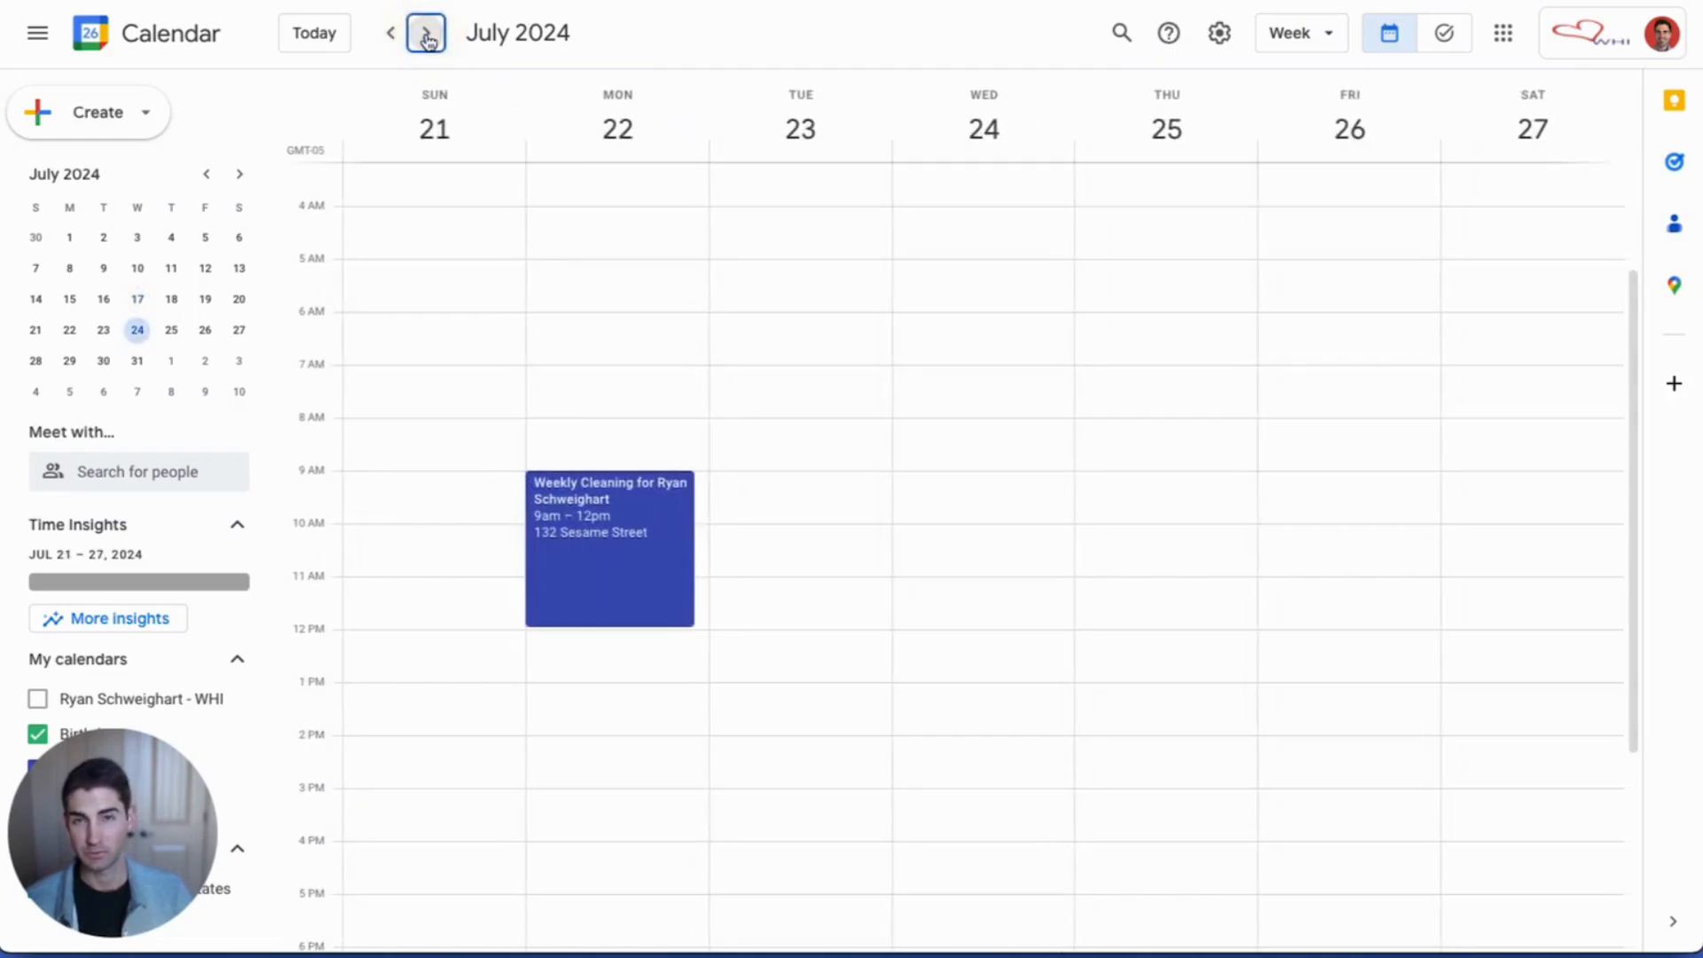
click(427, 36)
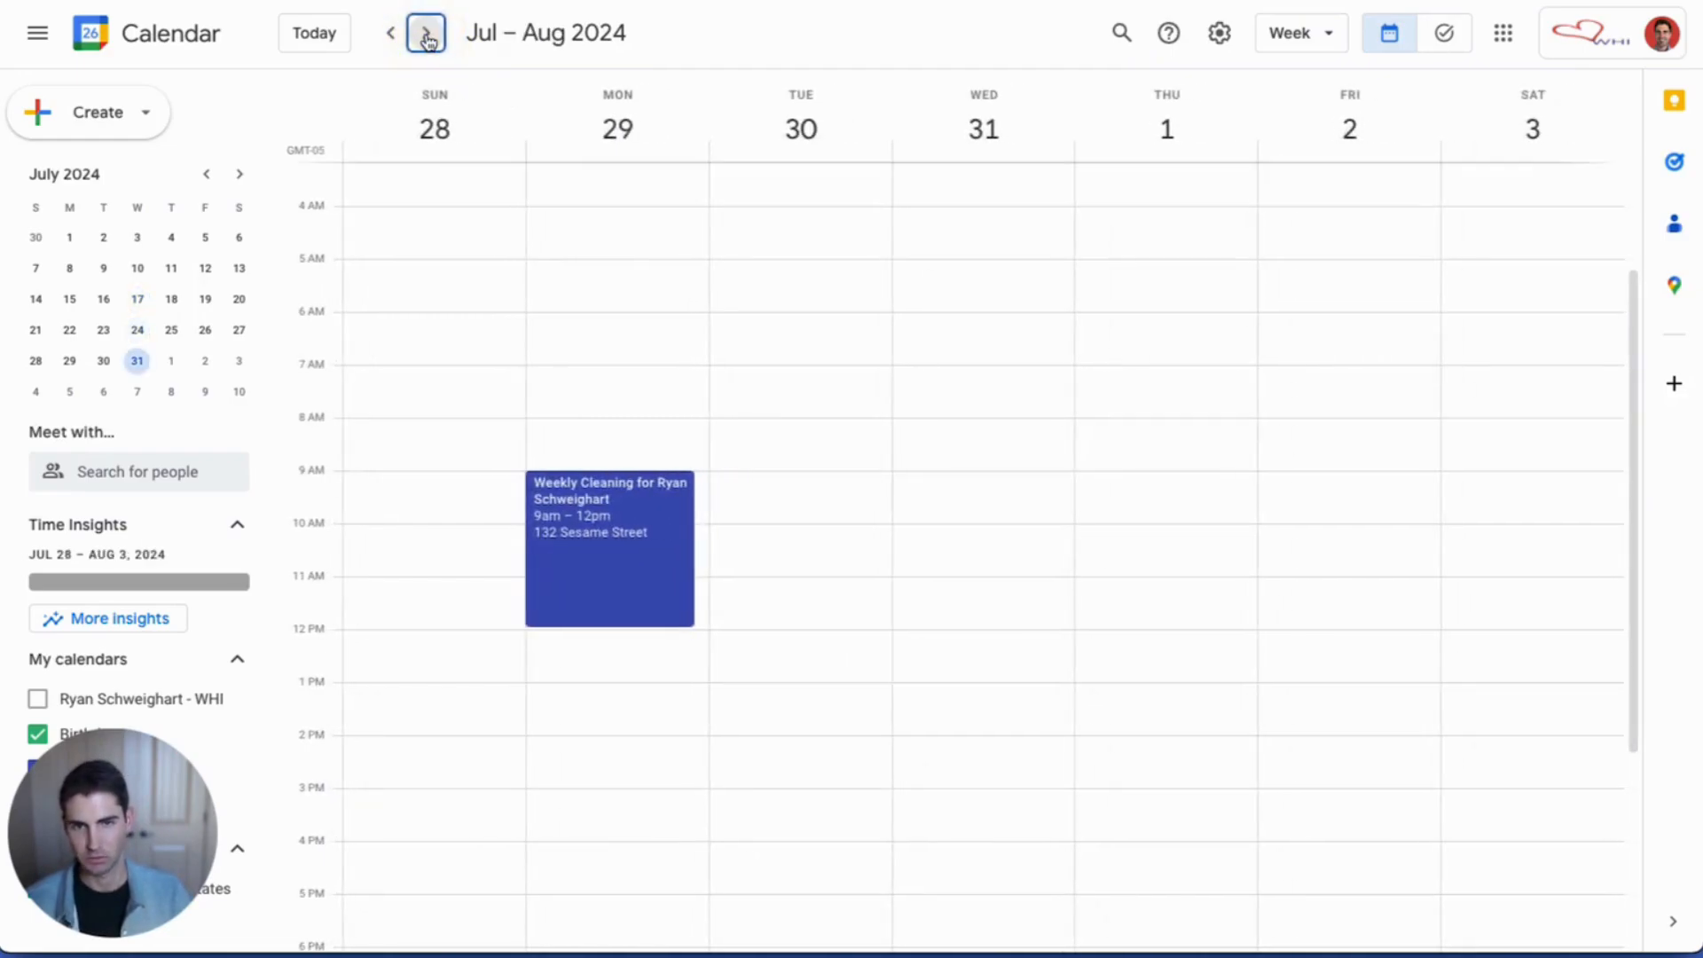
click(426, 36)
click(427, 36)
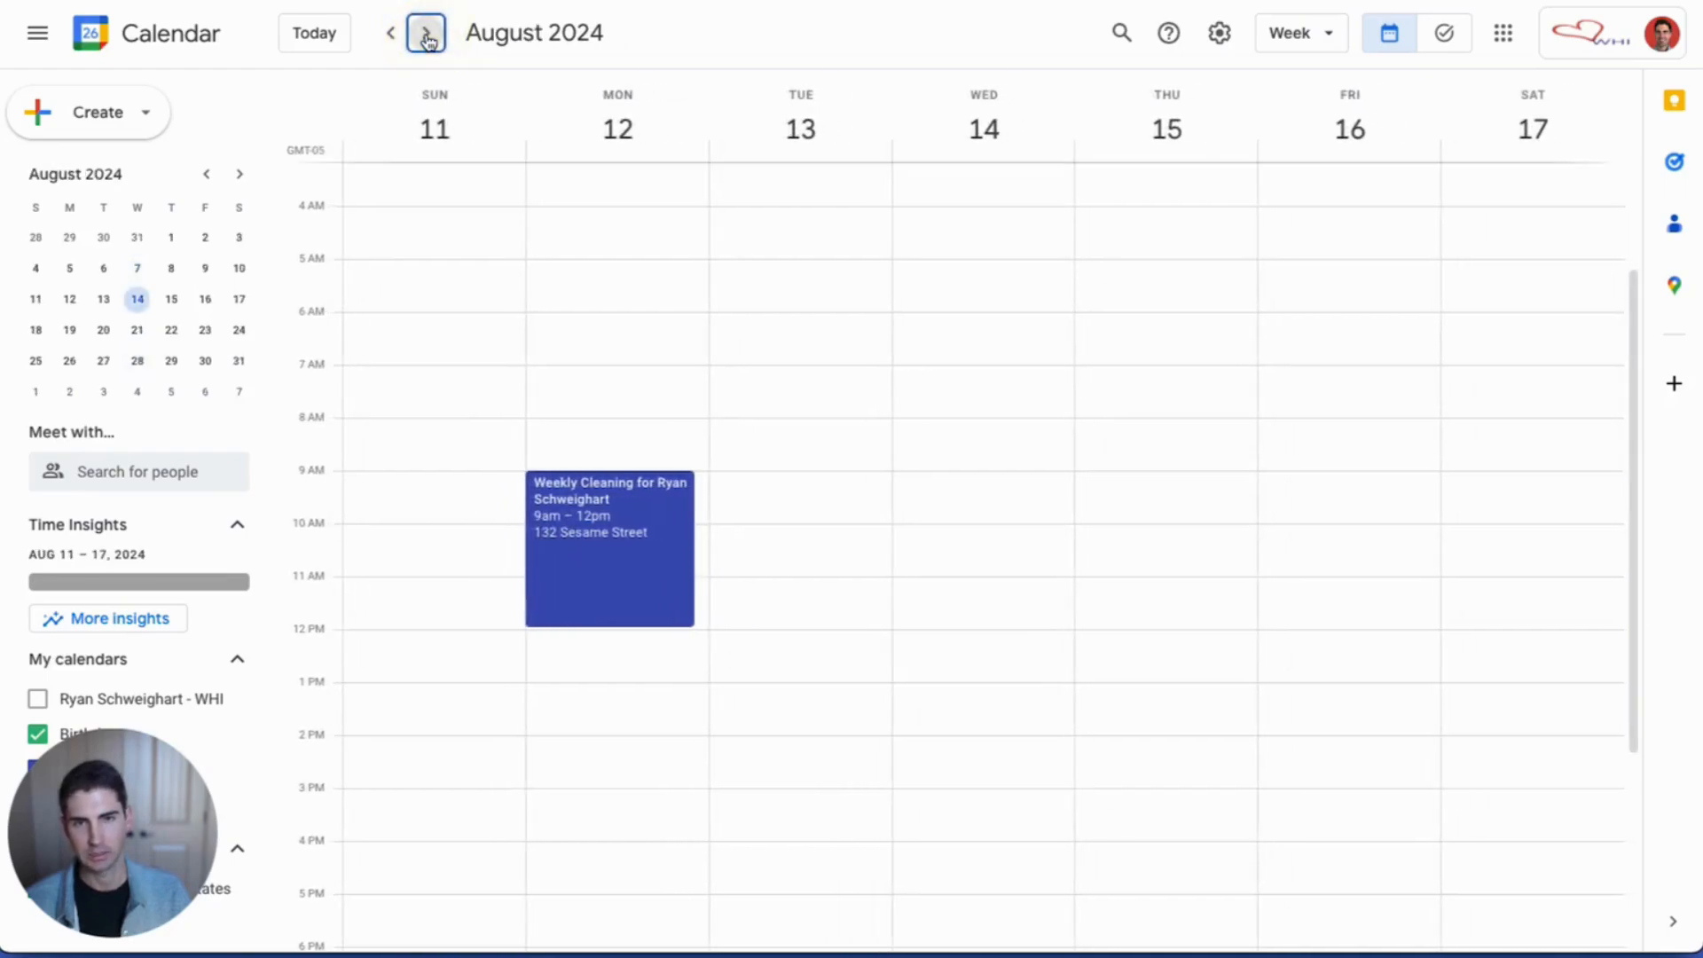
click(427, 36)
click(392, 35)
click(393, 37)
click(392, 36)
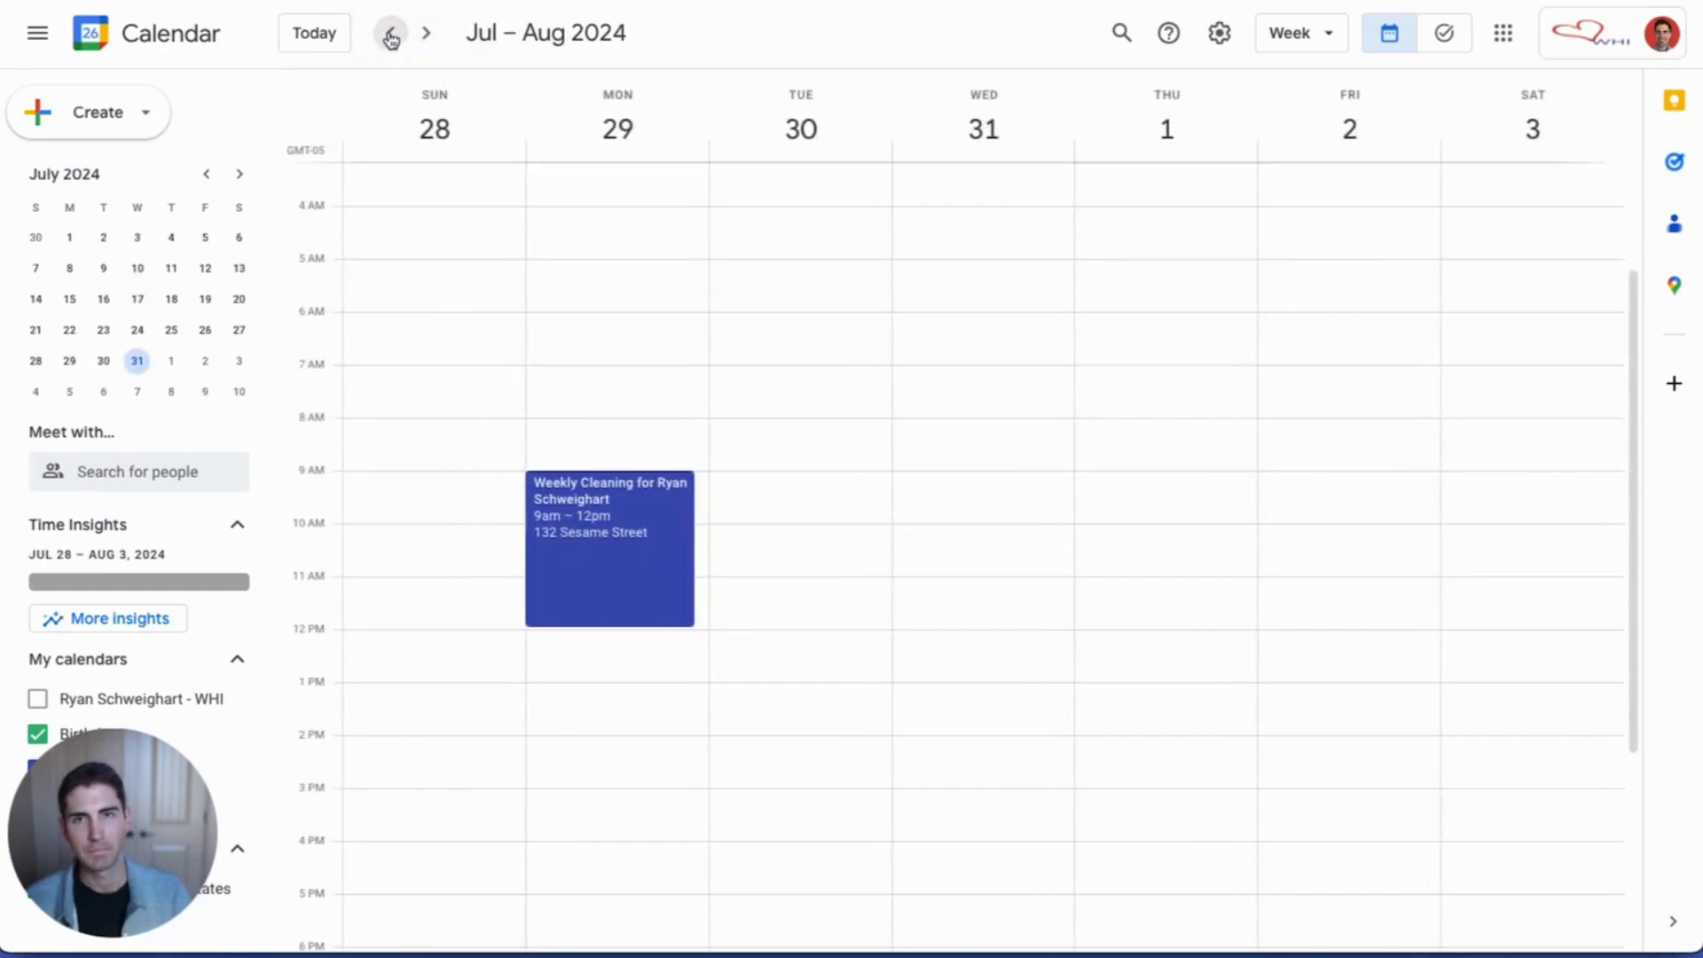
Step: Open the July 29 Weekly Cleaning event and scroll down to its Pre-Cleaning Tips description
click(612, 589)
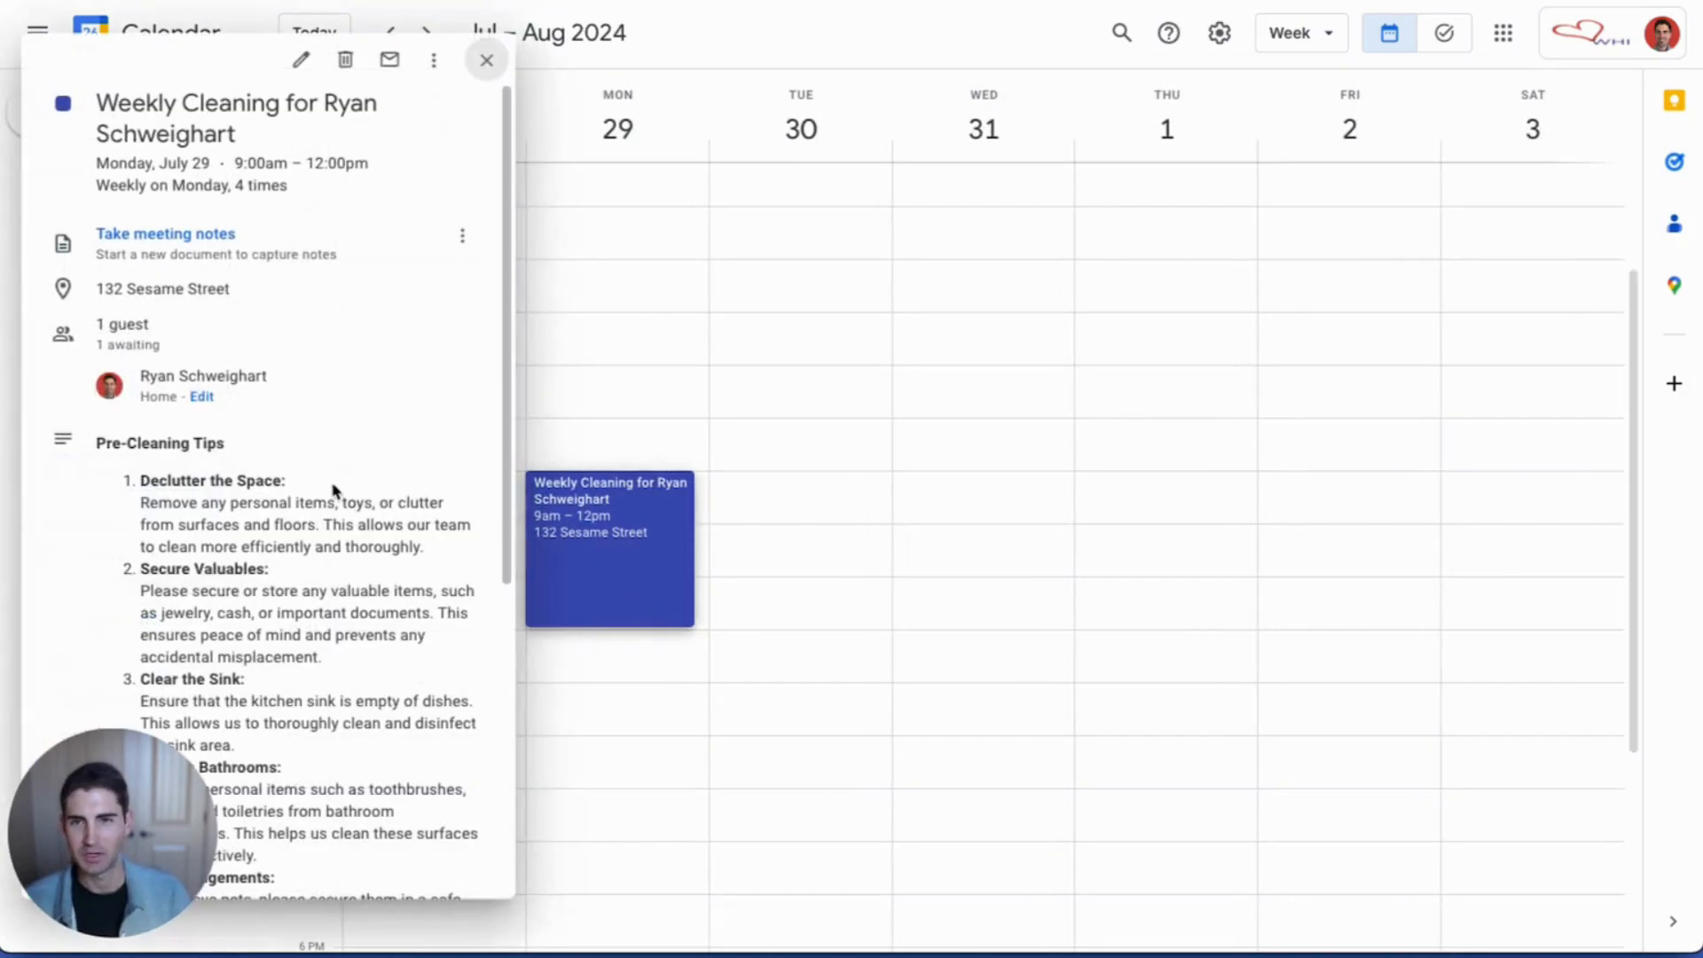
scroll(329, 488, down, 3)
scroll(330, 488, down, 3)
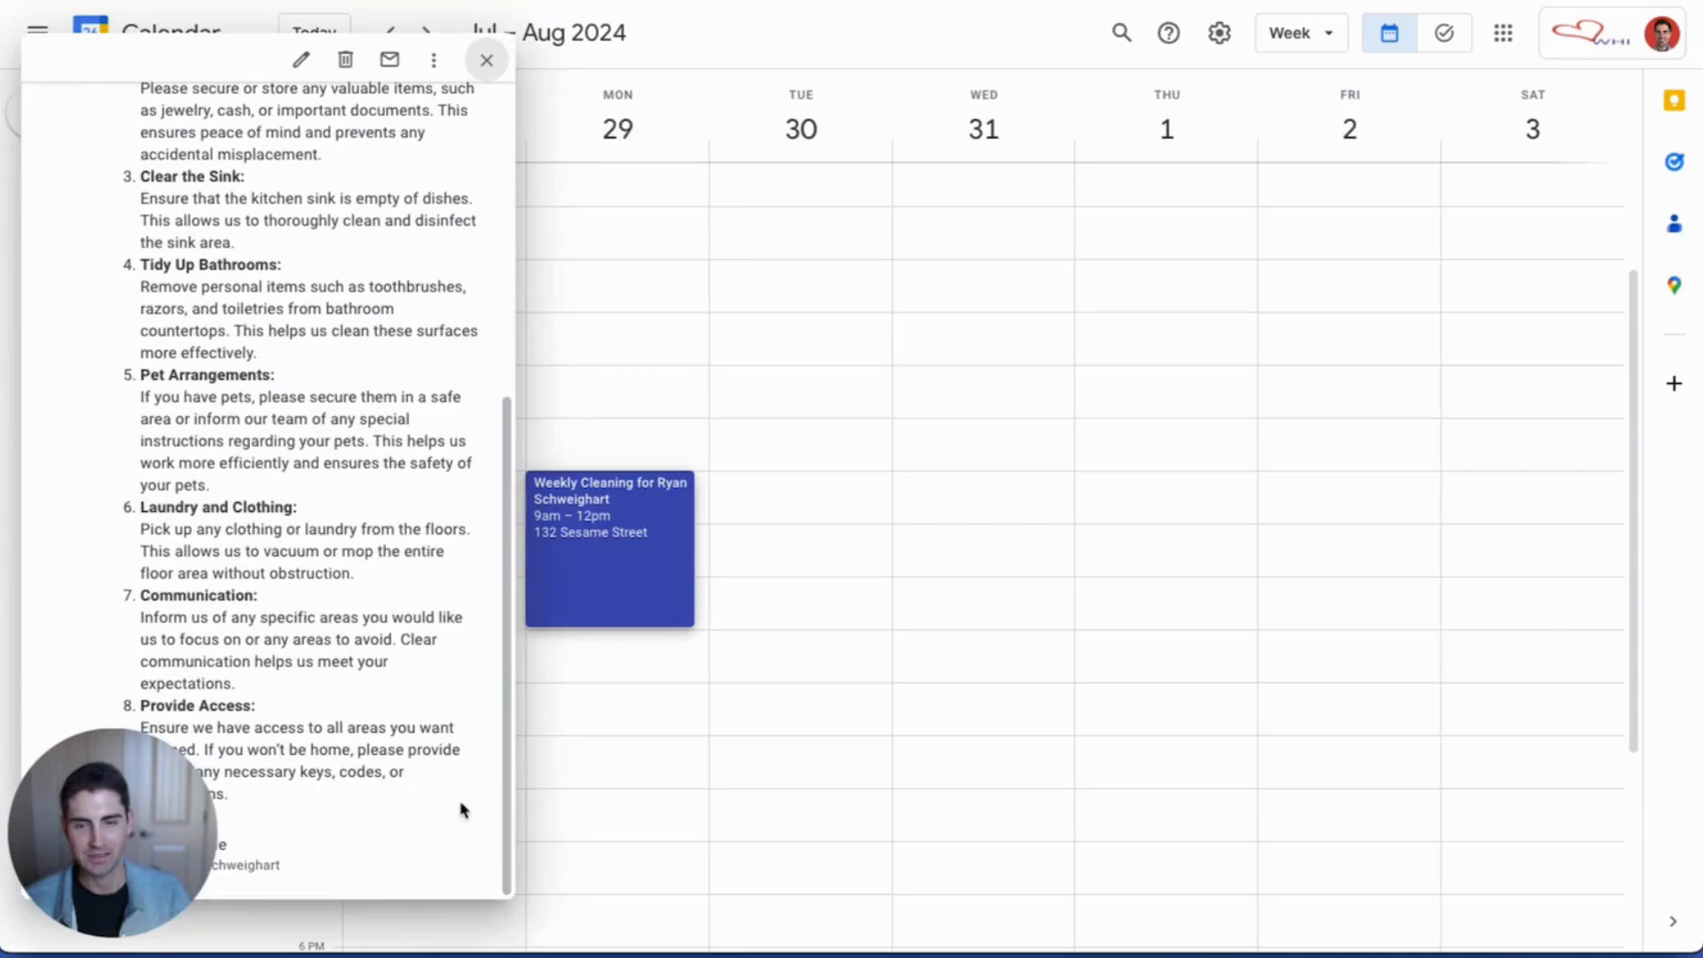